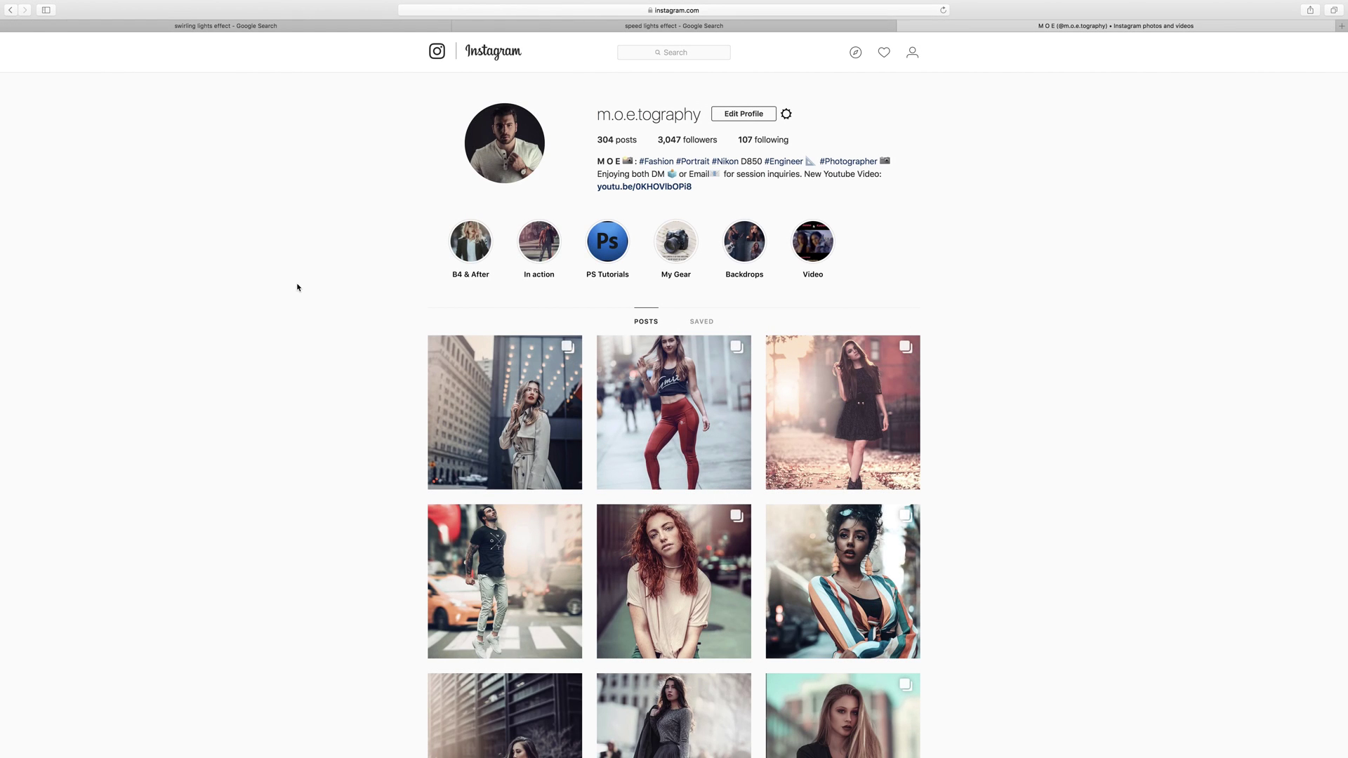
- Scroll the profile grid and open the swirling-lights portrait post, then close it
scroll(295, 287, "down", 5)
scroll(298, 288, "down", 8)
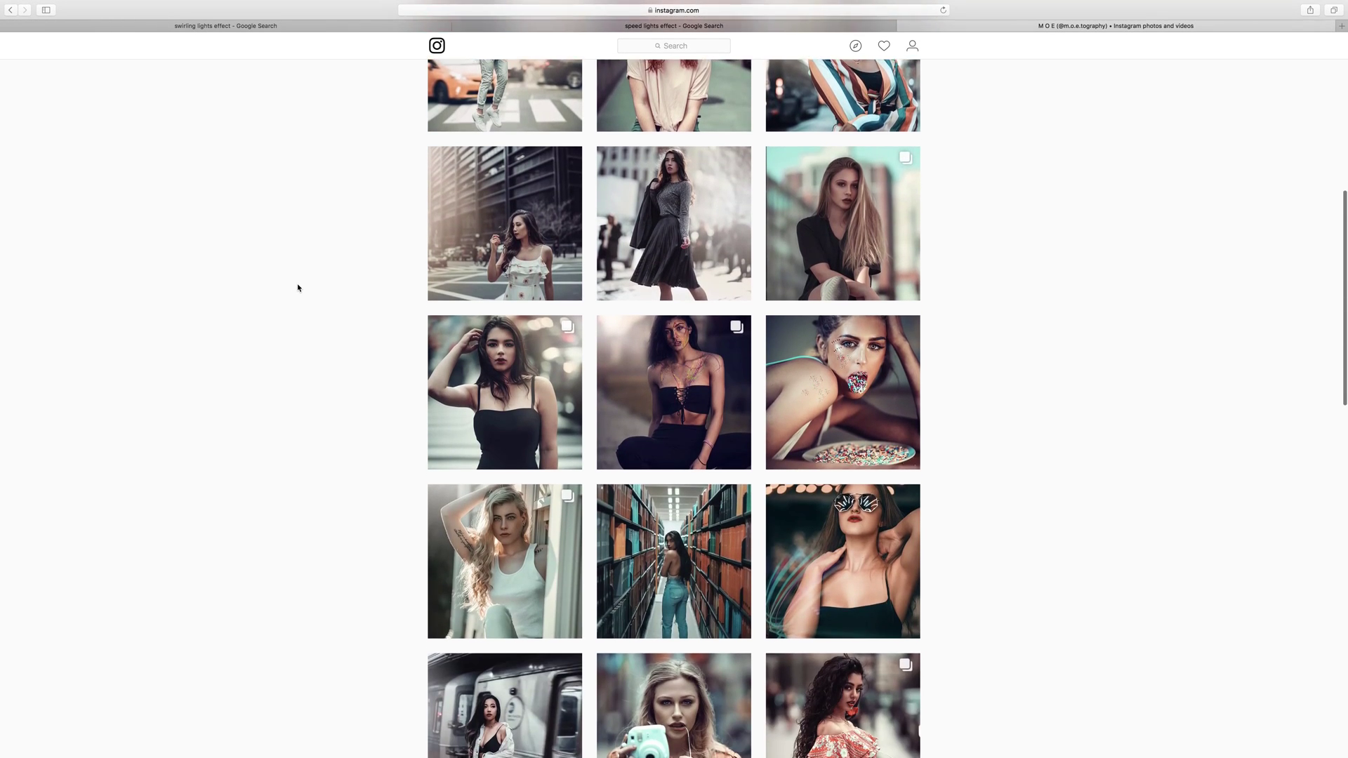
scroll(298, 288, "down", 15)
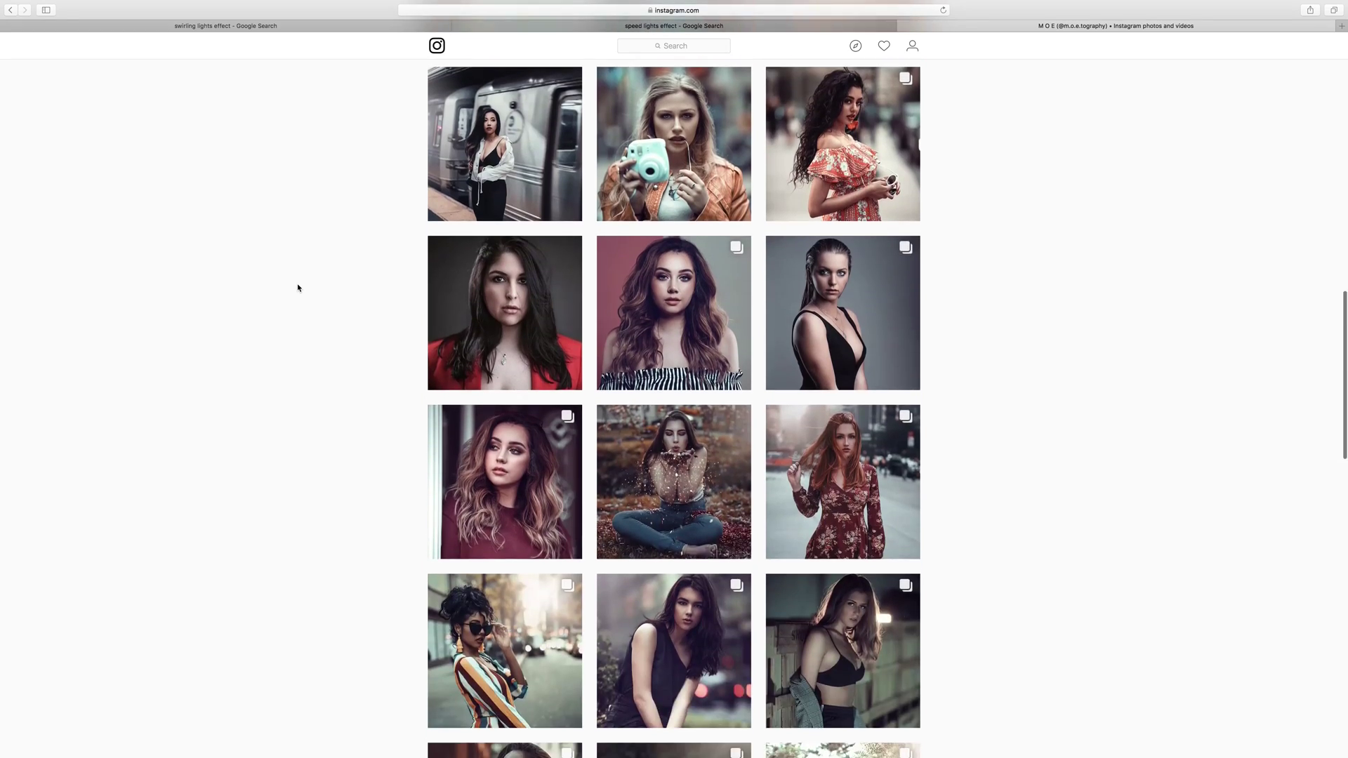
scroll(825, 476, "down", 15)
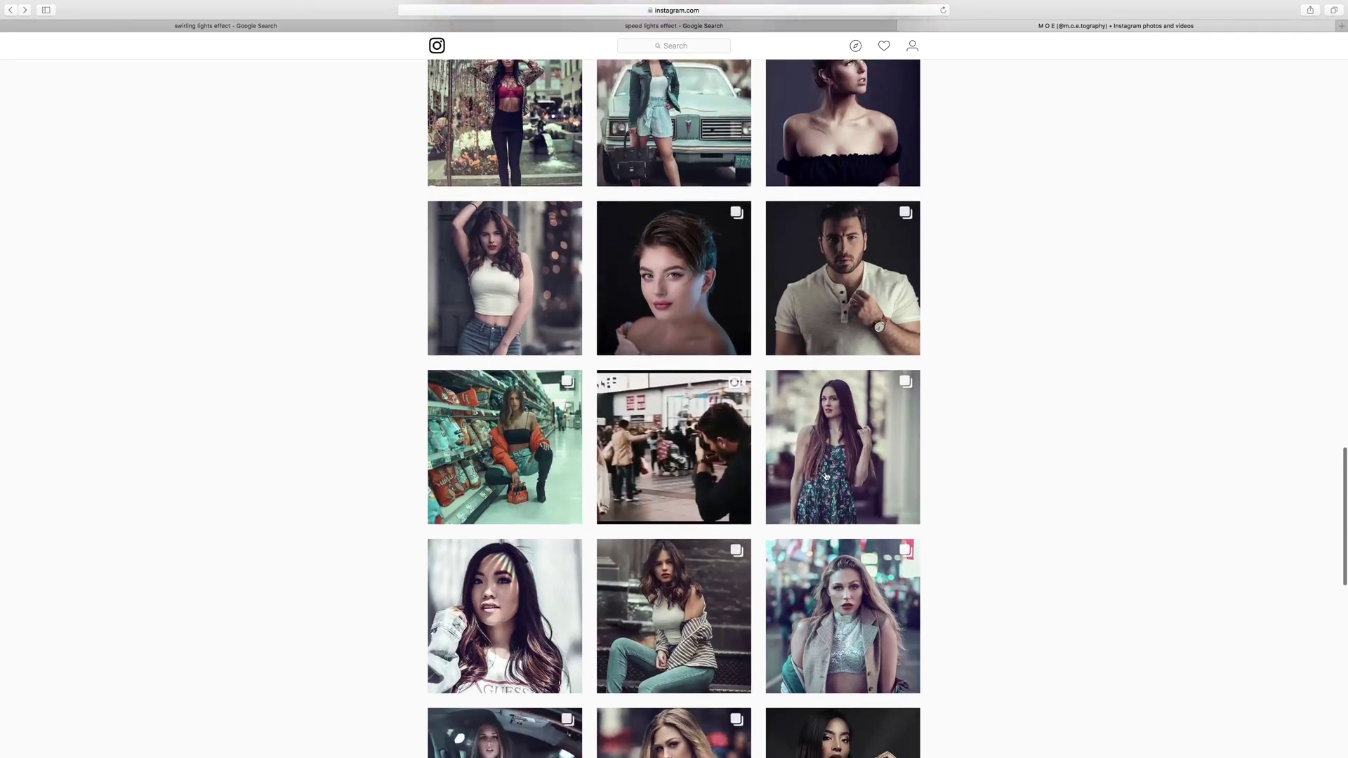
scroll(825, 476, "down", 9)
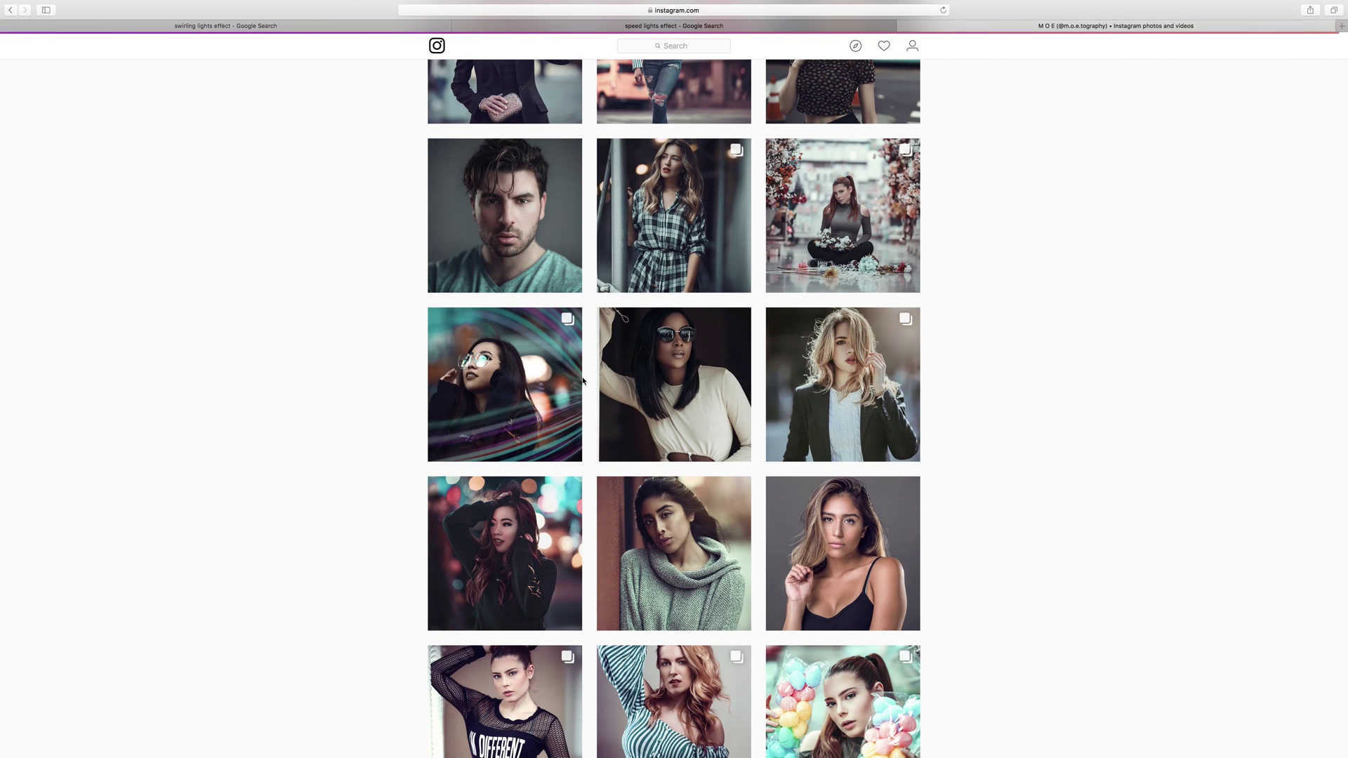
left_click(522, 360)
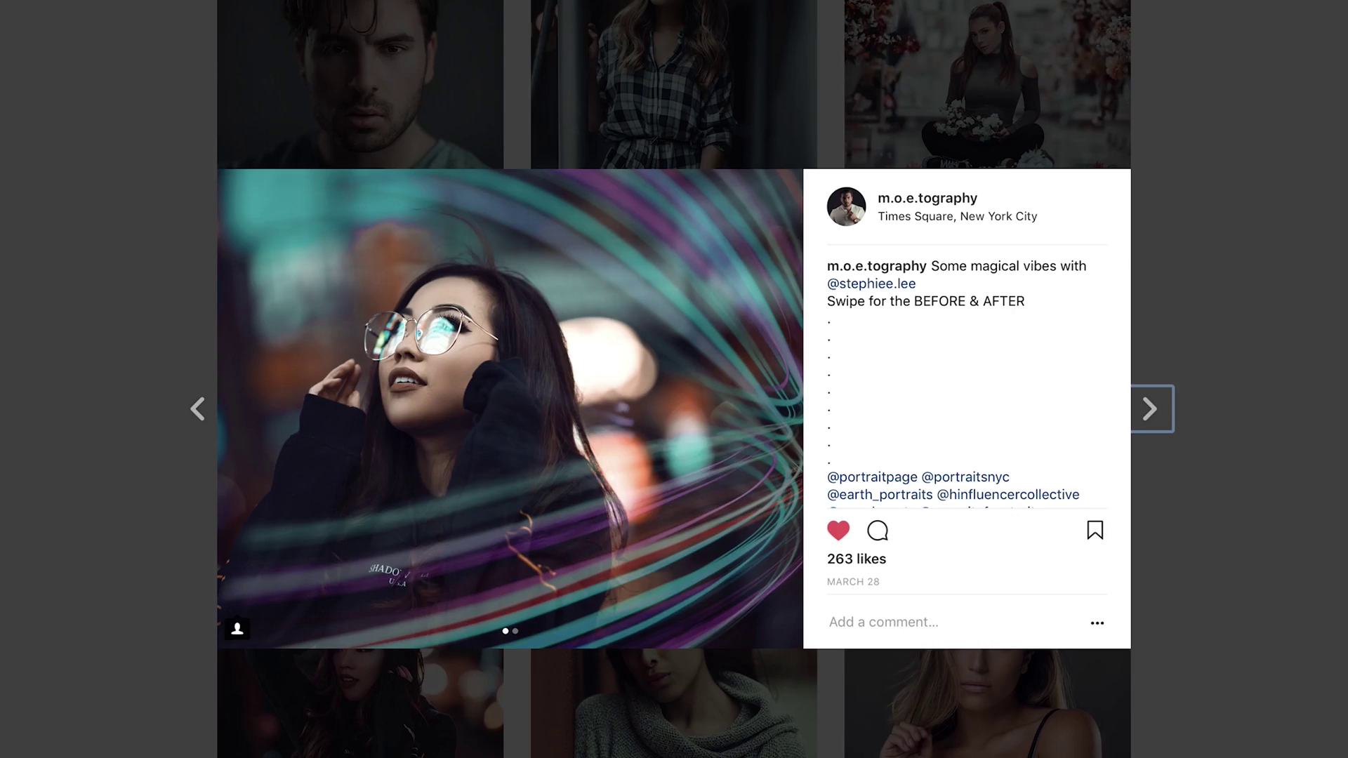
left_click(1274, 315)
scroll(1110, 421, "down", 5)
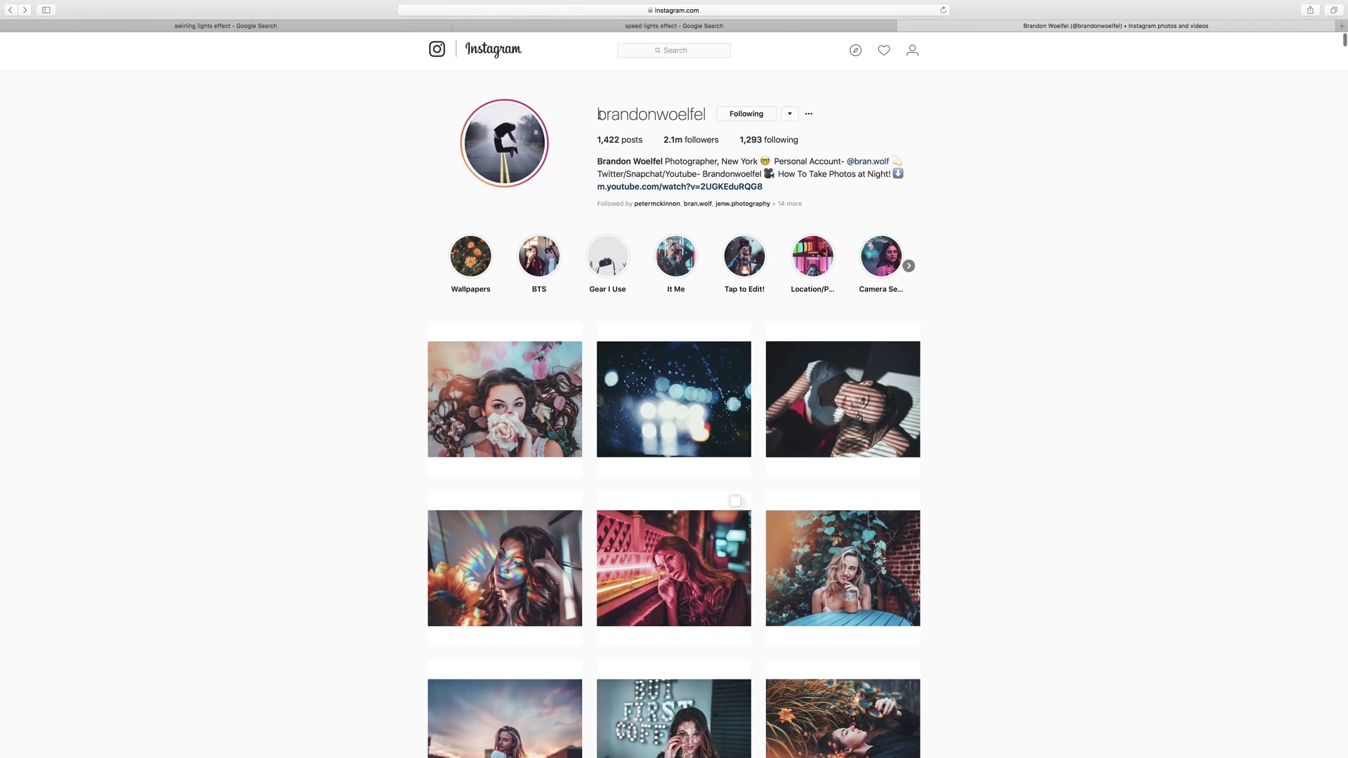
- Select the photographer's username and scroll through the rest of the photo grid
double_click(597, 115)
scroll(981, 175, "down", 5)
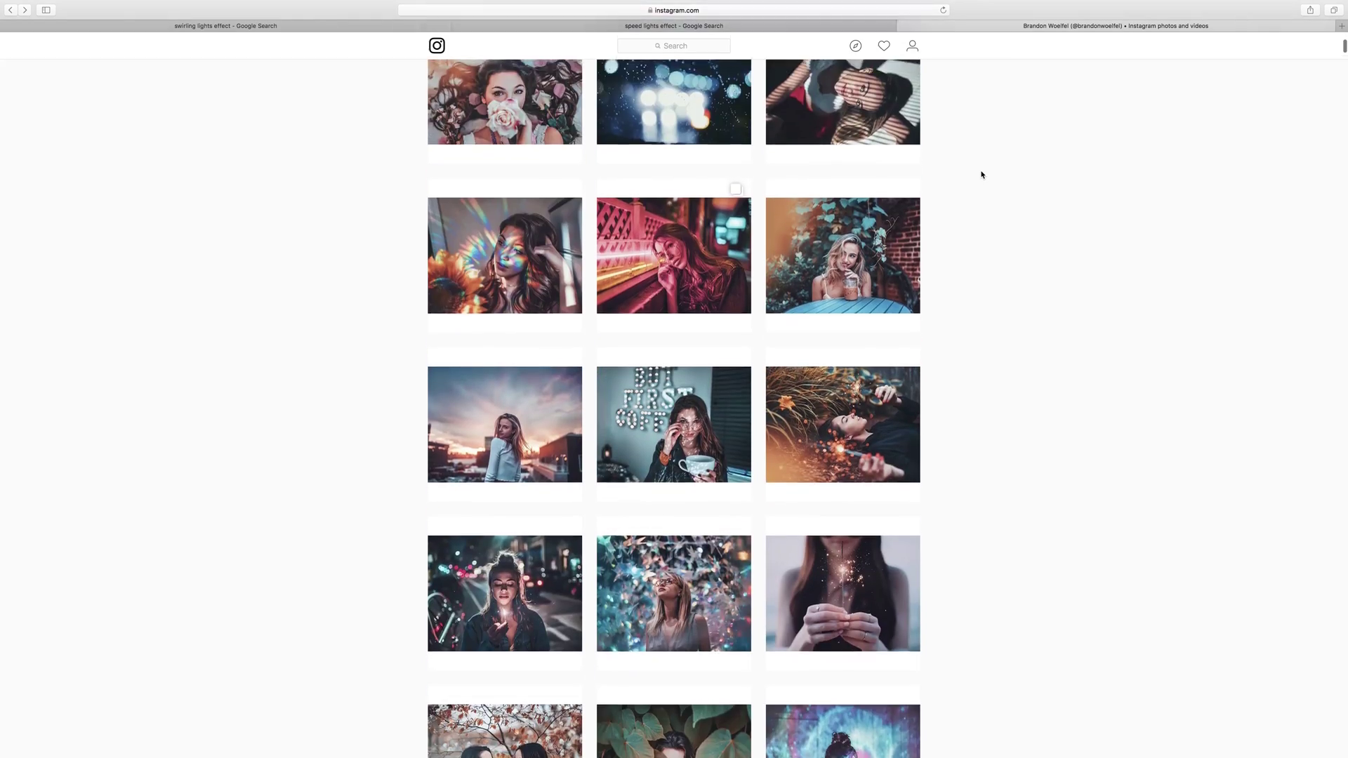
scroll(981, 175, "down", 10)
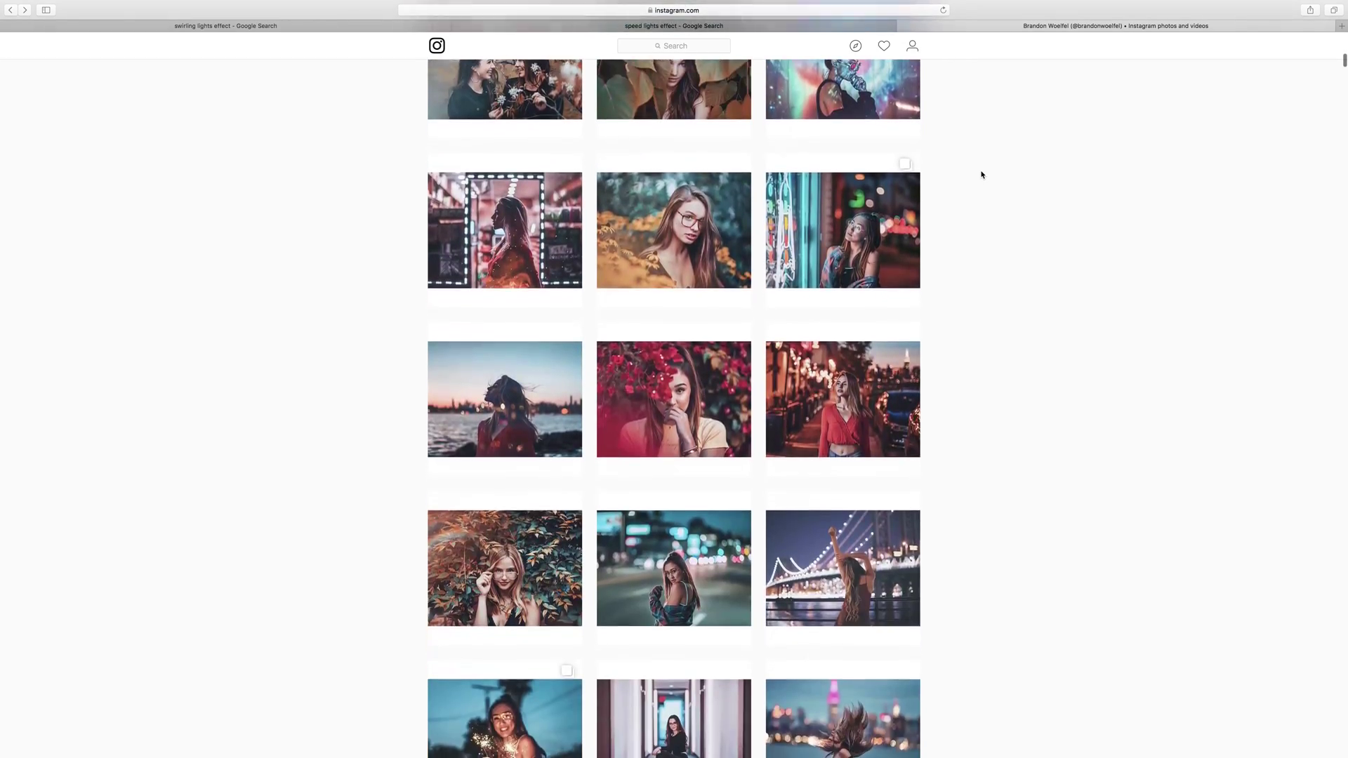
scroll(981, 213, "down", 15)
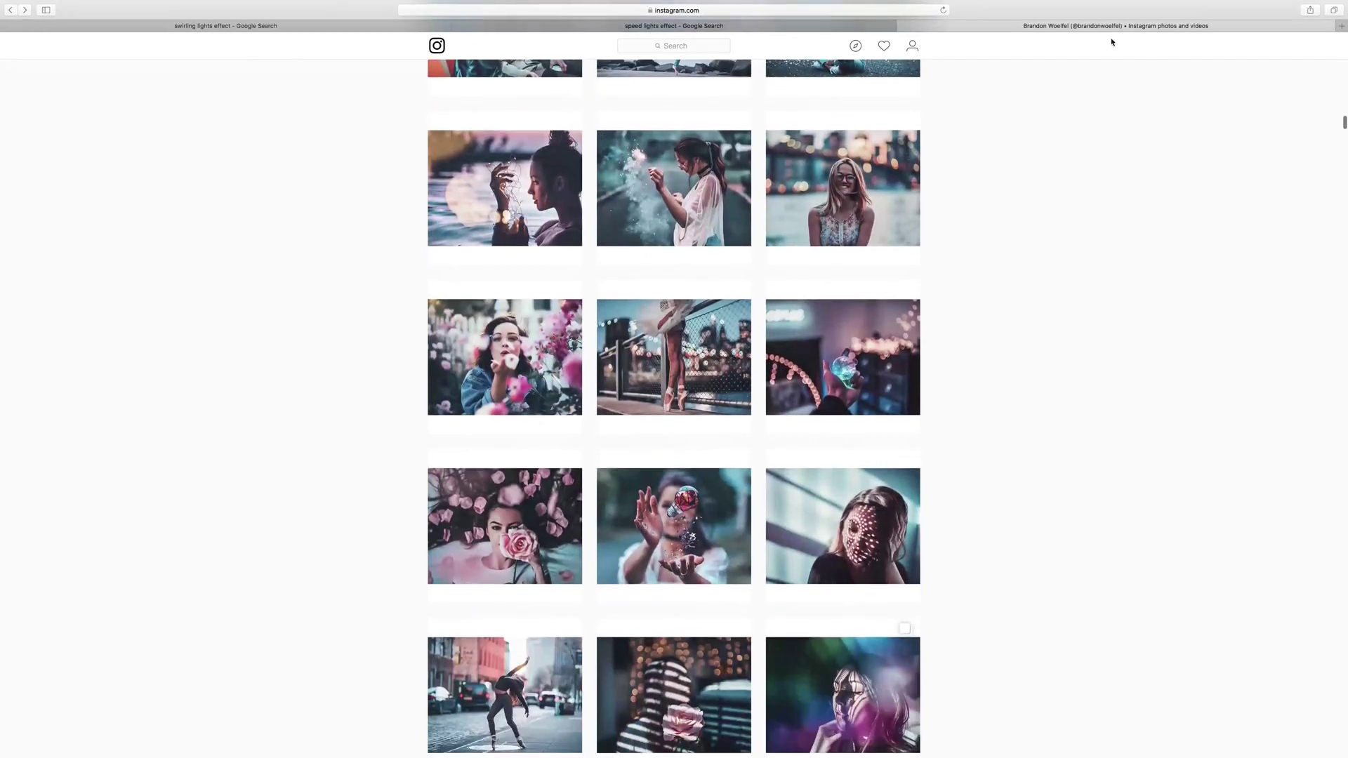
scroll(984, 215, "up", 2)
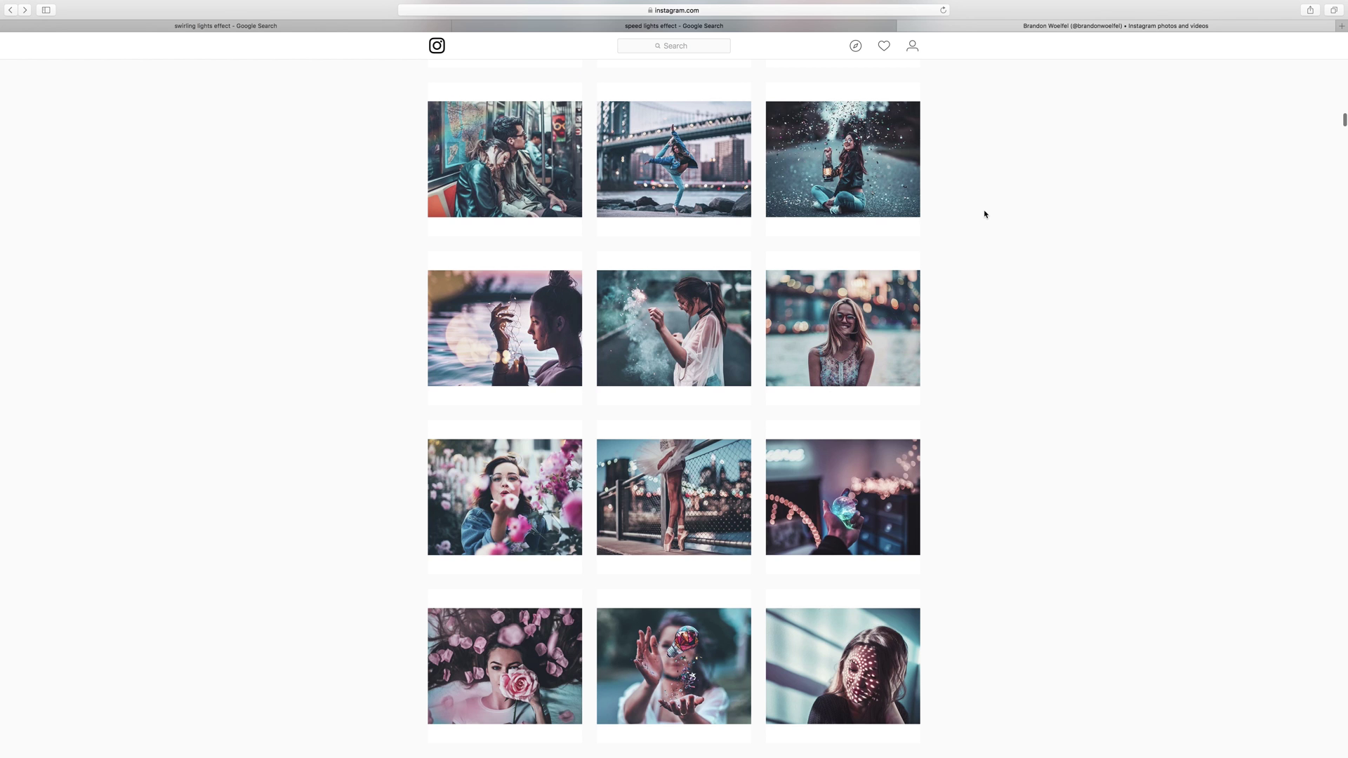
scroll(984, 214, "down", 15)
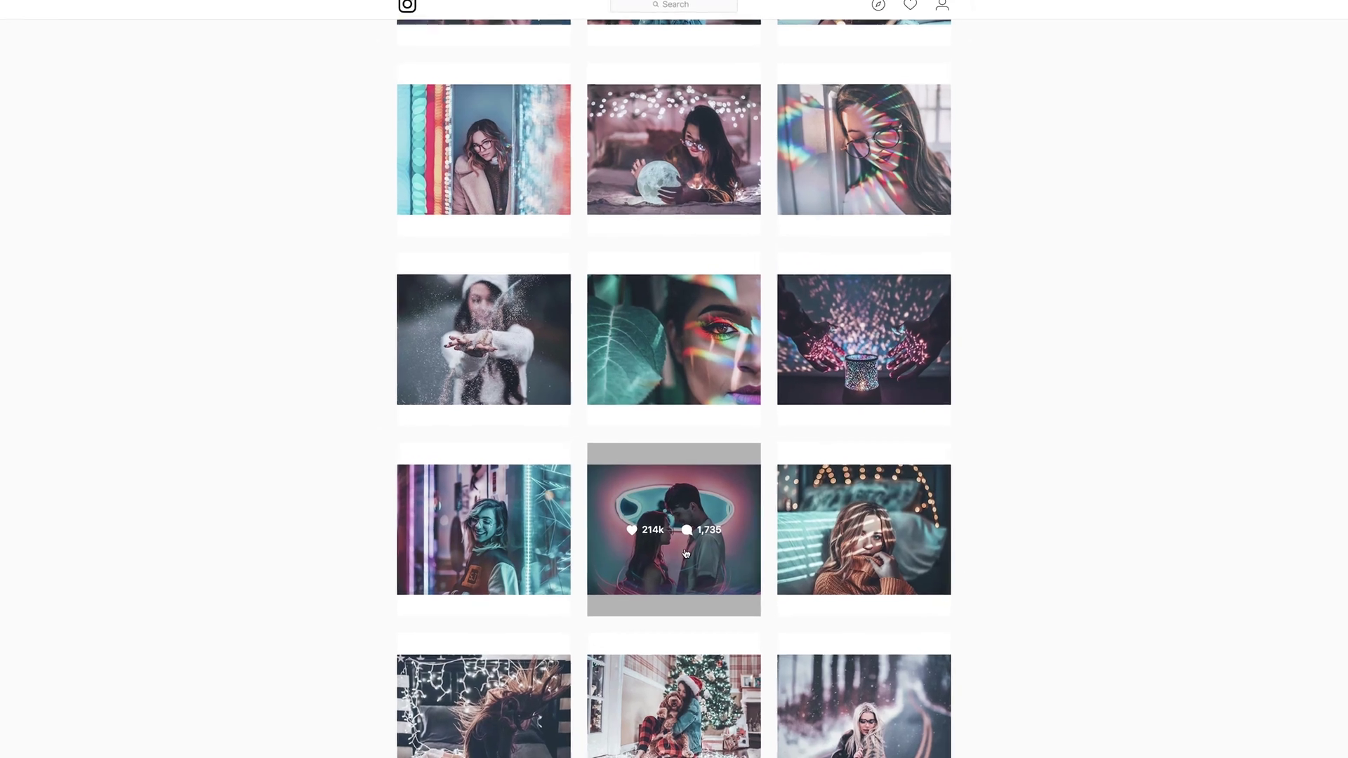
left_click(686, 554)
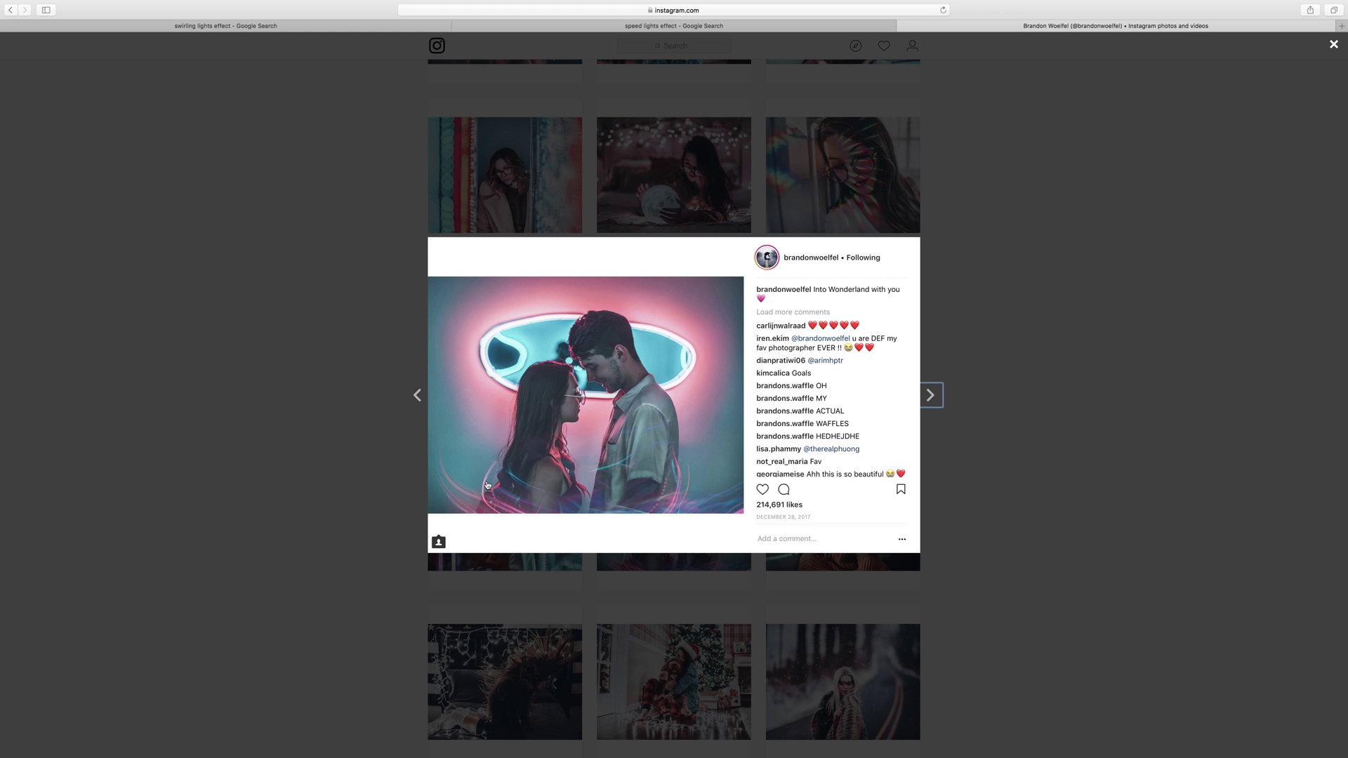
key("Escape")
scroll(843, 337, "up", 3)
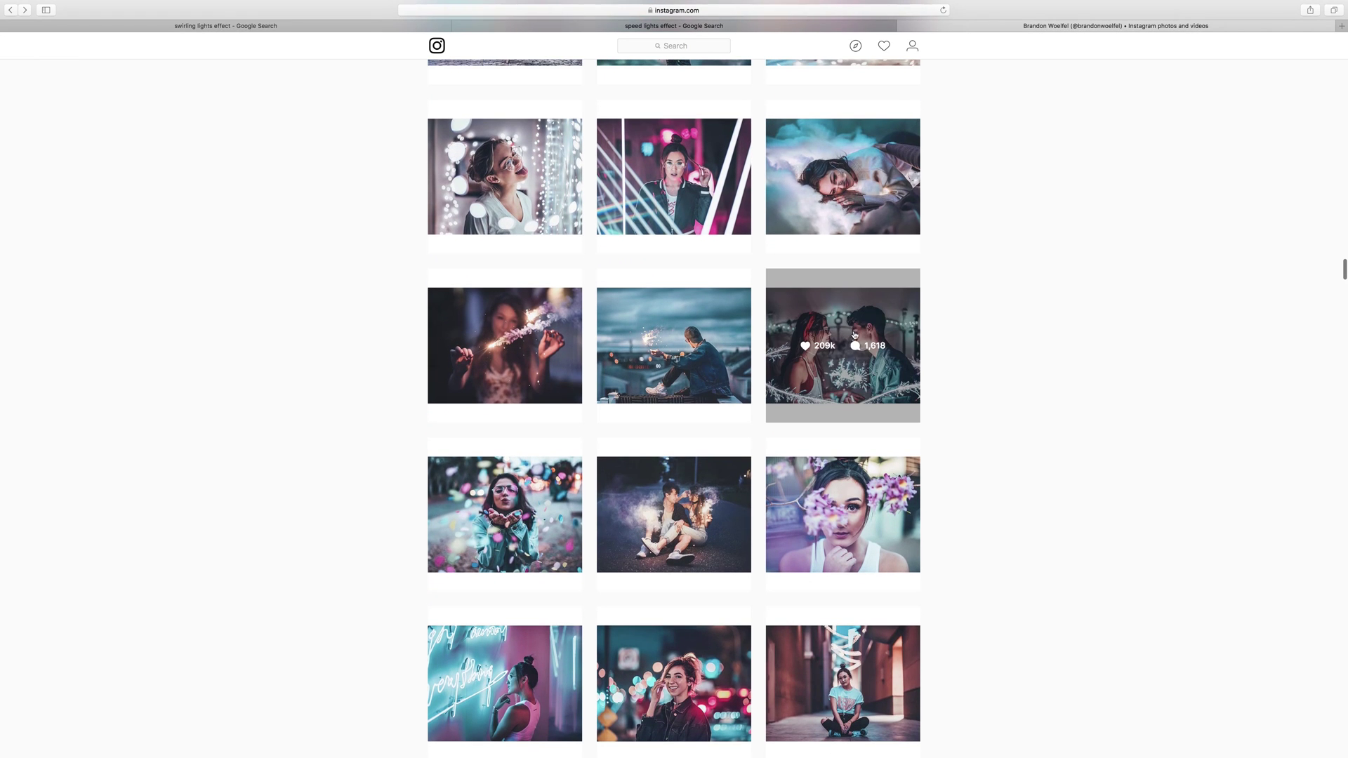
left_click(872, 321)
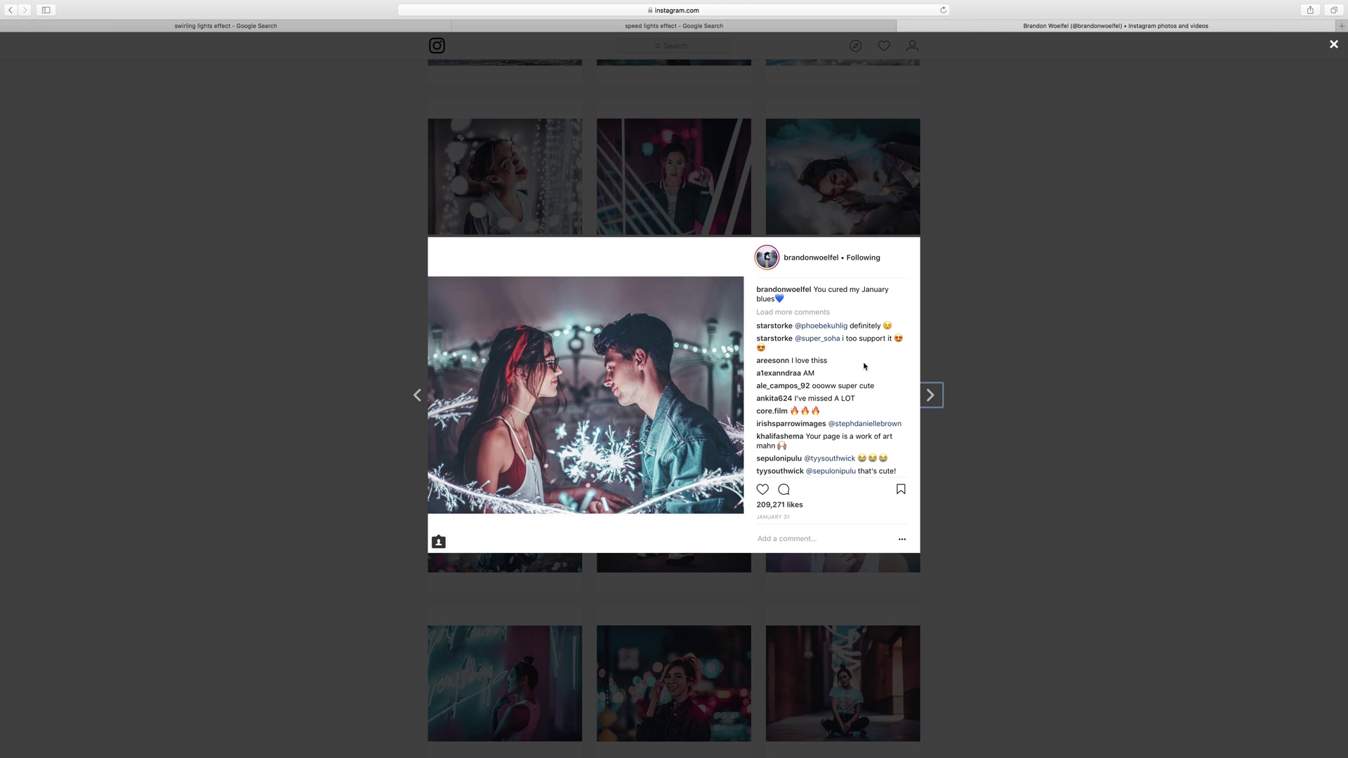
left_click(991, 337)
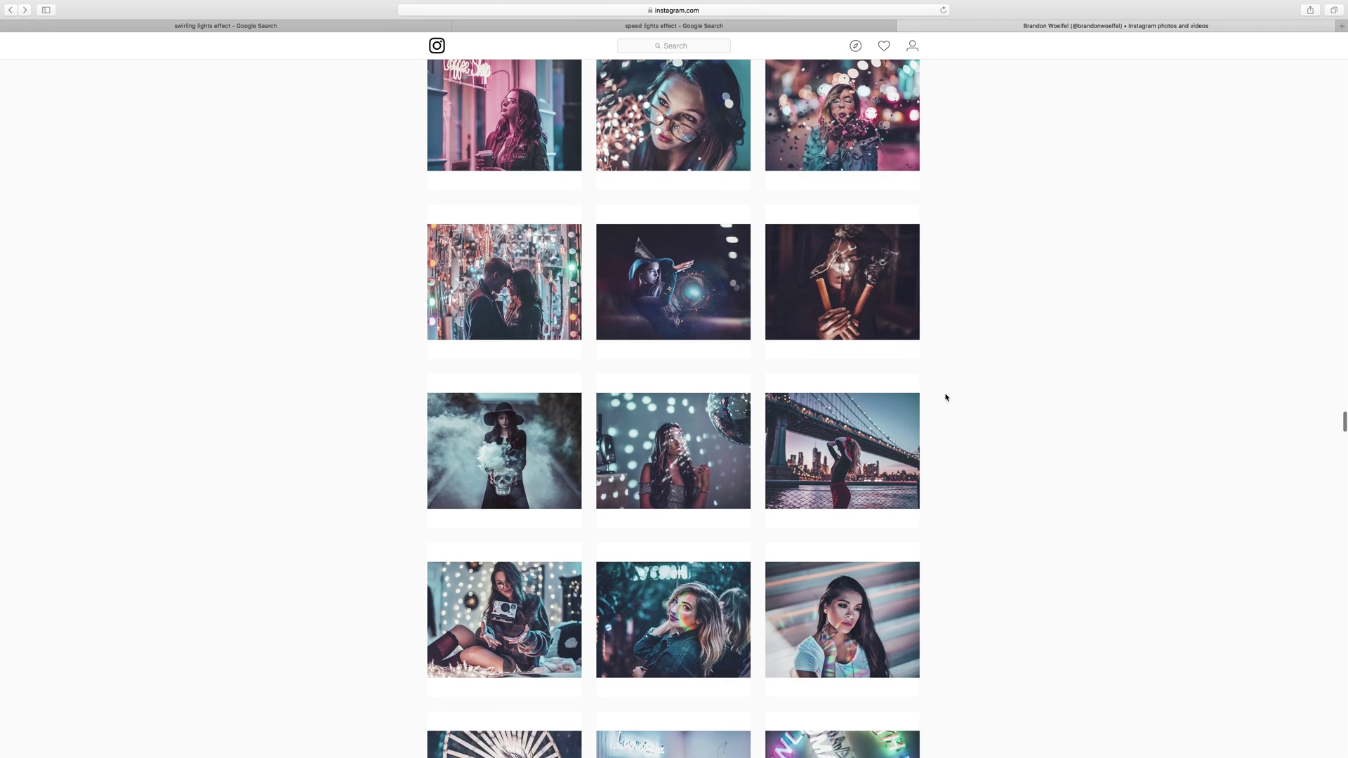
scroll(772, 337, "up", 1)
left_click(722, 316)
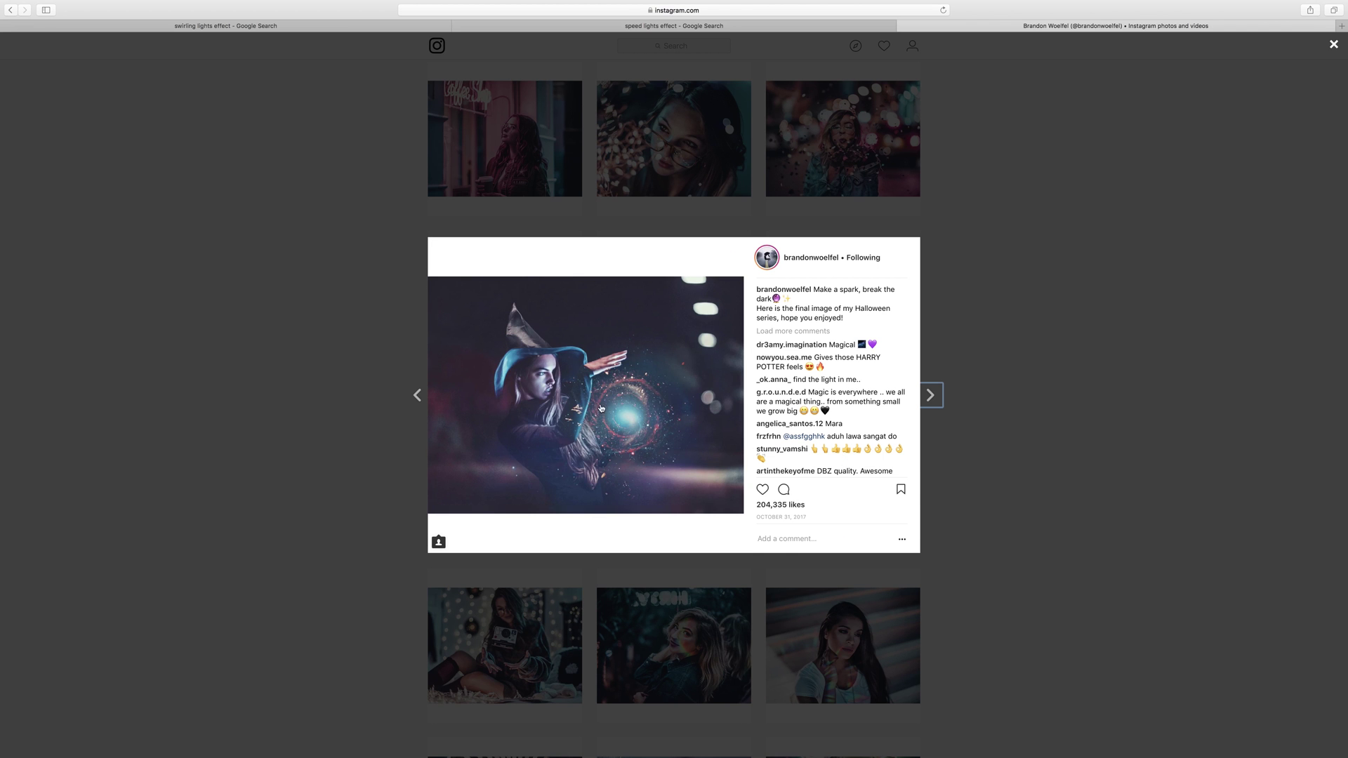
left_click(1070, 413)
scroll(674, 370, "down", 10)
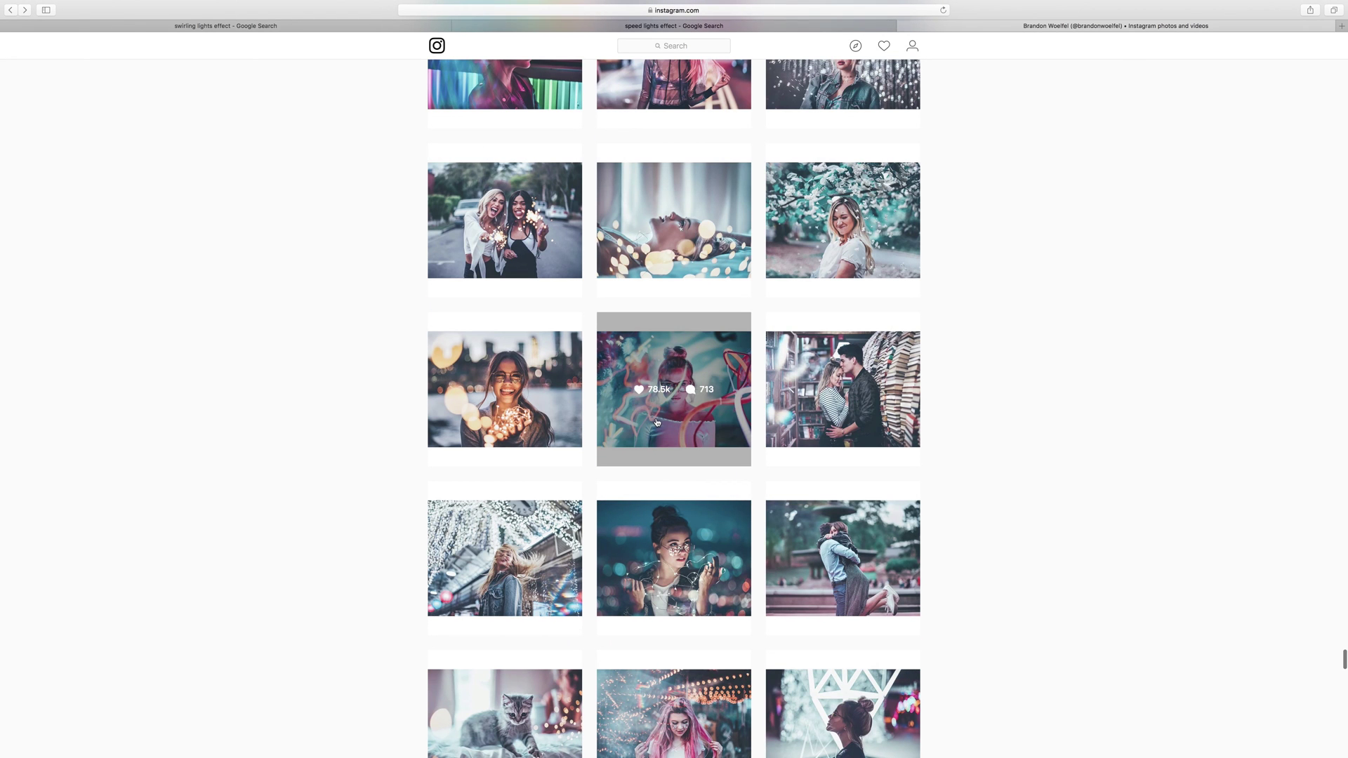
left_click(674, 370)
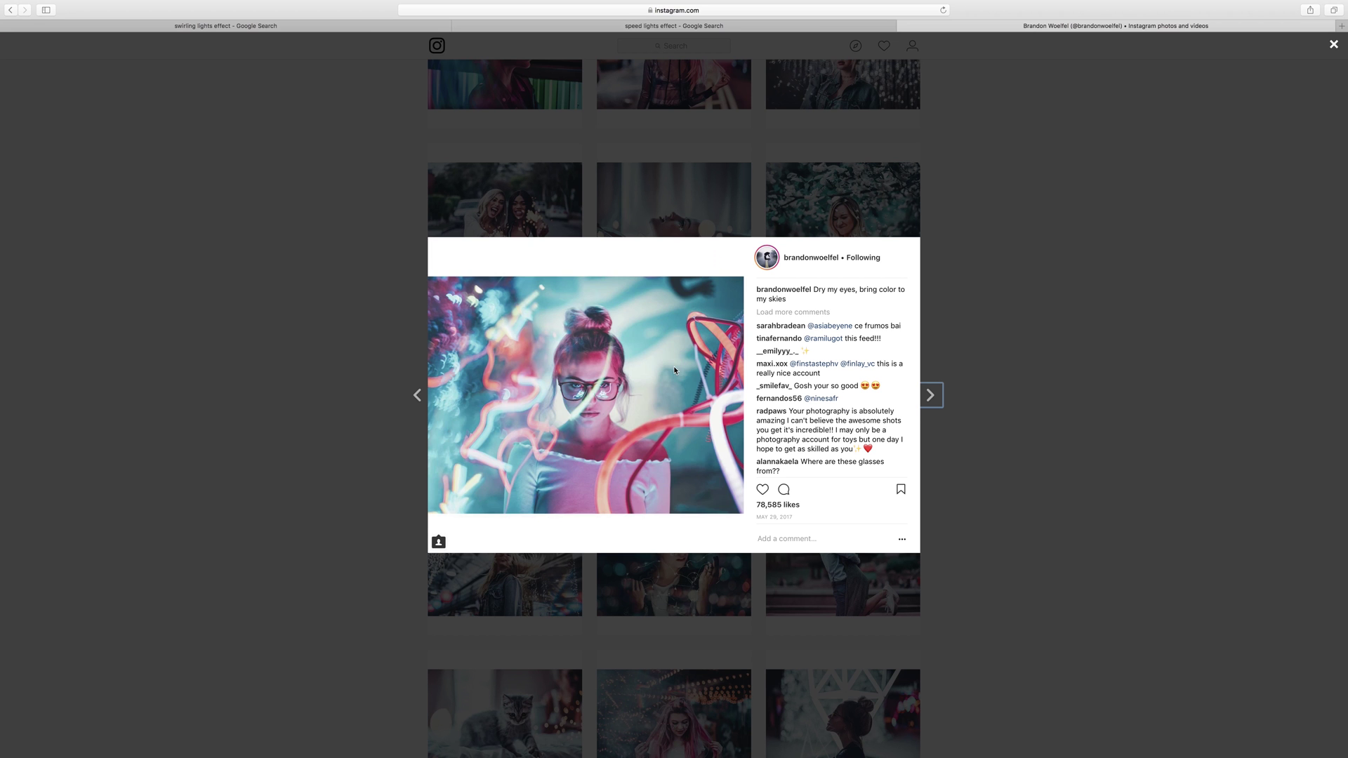
left_click(1046, 337)
scroll(923, 372, "down", 15)
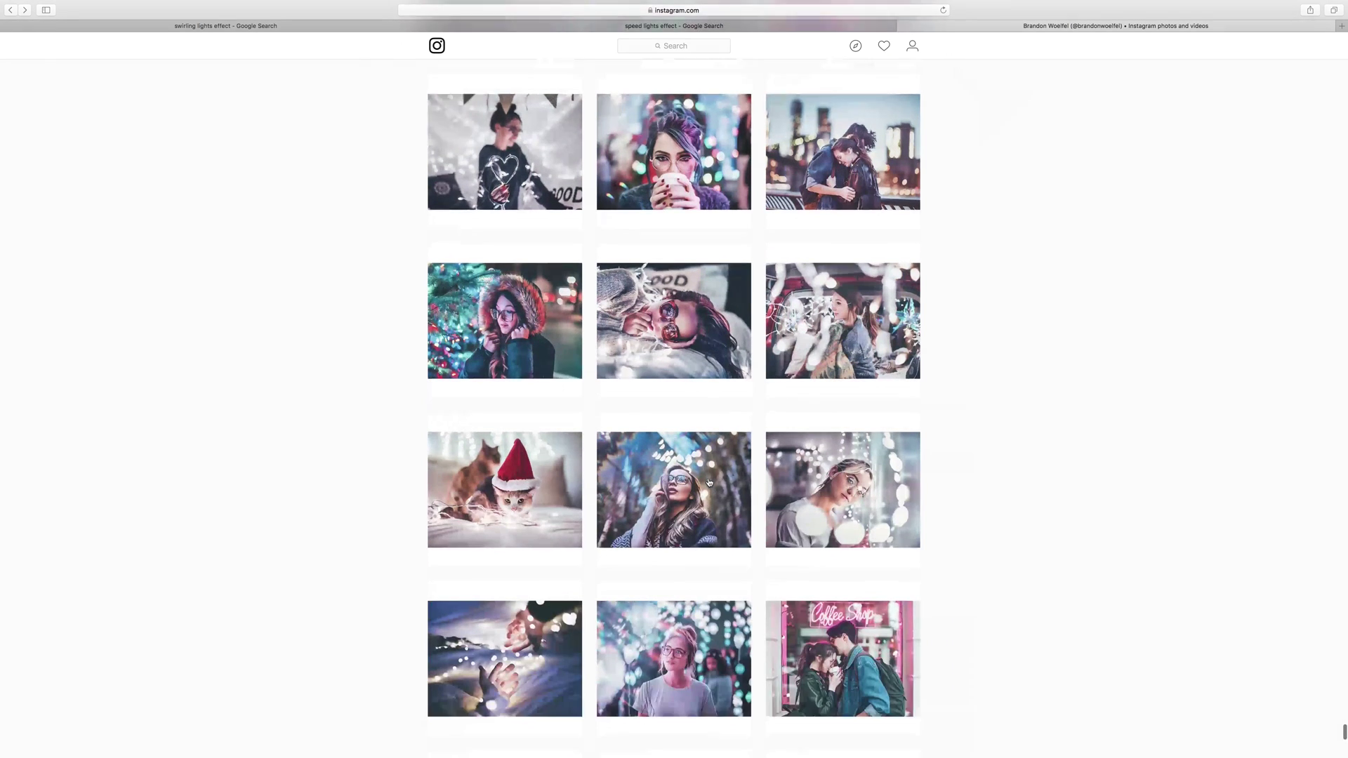
scroll(718, 508, "down", 10)
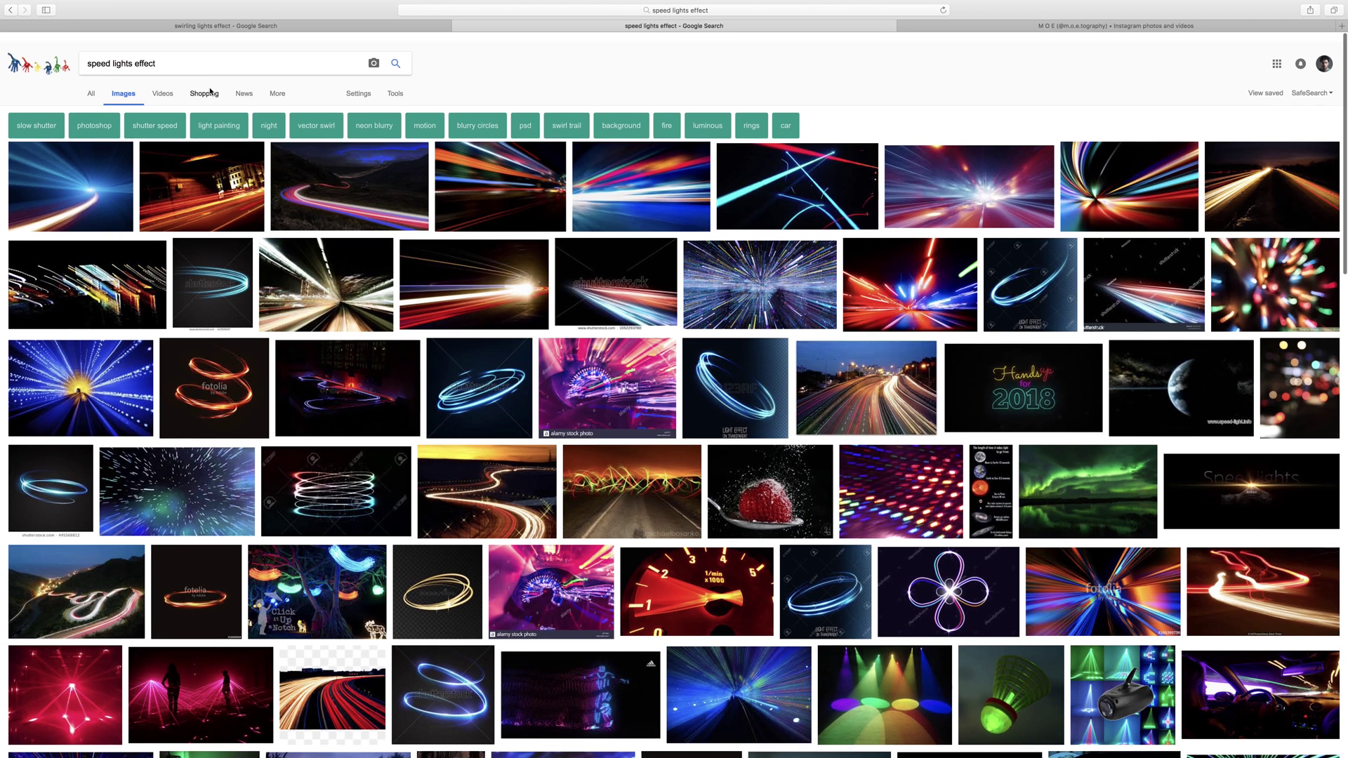
- Select the search query and preview several colourful speed-lights and light-streak images
scroll(211, 91, "down", 1)
left_click(175, 55)
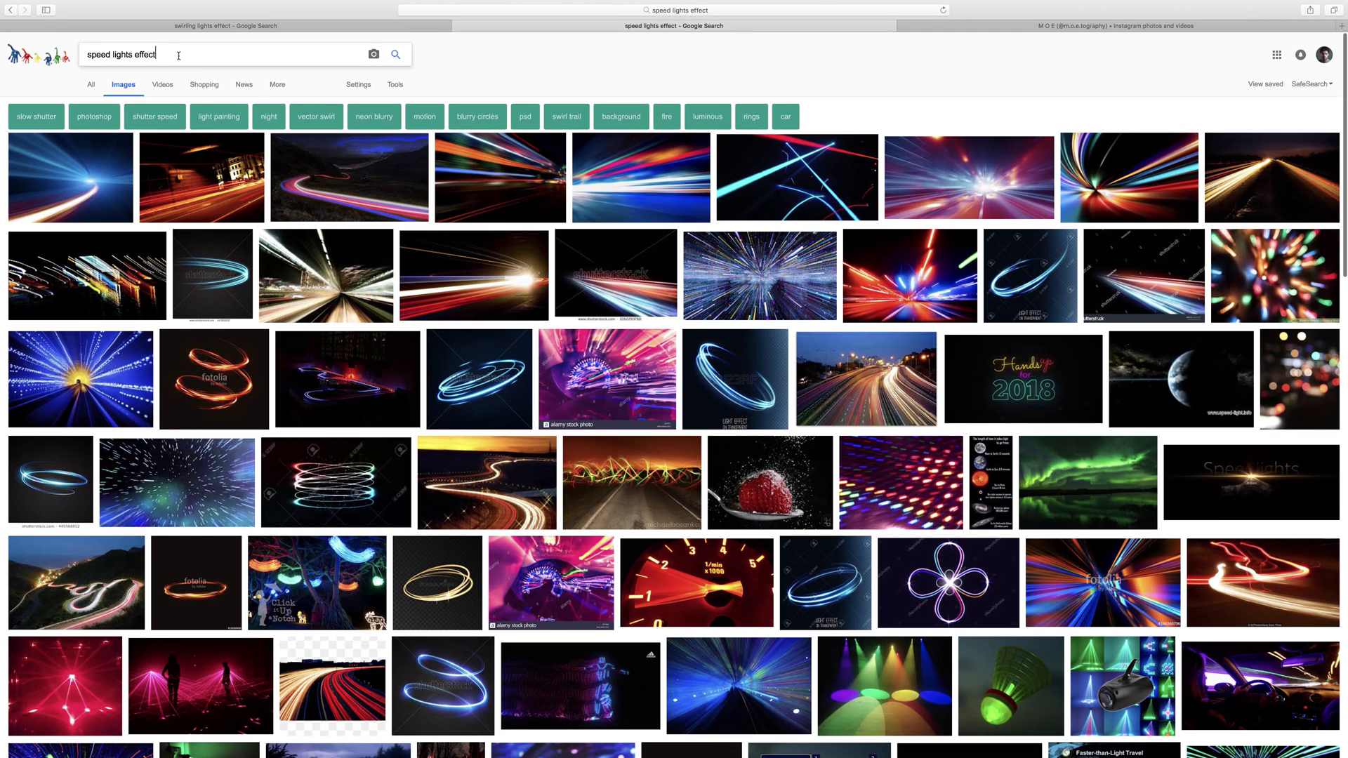
key("super+a")
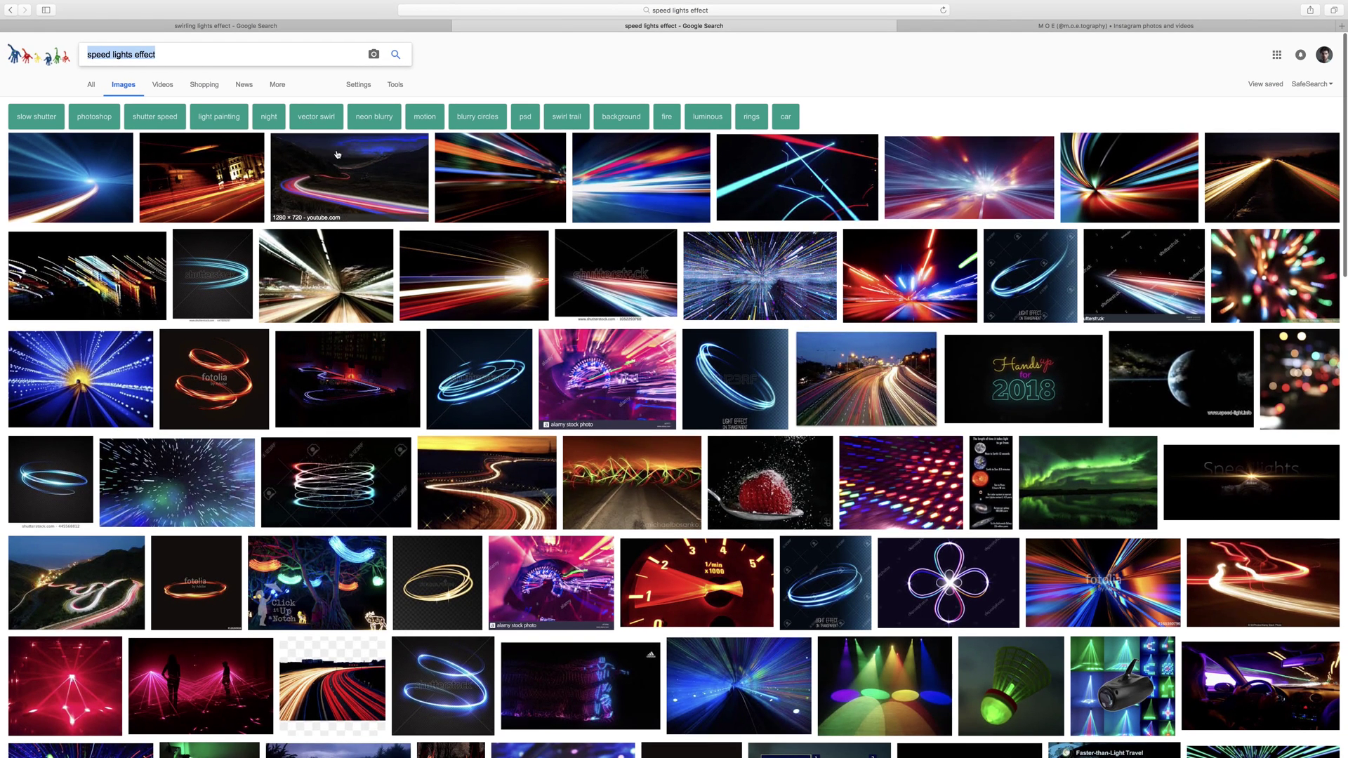
scroll(983, 193, "down", 1)
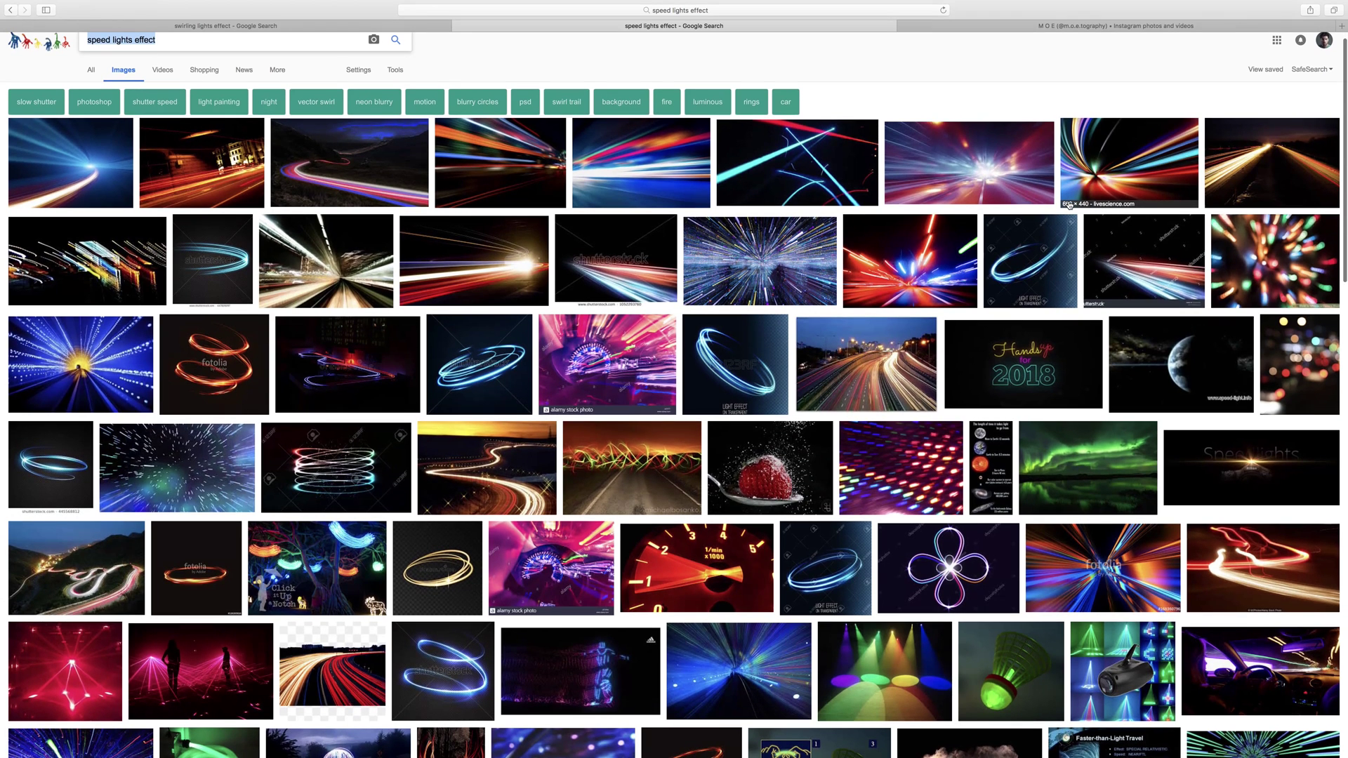
left_click(1151, 173)
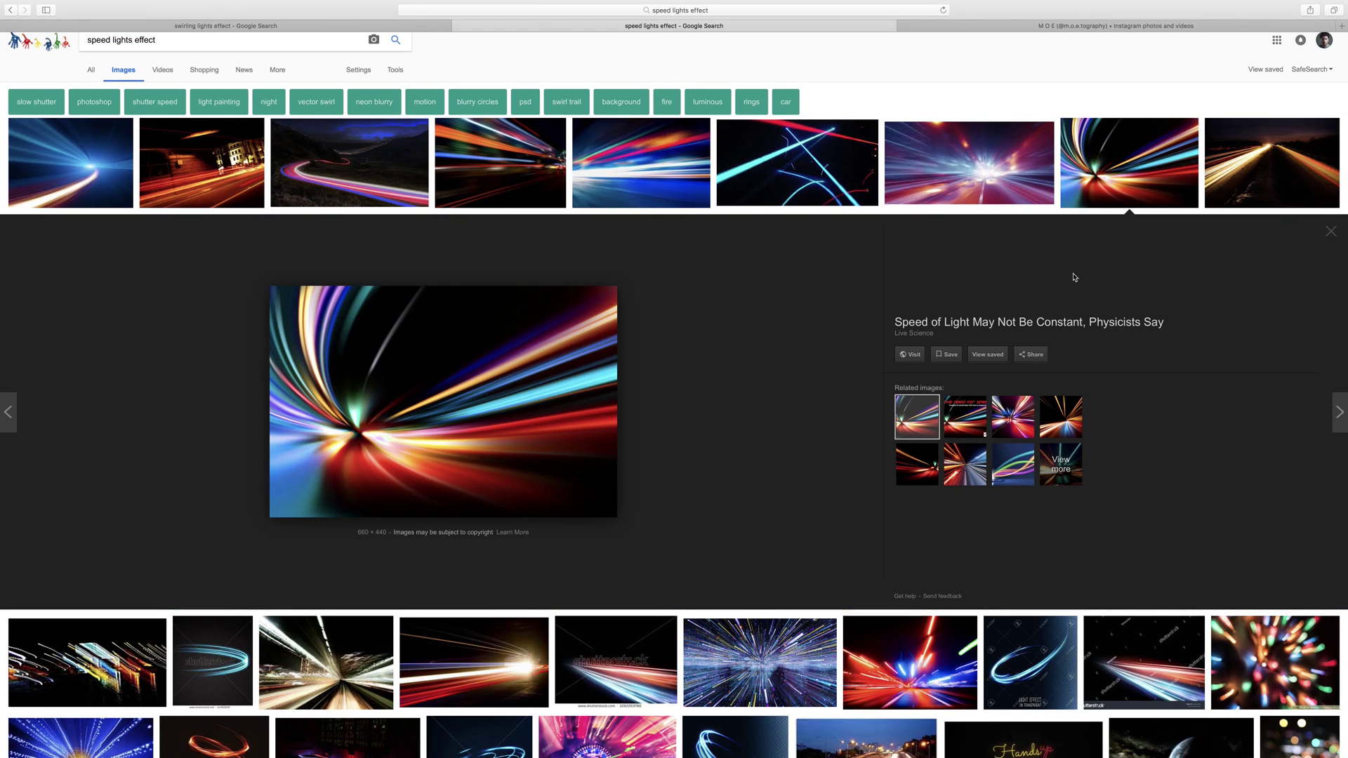
left_click(995, 443)
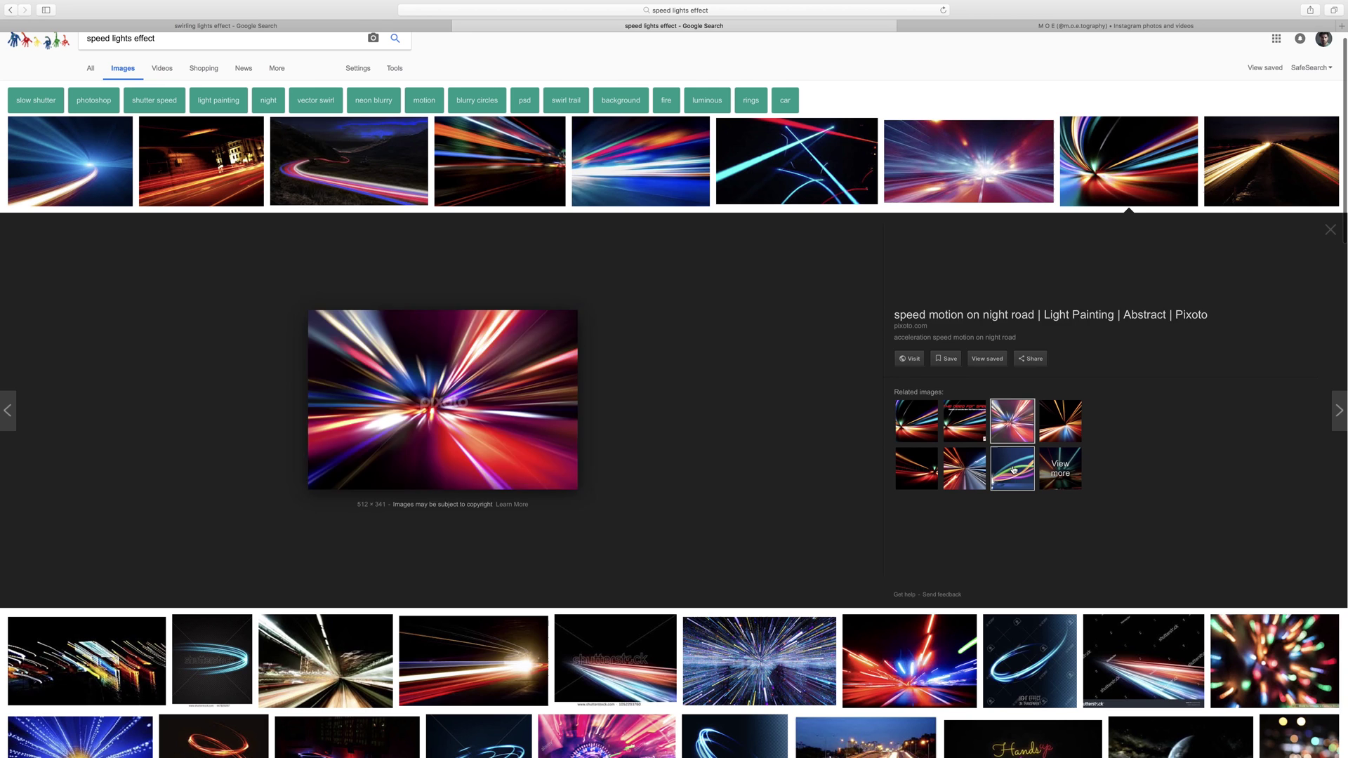
left_click(1010, 470)
left_click(960, 467)
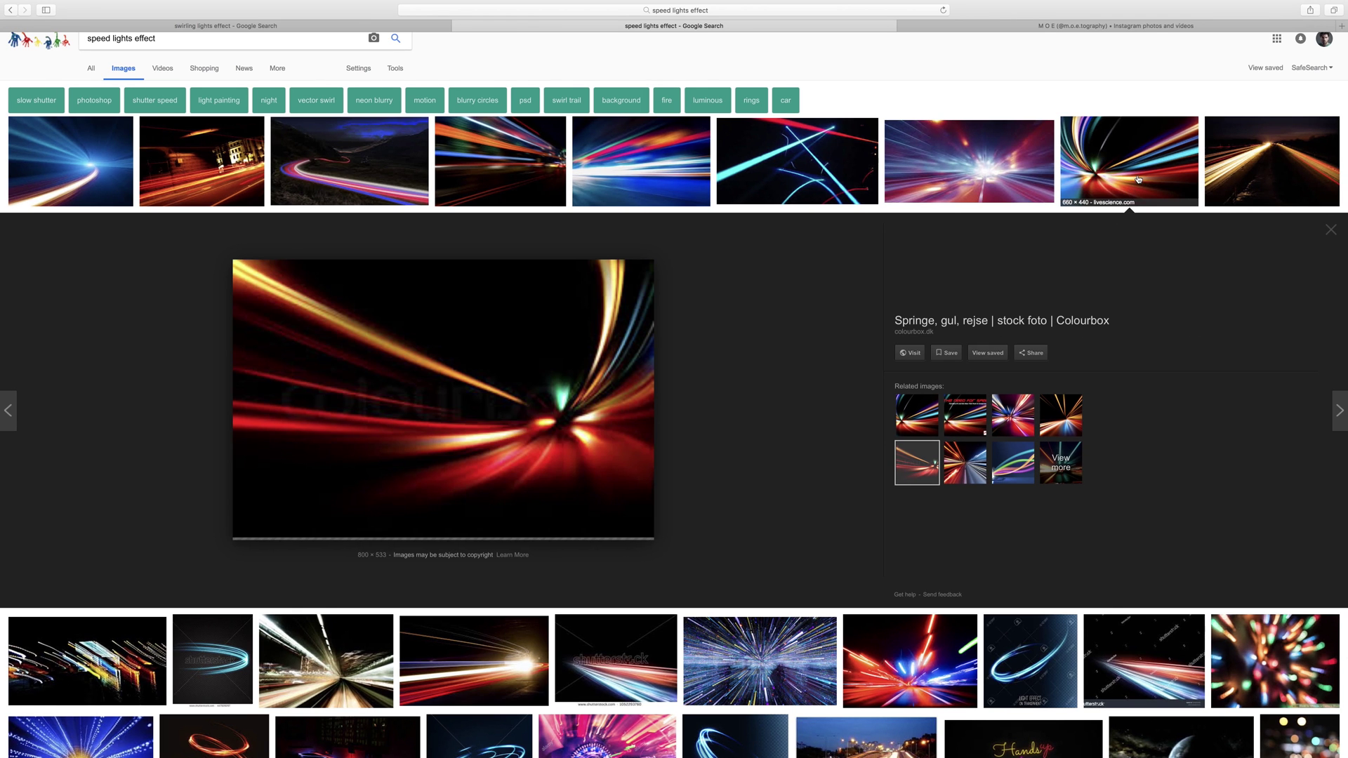
key("Escape")
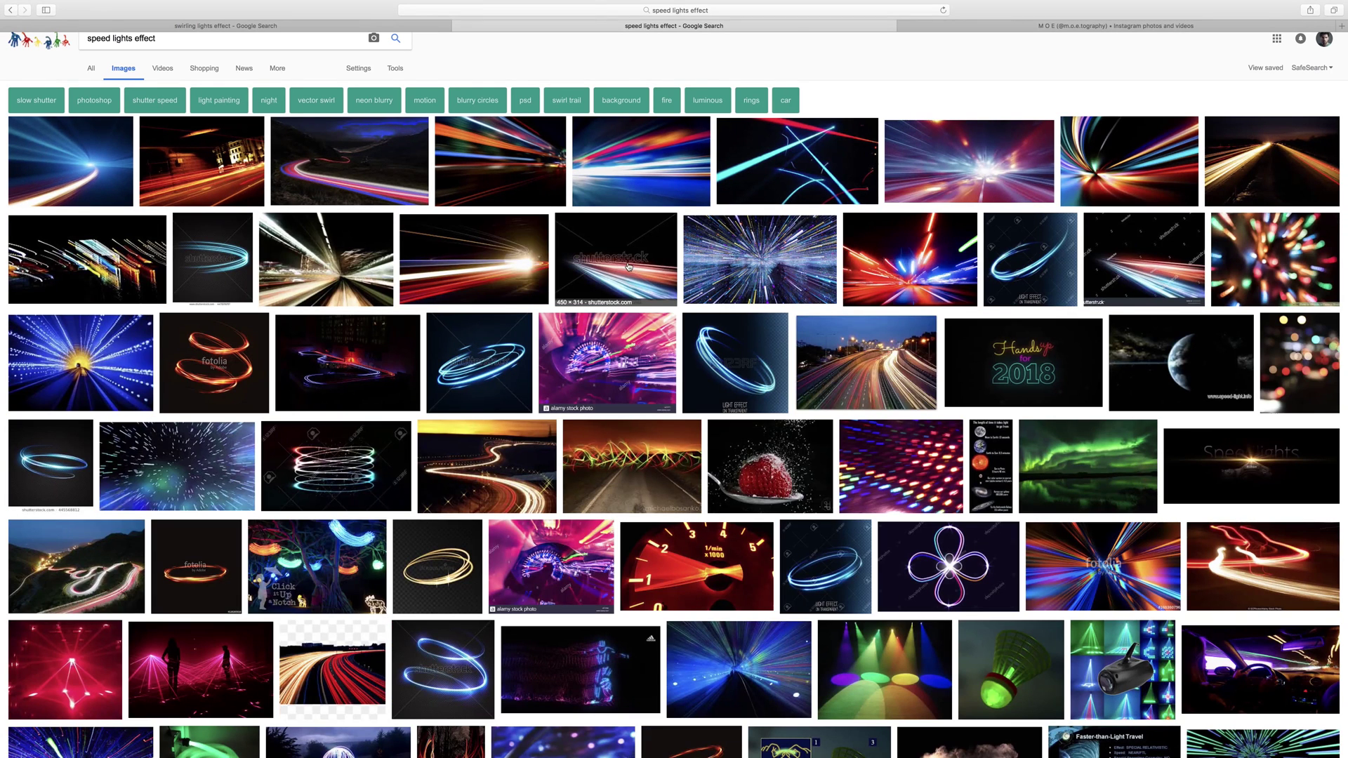
- Preview the light-trail and city motion-blur photos, ending on the Science ABC light-trail preview
left_click(488, 243)
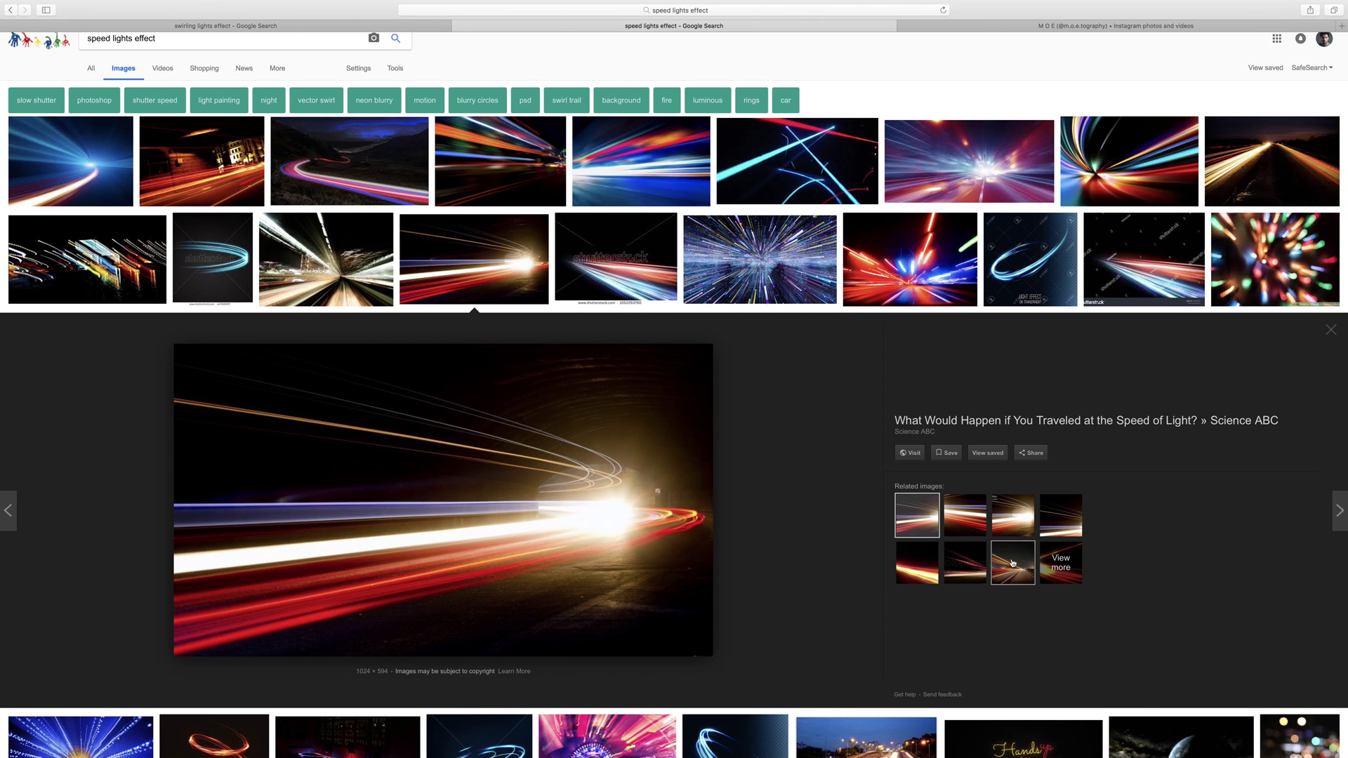
left_click(516, 160)
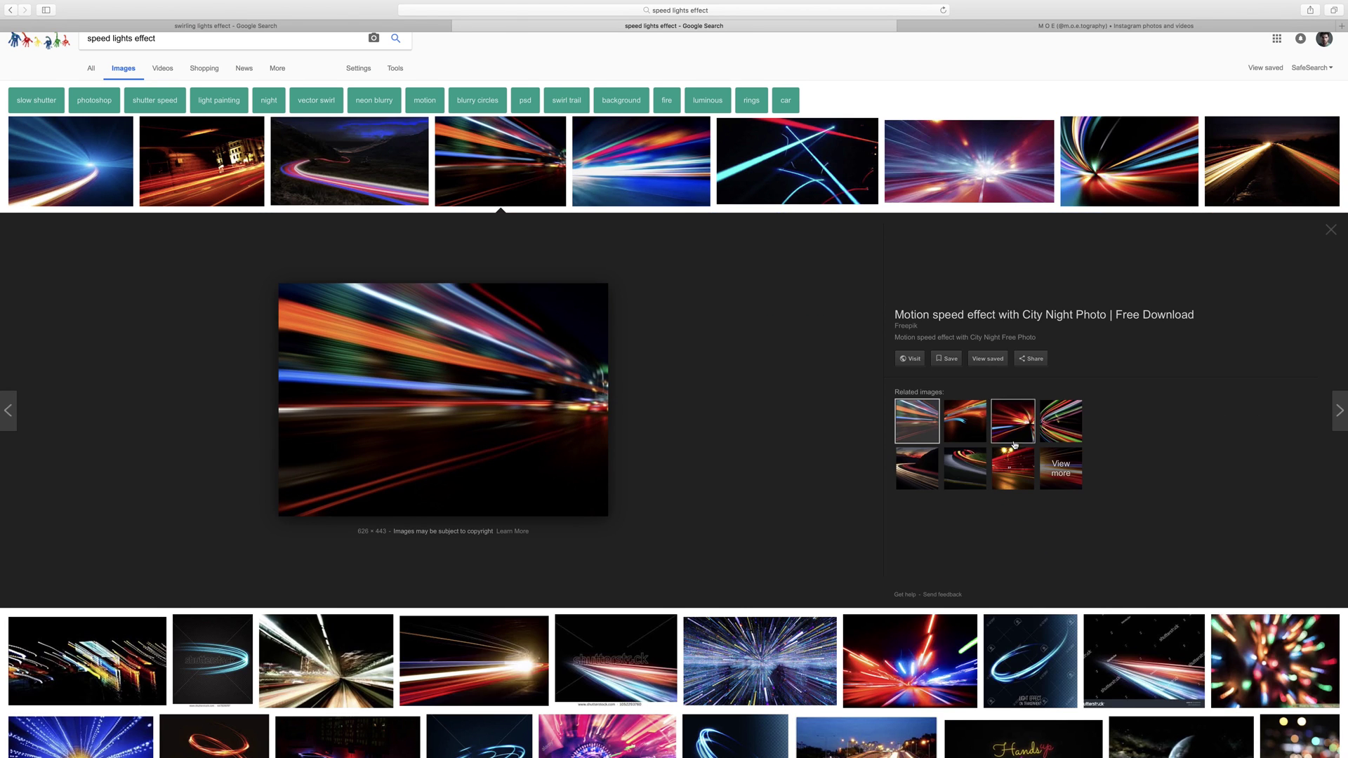
left_click(1015, 432)
left_click(975, 421)
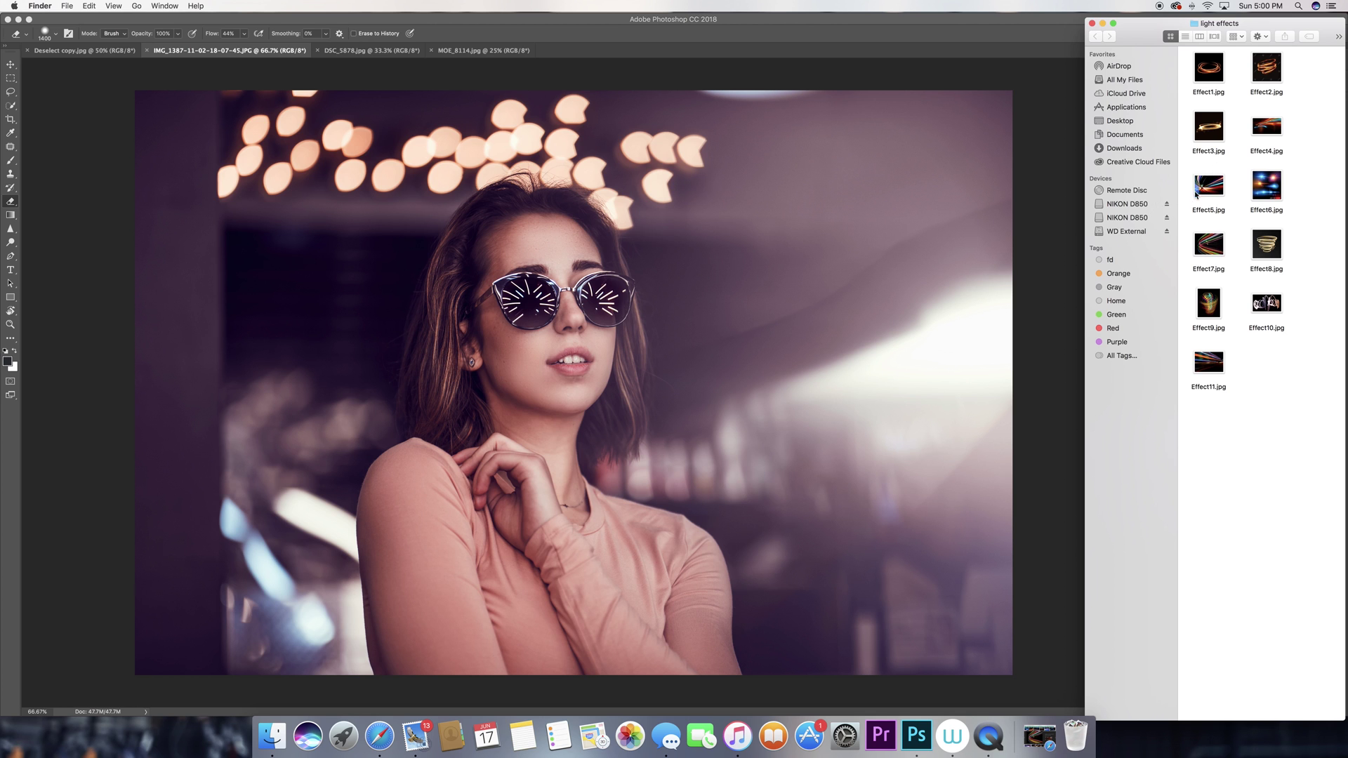
- Drag Effect5.jpg from the light effects folder onto the sunglasses portrait
left_click_drag(1208, 185, 726, 451)
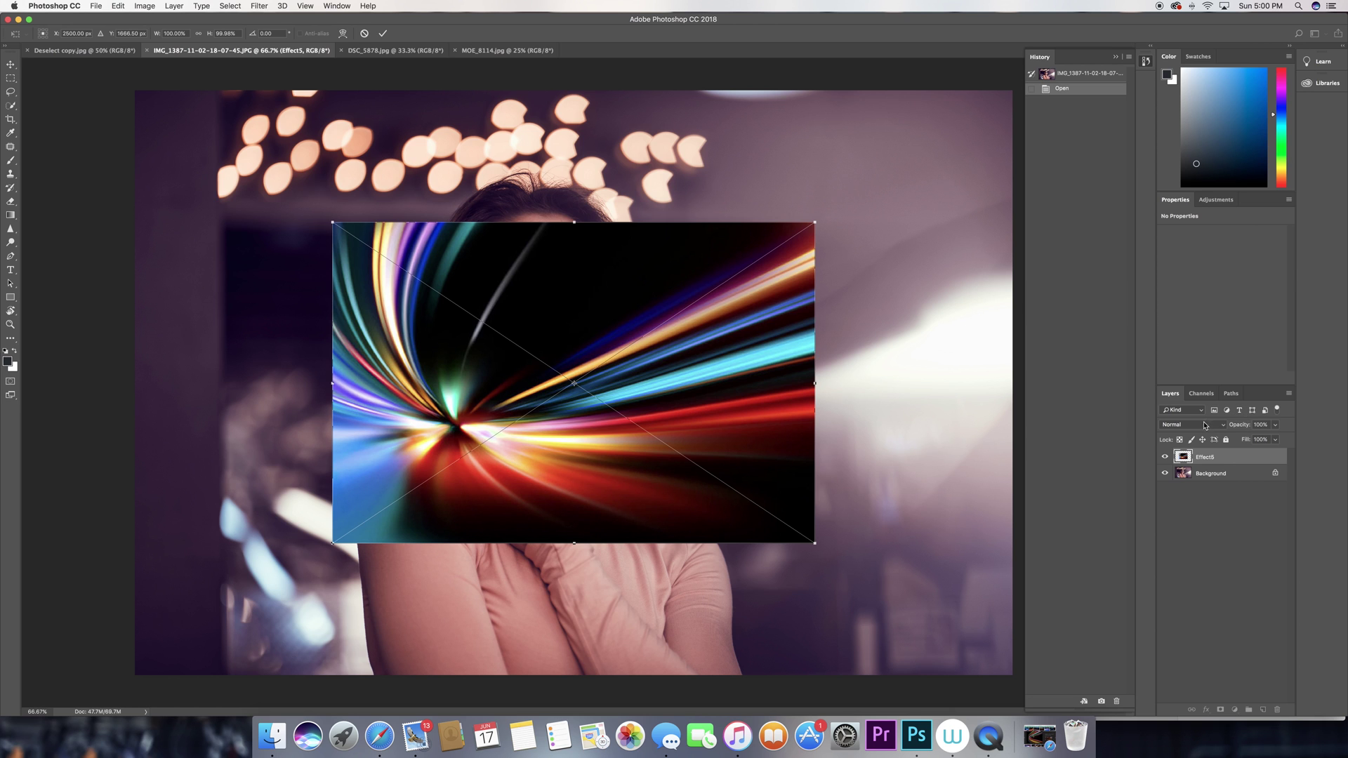
- Set the Effect5 layer to Screen, then enlarge, rotate and move the streaks up-left
left_click(1205, 425)
left_click(1188, 499)
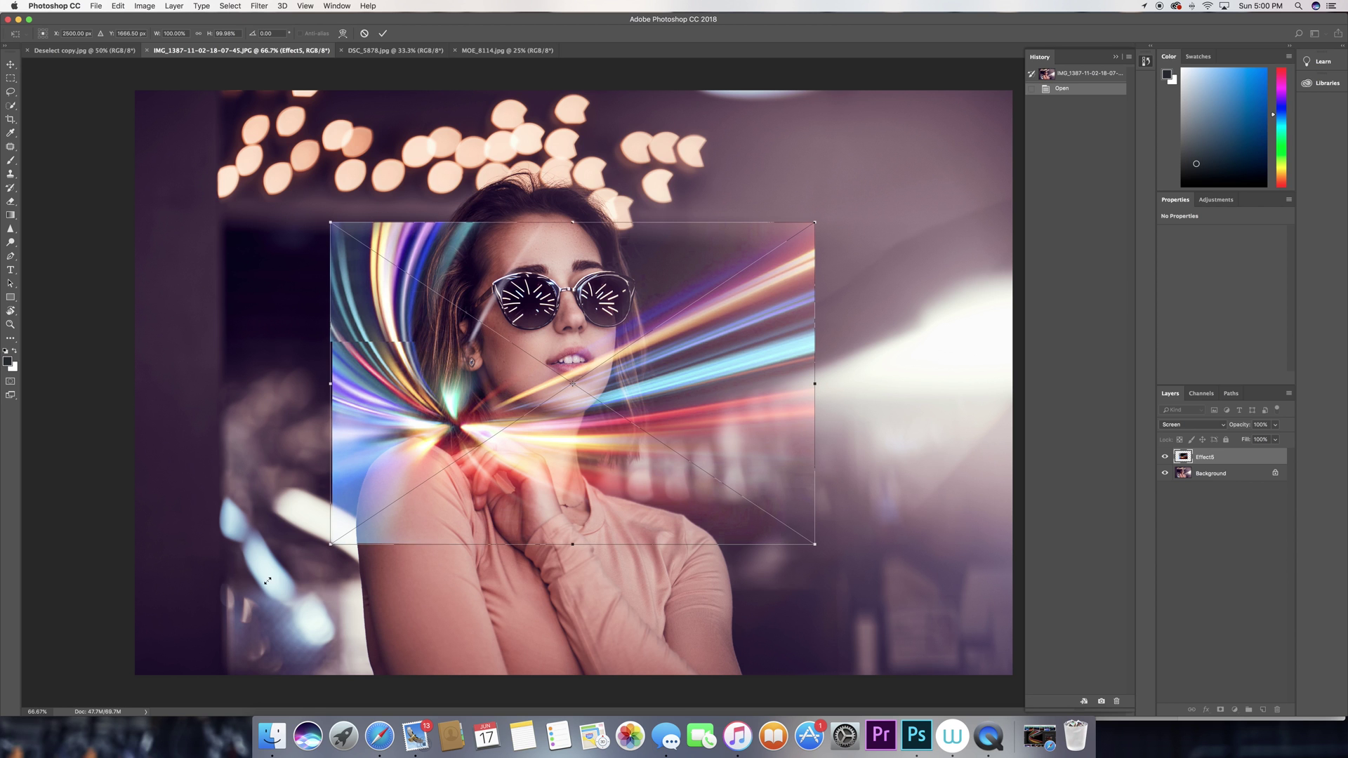
left_click_drag(334, 542, 133, 676)
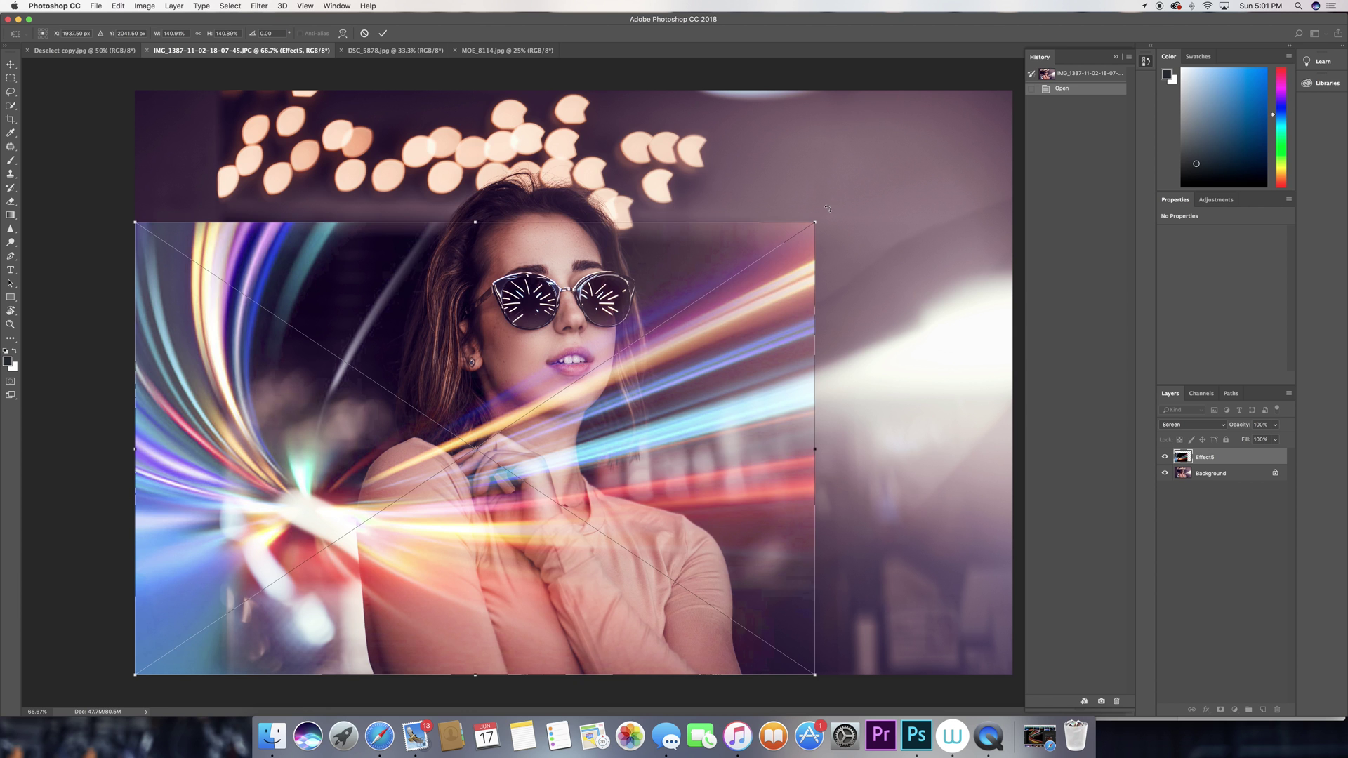
left_click_drag(827, 209, 504, 586)
left_click_drag(523, 273, 377, 193)
- Rotate the streaks to sweep in from the right and fine-tune their scale and position
left_click_drag(481, 51, 407, 53)
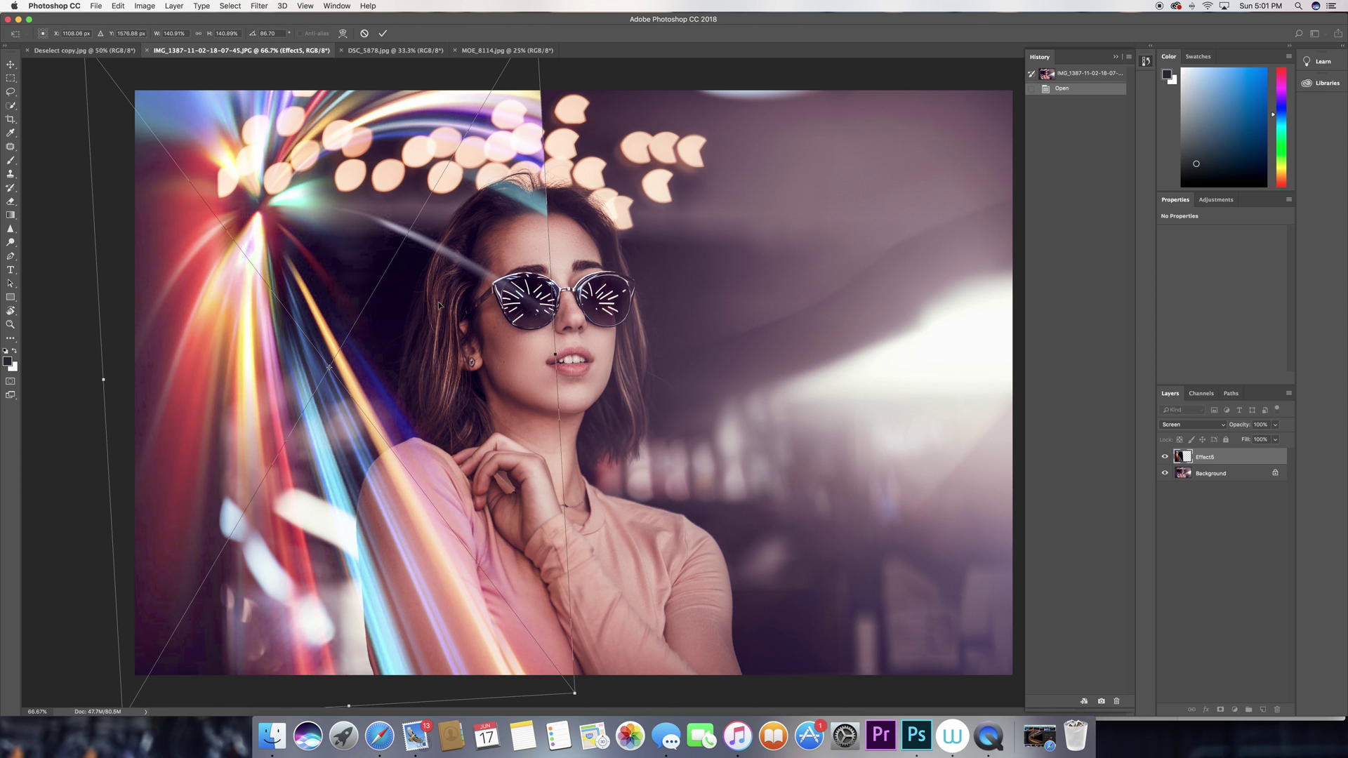
left_click_drag(77, 92, 554, 169)
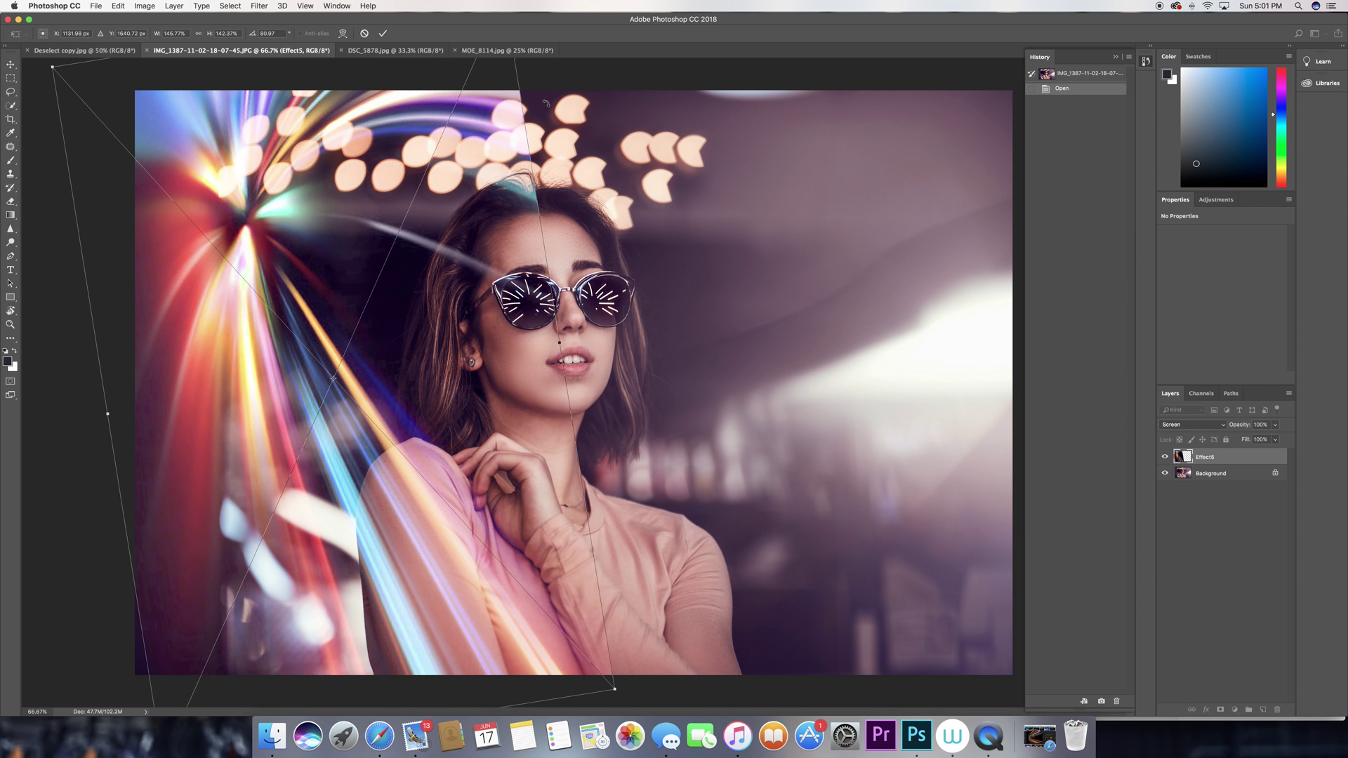
mouse_move(545, 103)
left_mouse_down()
mouse_move(659, 140)
mouse_move(764, 255)
mouse_move(910, 247)
mouse_move(848, 204)
left_mouse_up()
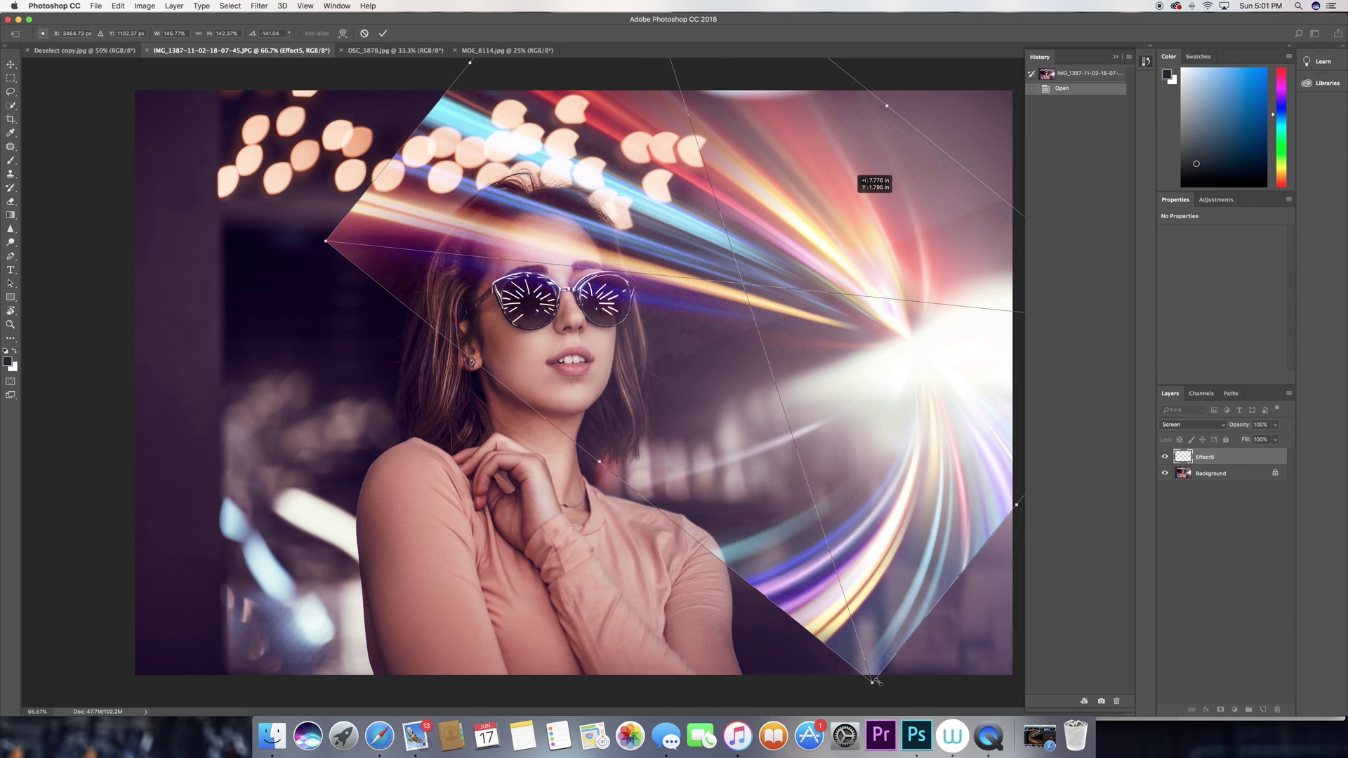
left_click_drag(872, 681, 865, 703)
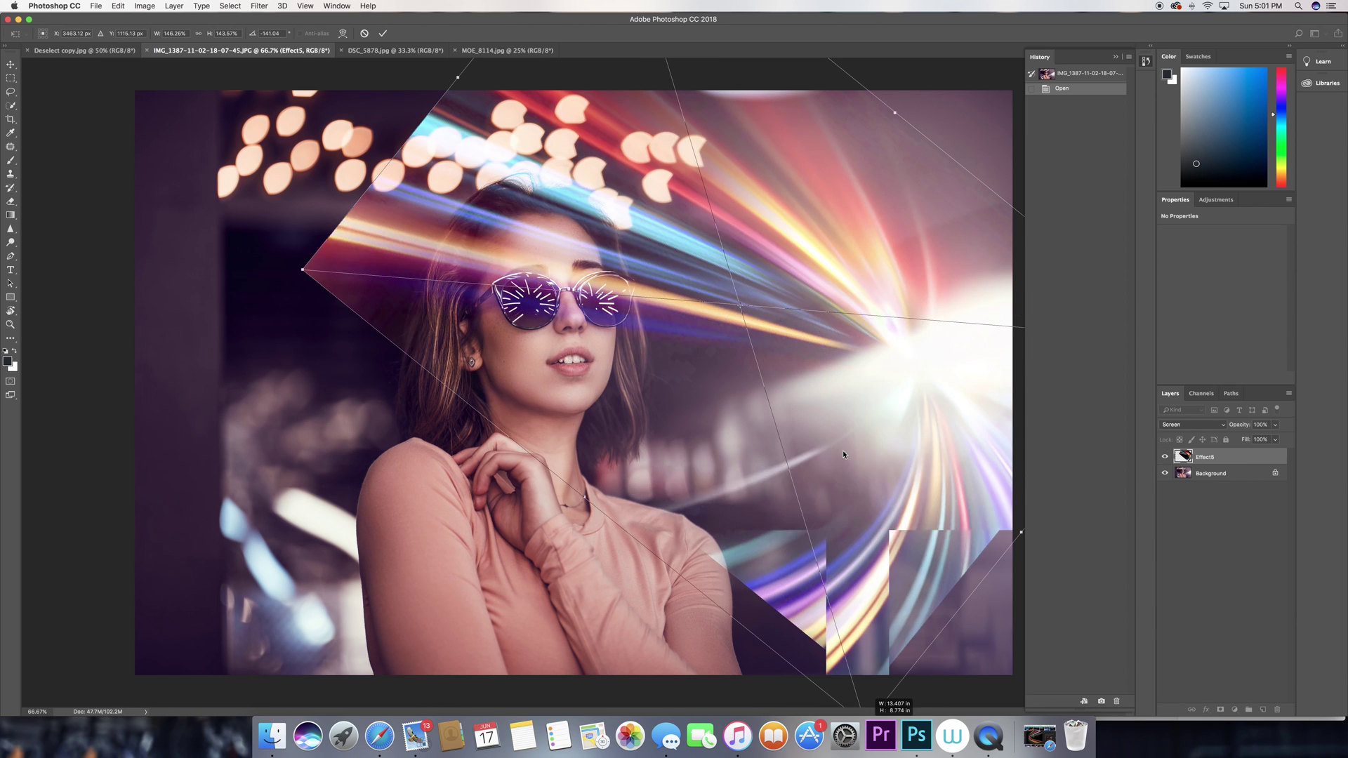
left_click_drag(921, 151, 867, 223)
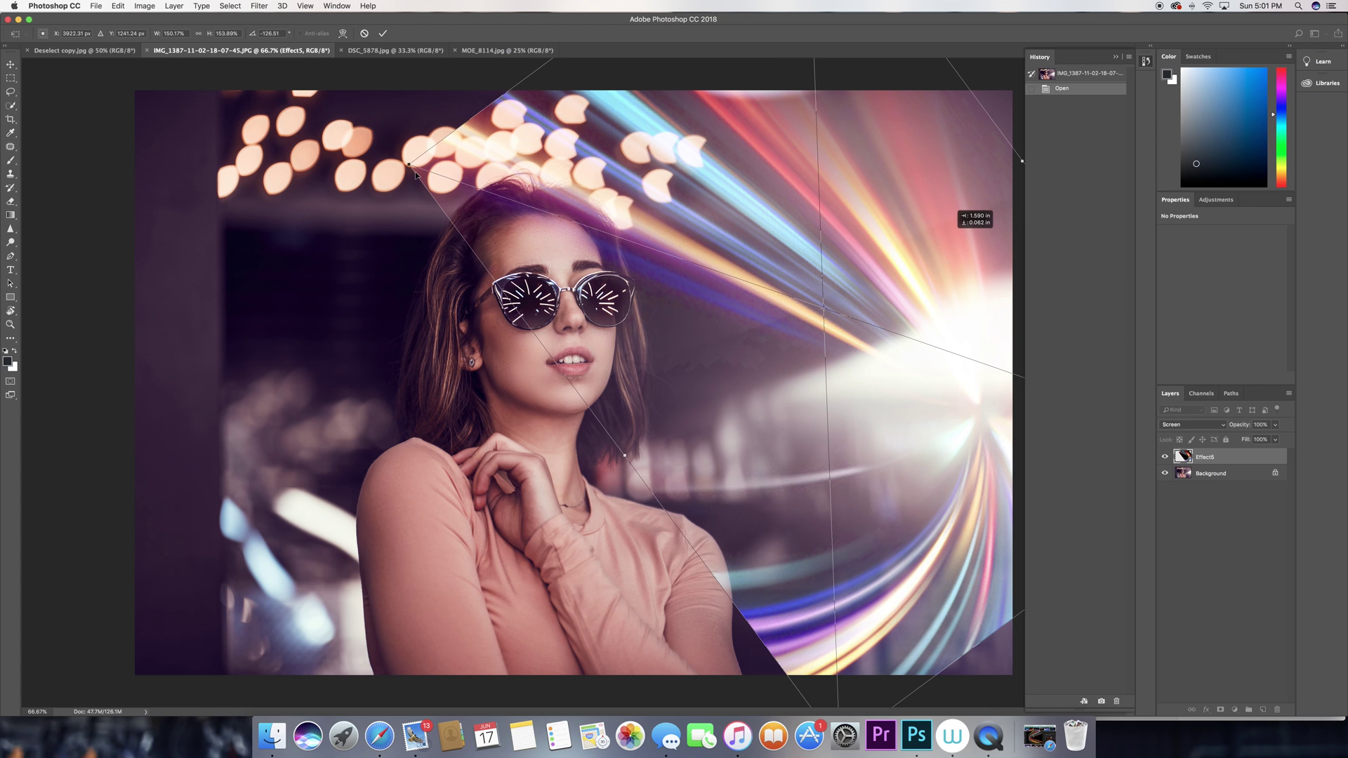
left_click_drag(410, 165, 321, 149)
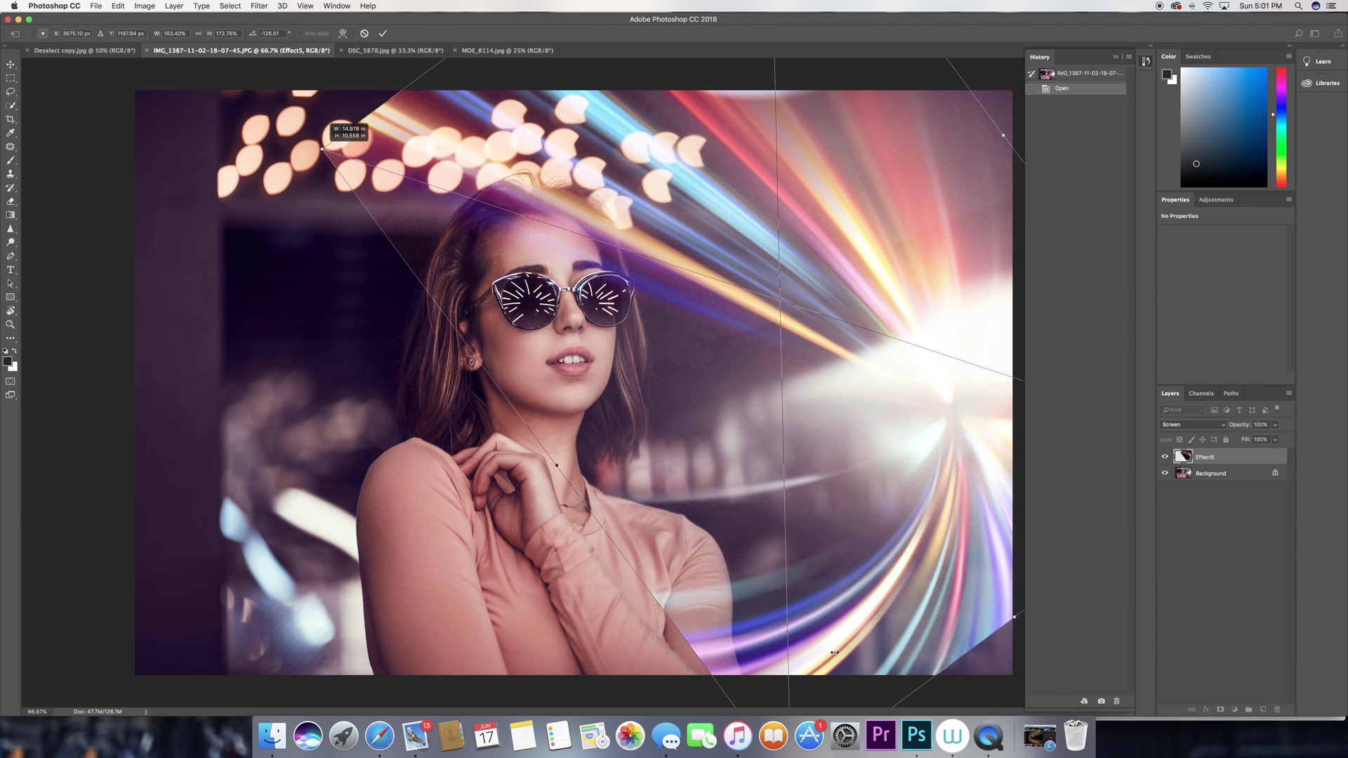
left_click_drag(1013, 617, 1030, 635)
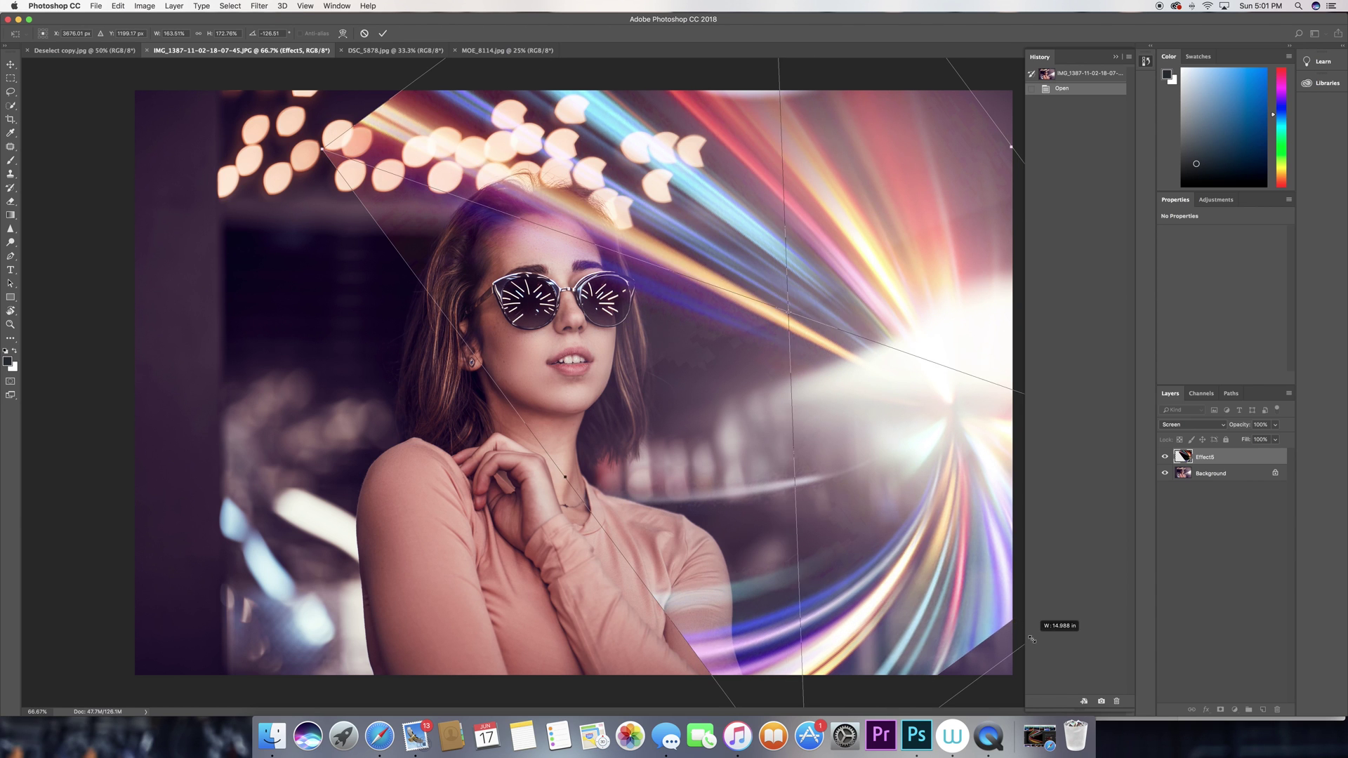
left_click_drag(886, 348, 901, 323)
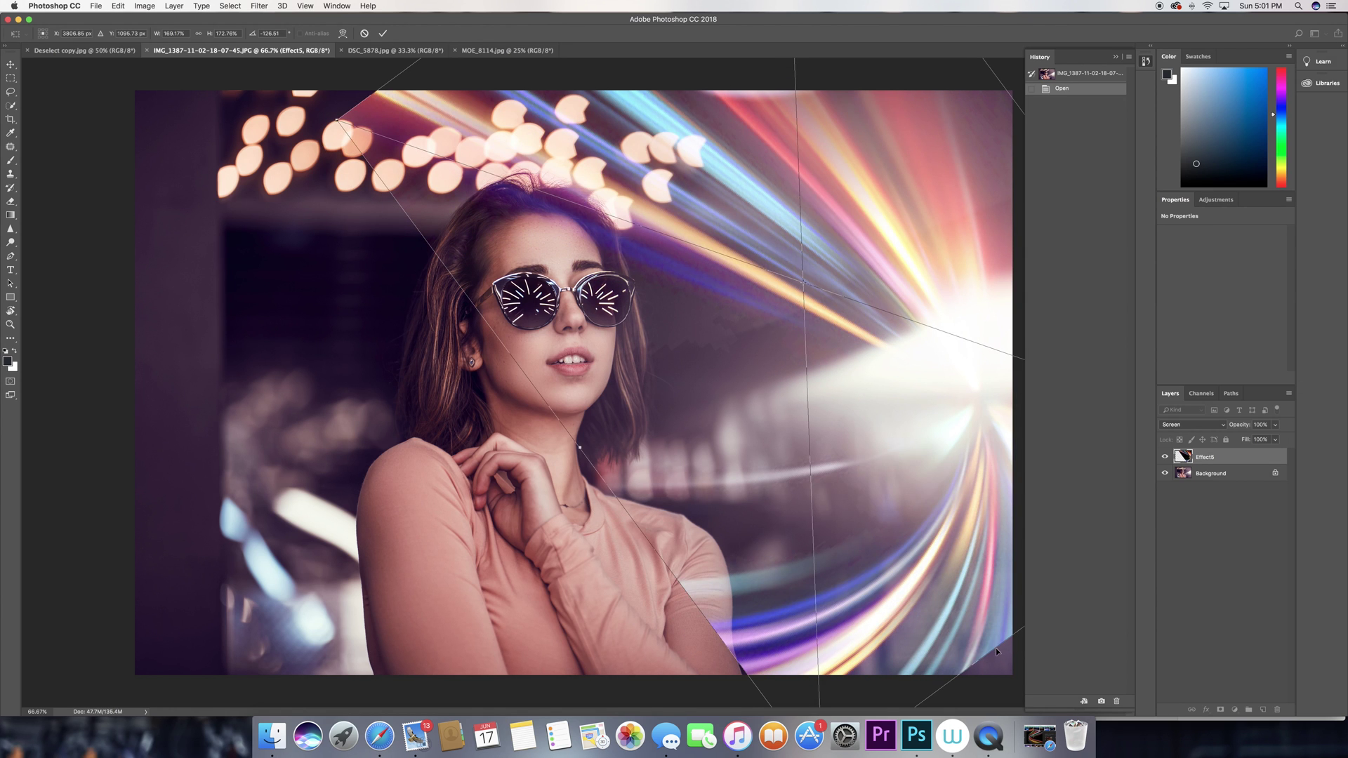
left_click_drag(996, 651, 1009, 671)
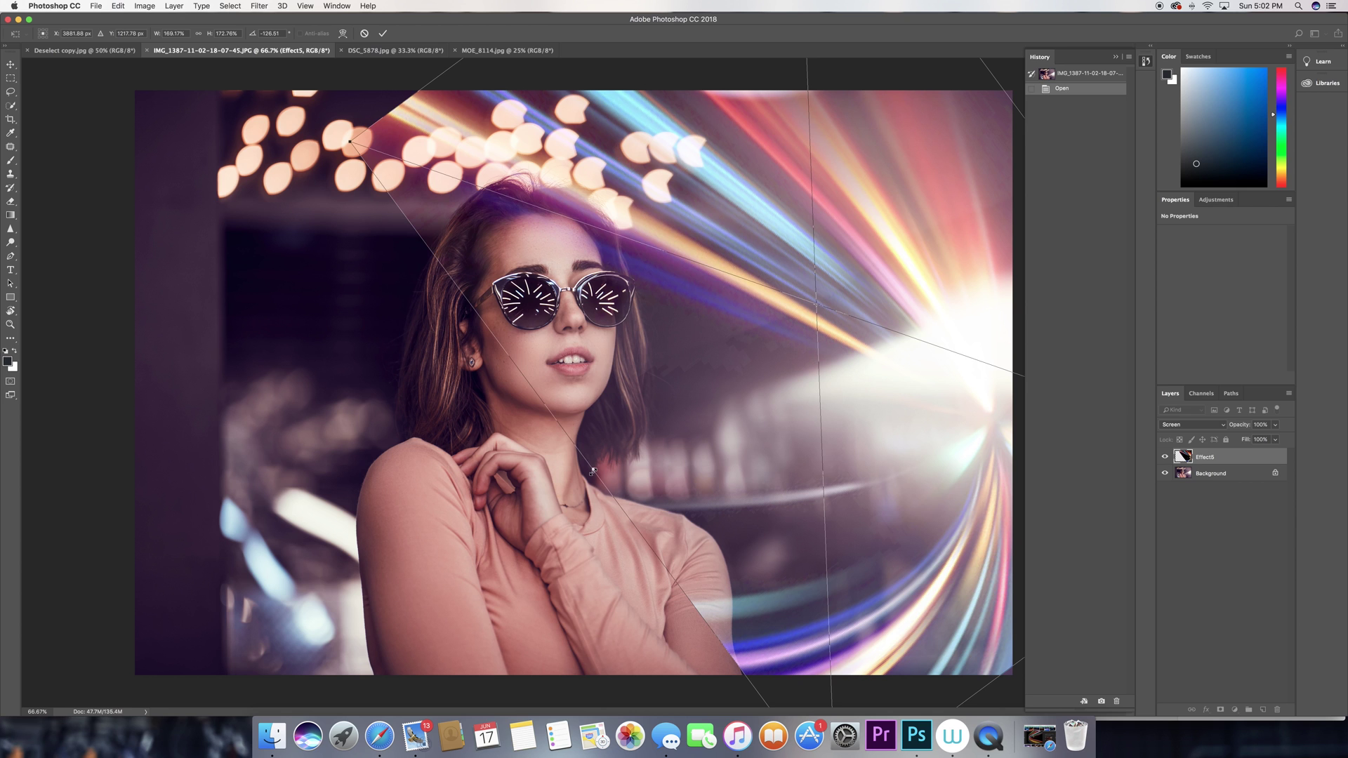
left_click_drag(593, 471, 520, 521)
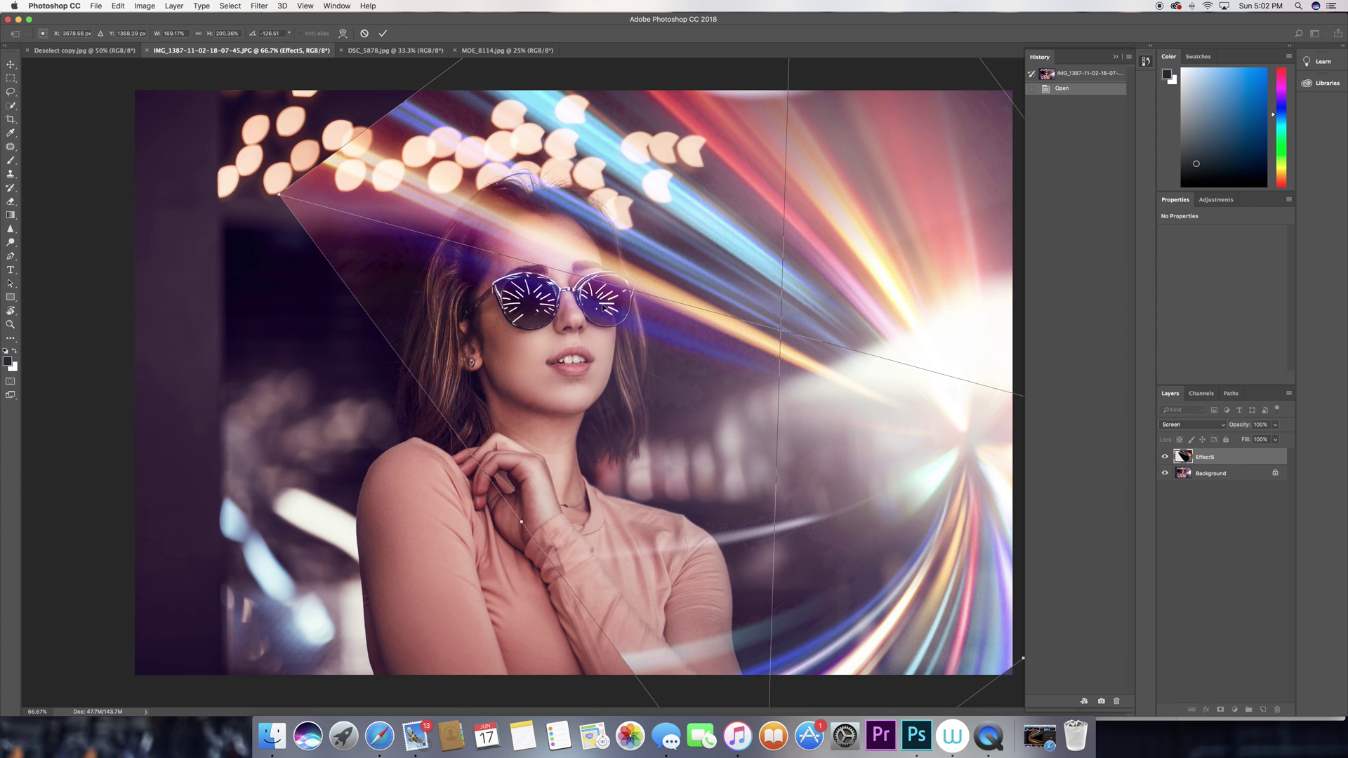
- Commit the placement, rasterize Effect5 and erase stray streaks at the top-left and bottom
key("Return")
key("e")
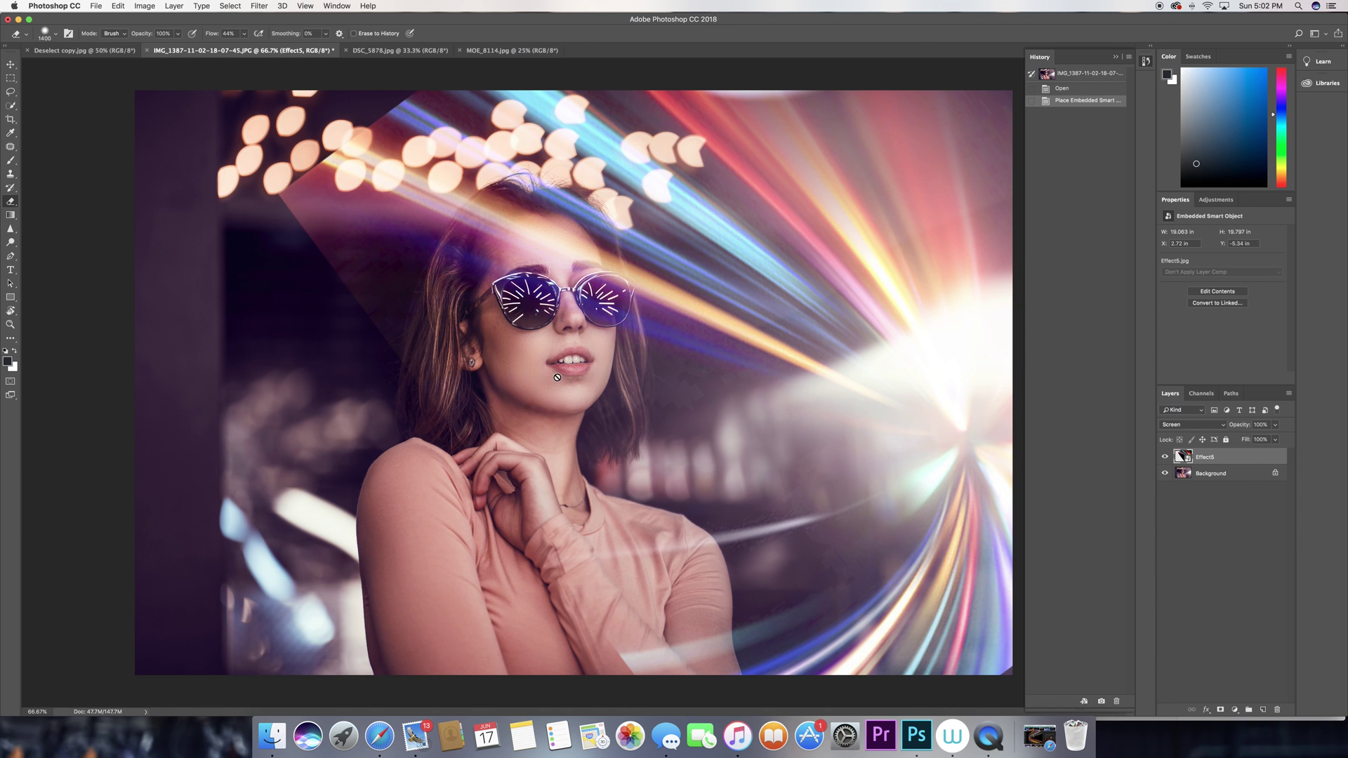
left_click(688, 372)
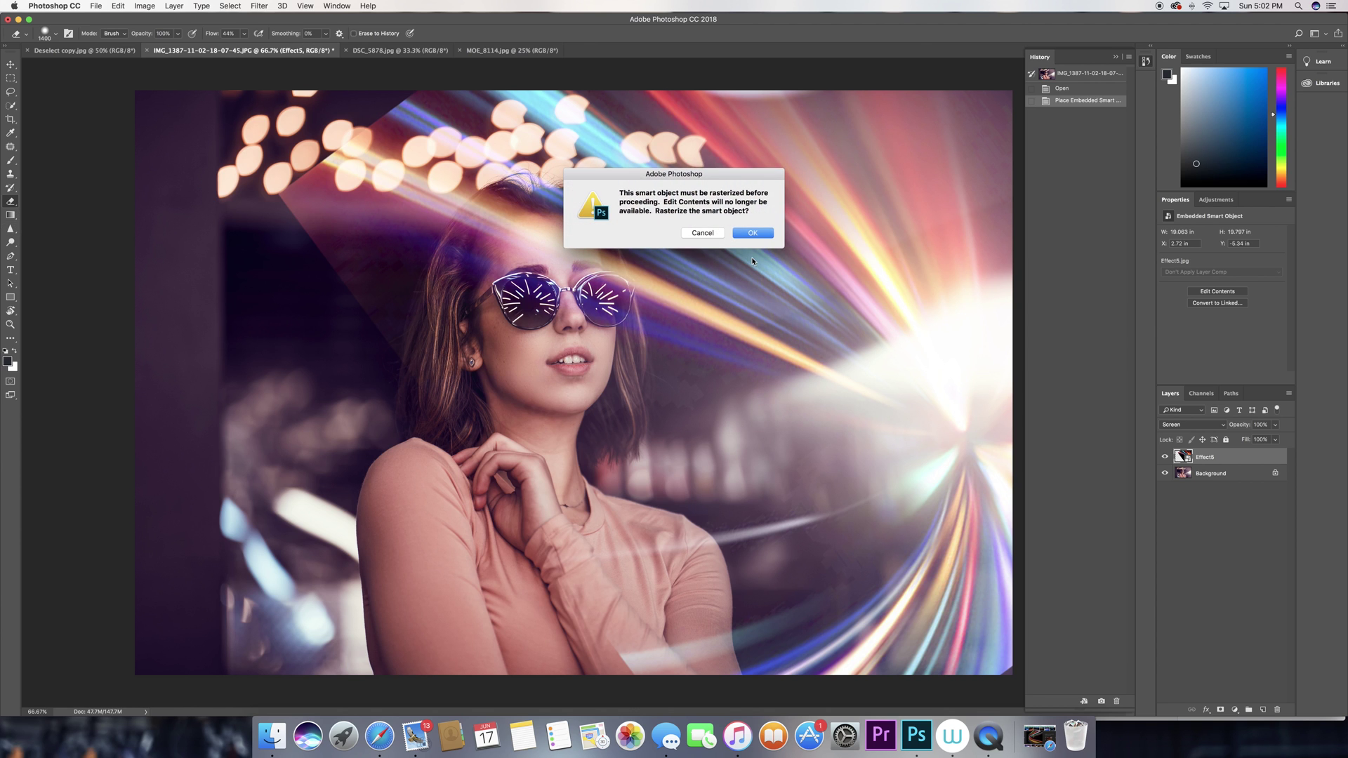
left_click(753, 233)
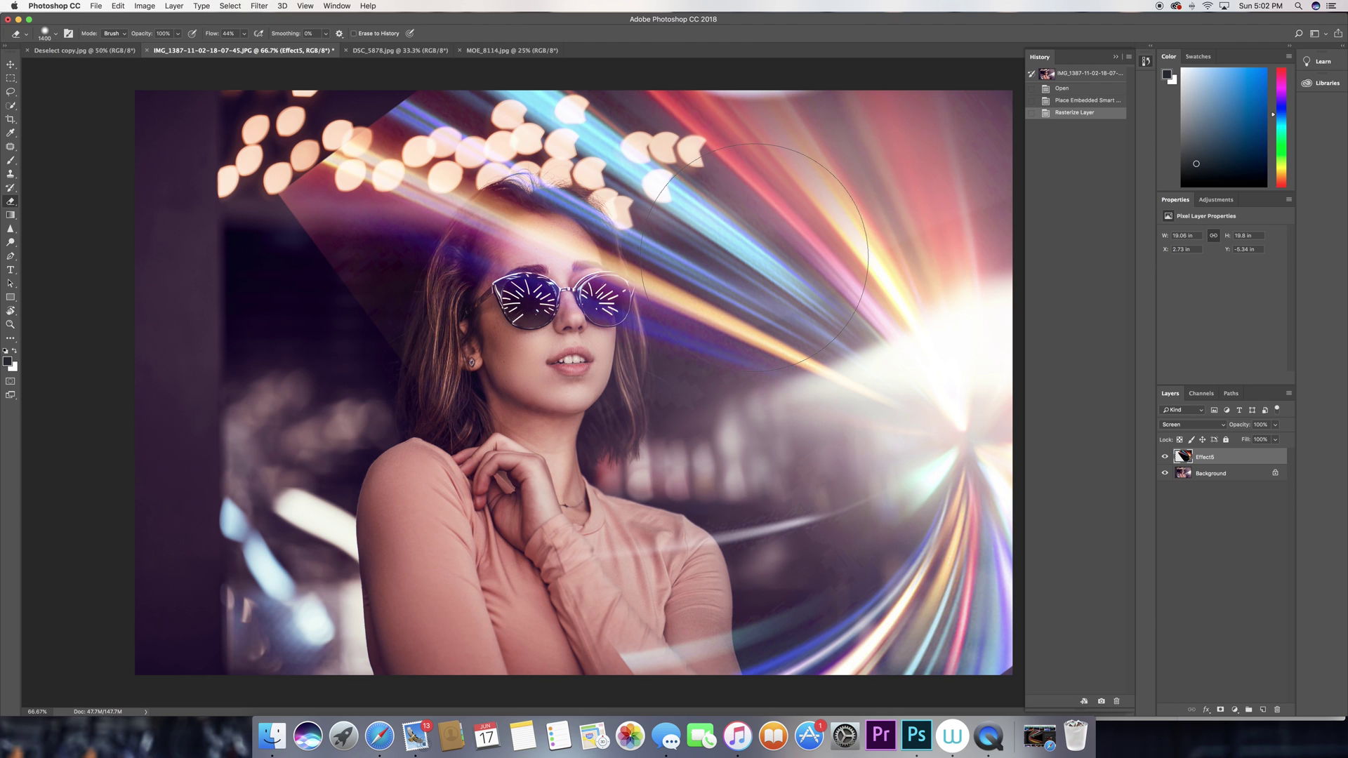
key("bracketleft")
key("bracketleft")
key("bracketleft")
key("bracketleft")
key("bracketleft")
key("bracketleft")
mouse_move(421, 98)
left_mouse_down()
mouse_move(396, 120)
mouse_move(314, 125)
left_mouse_up()
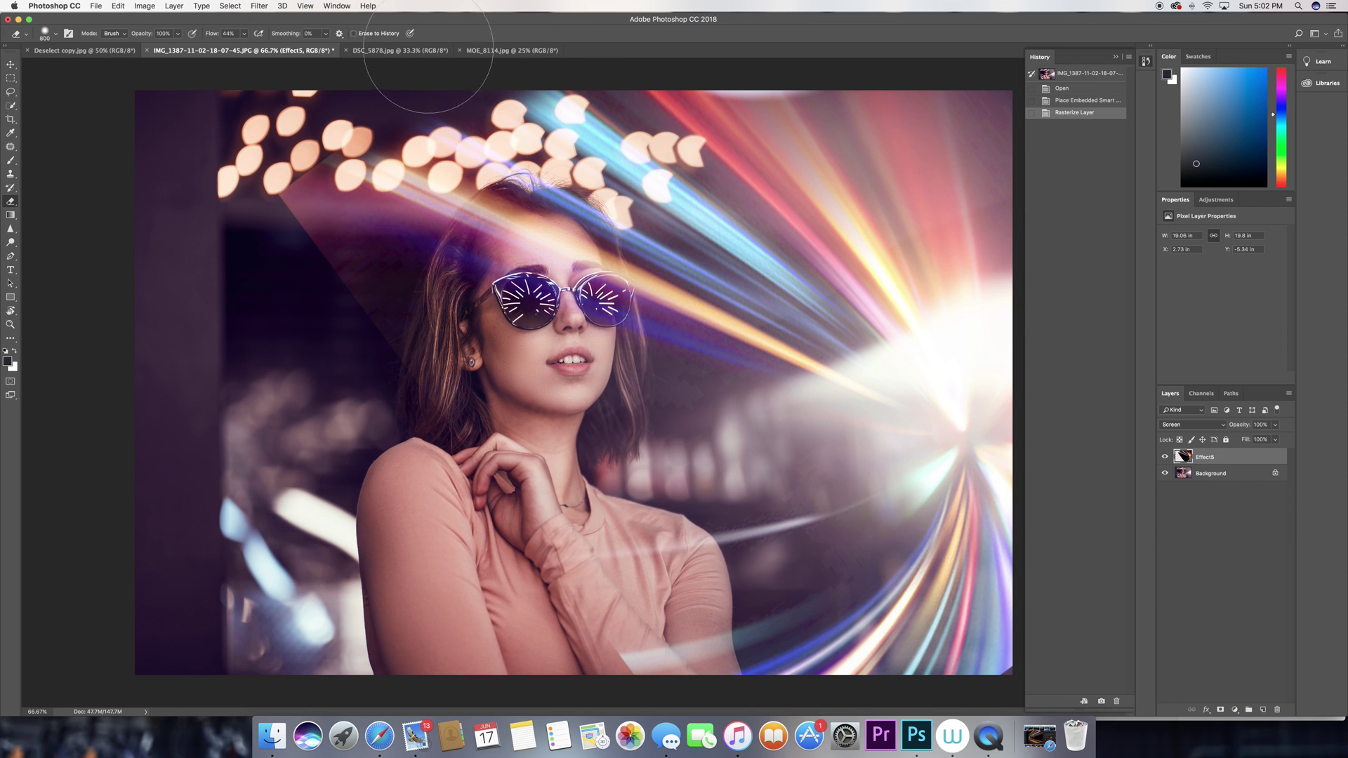
mouse_move(303, 175)
left_mouse_down()
mouse_move(343, 349)
mouse_move(285, 314)
mouse_move(295, 191)
mouse_move(305, 374)
mouse_move(328, 419)
mouse_move(342, 316)
mouse_move(364, 383)
mouse_move(439, 467)
left_mouse_up()
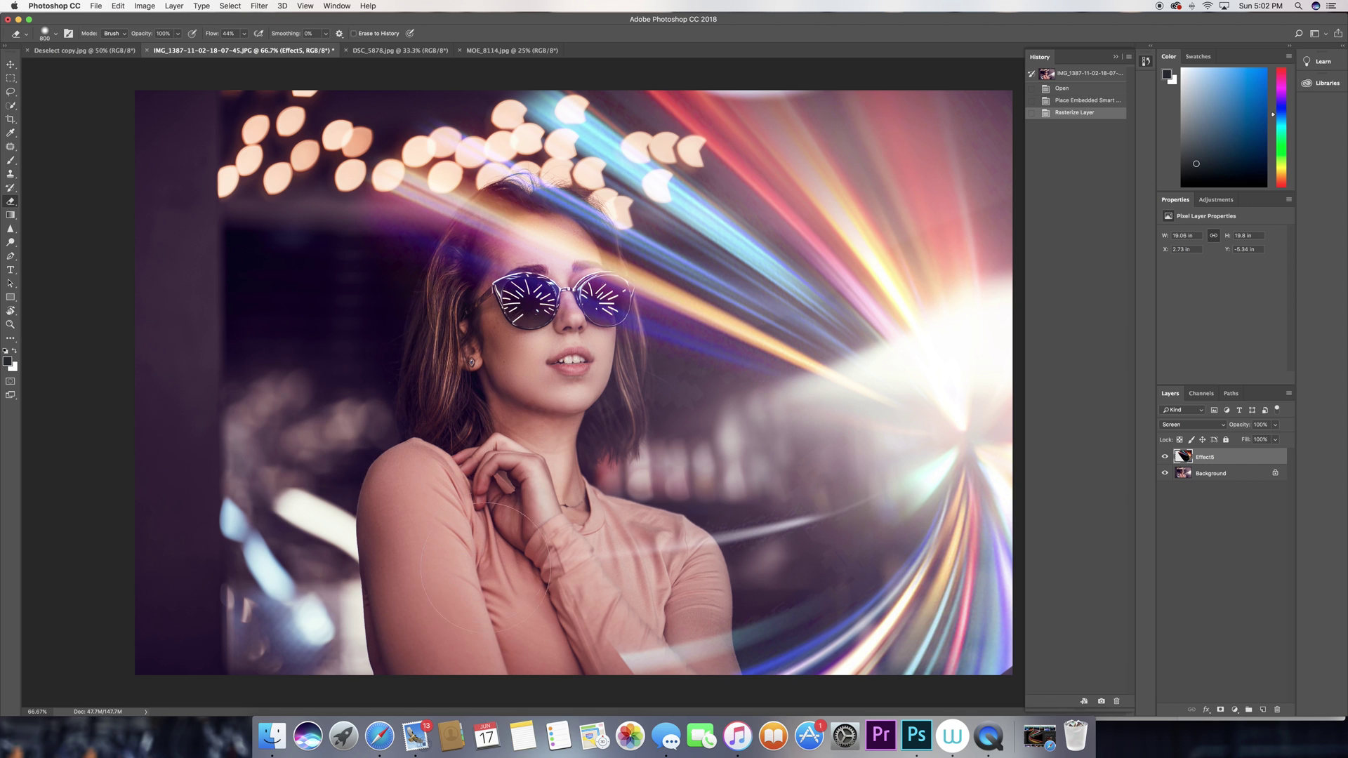
left_click_drag(603, 656, 660, 656)
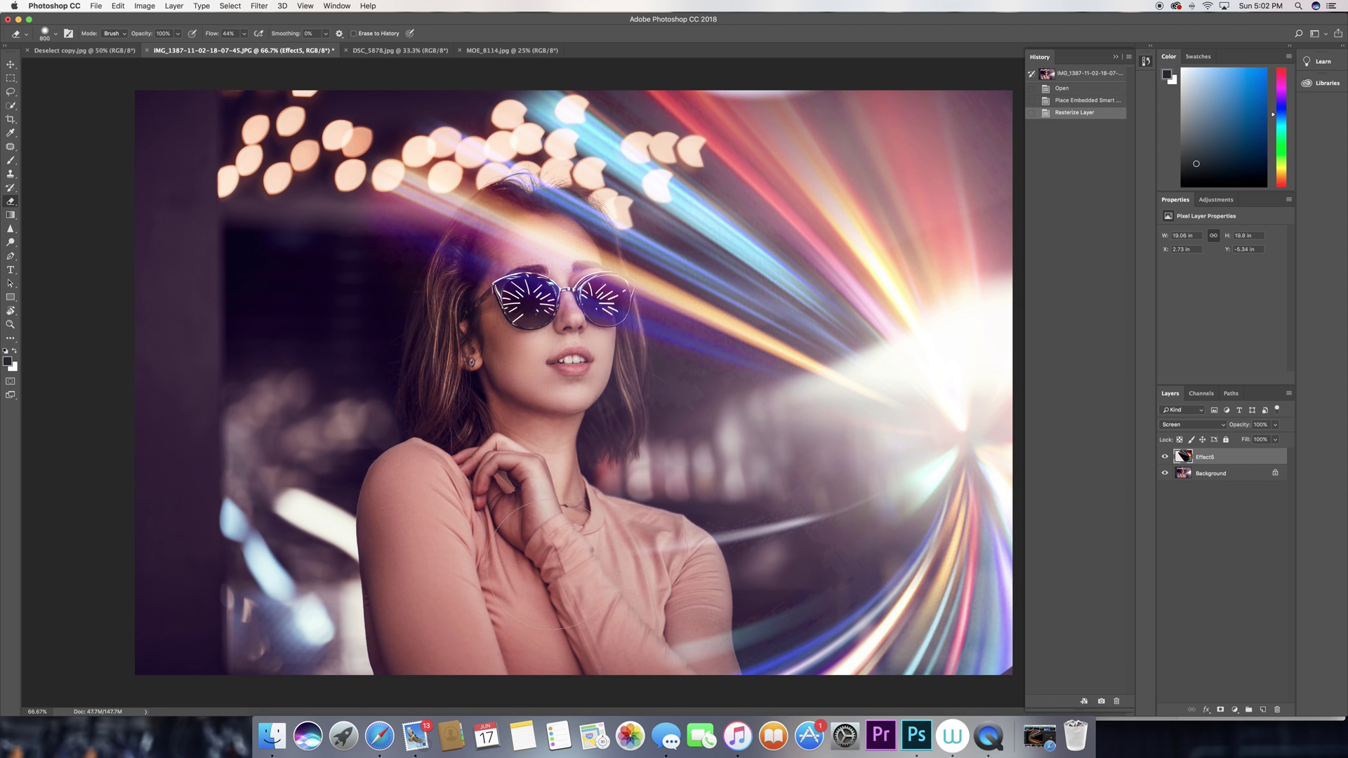
left_click_drag(614, 618, 652, 666)
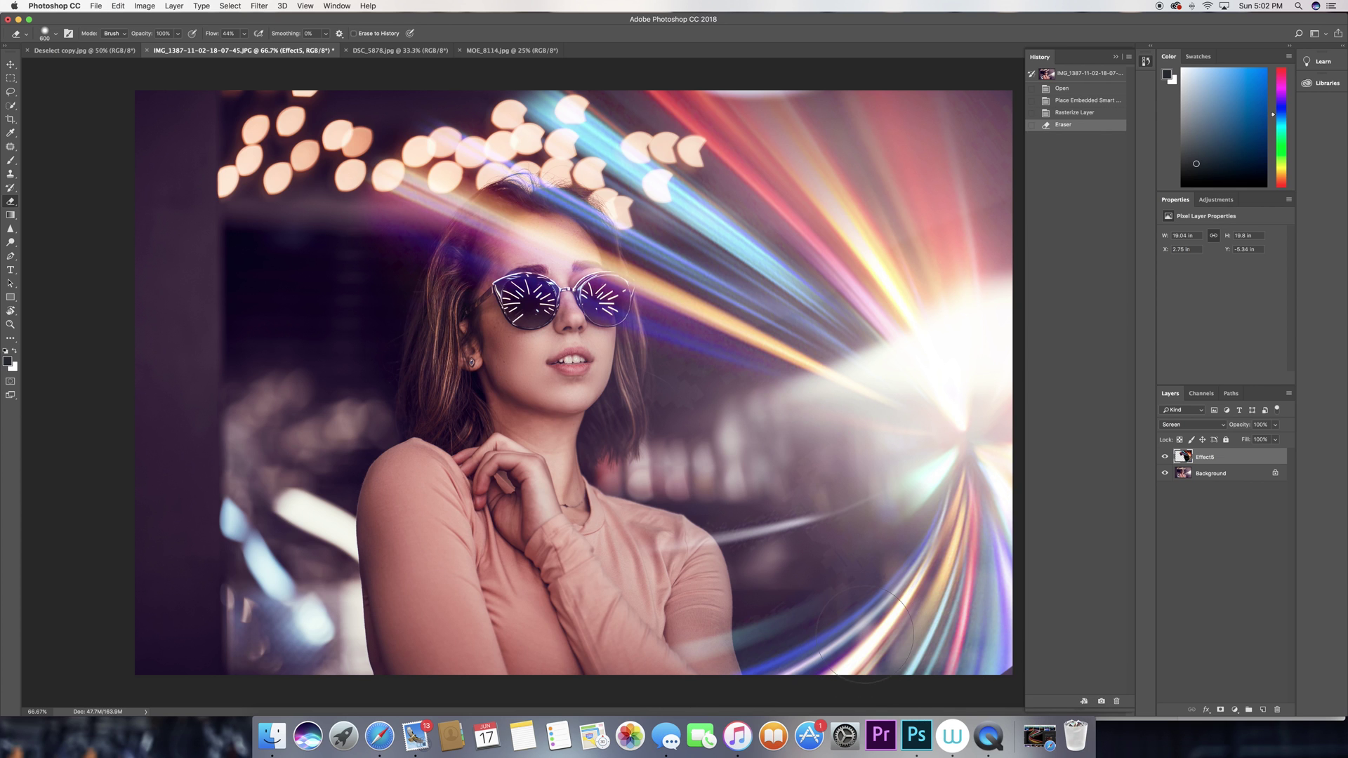
mouse_move(701, 660)
left_mouse_down()
mouse_move(1101, 662)
mouse_move(906, 677)
mouse_move(1065, 670)
mouse_move(1007, 685)
mouse_move(674, 650)
left_mouse_up()
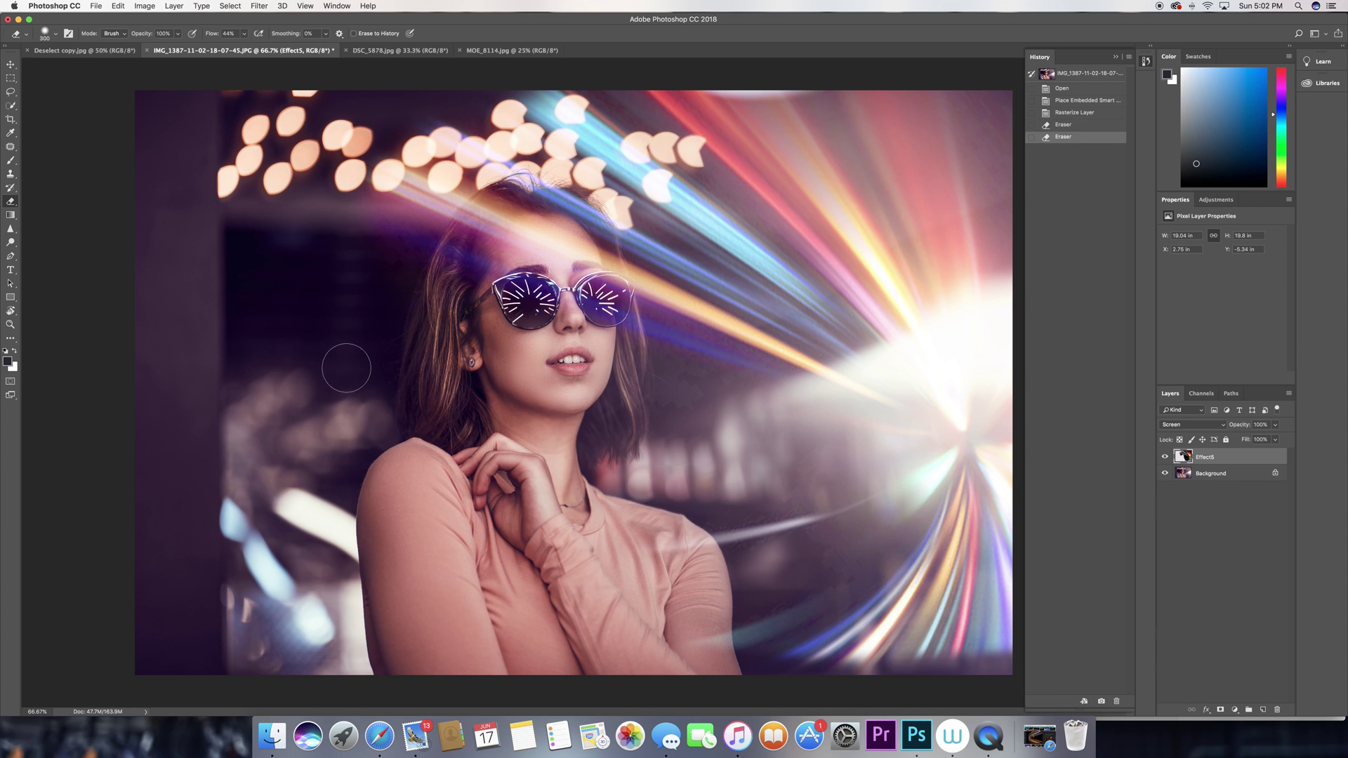
- Erase the streaks over her head and hair at 28%, then 100% eraser strength
left_click_drag(138, 34, 116, 34)
key("bracketright")
key("bracketright")
key("bracketright")
key("bracketright")
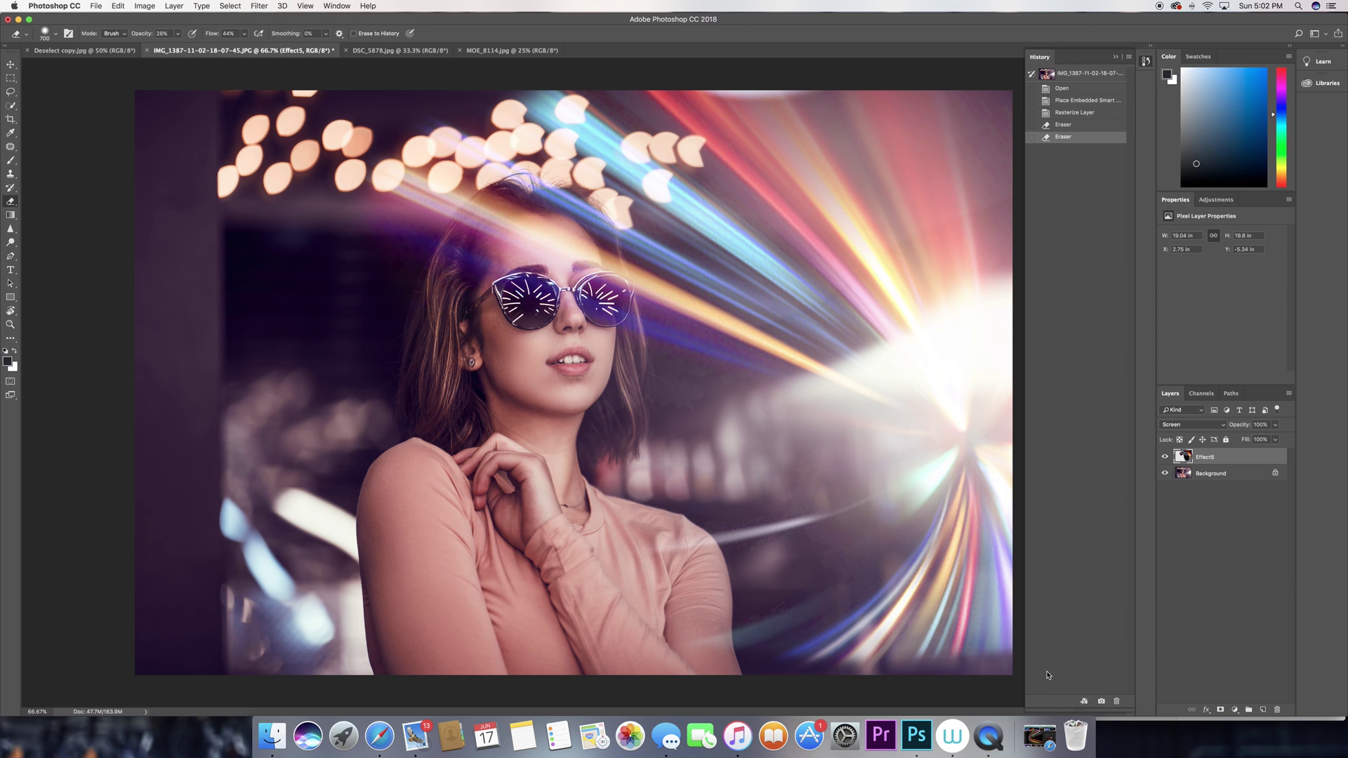
left_click_drag(917, 683, 597, 538)
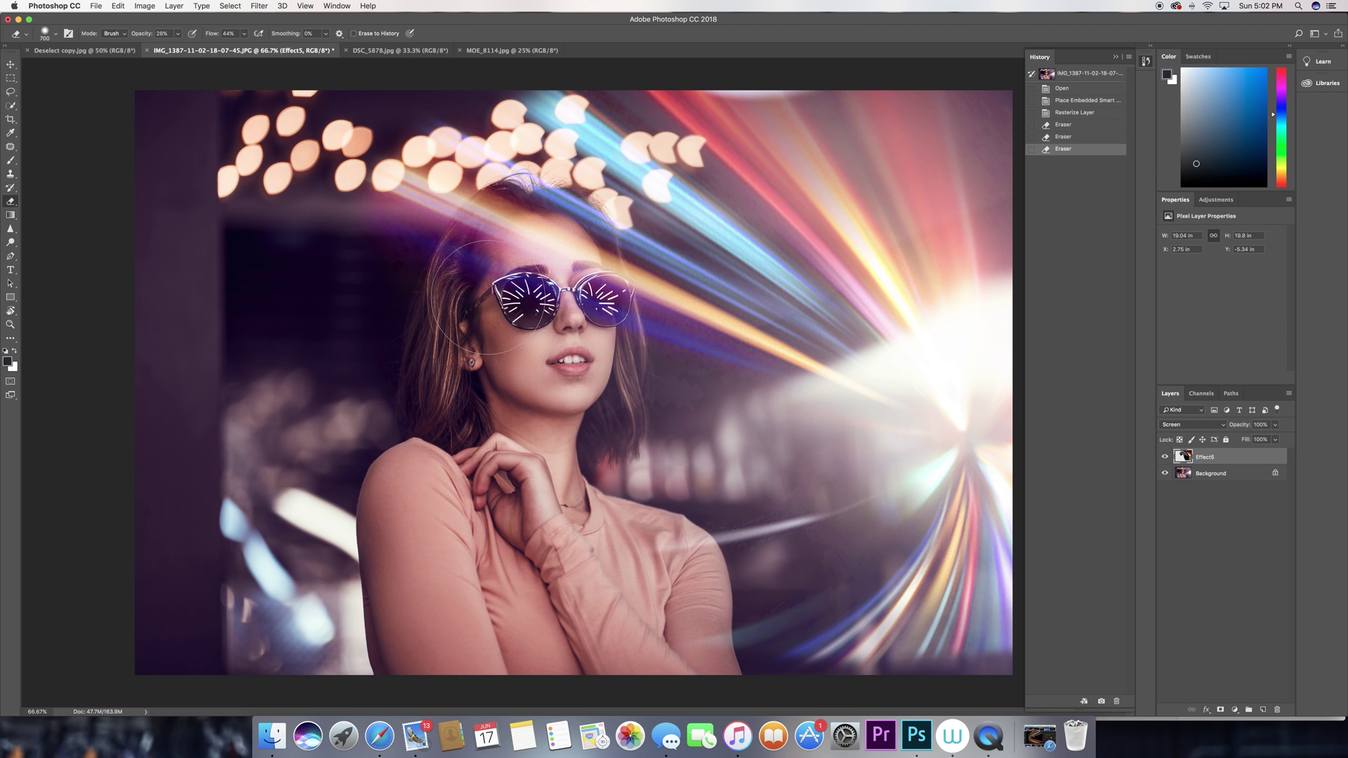
mouse_move(426, 187)
left_mouse_down()
mouse_move(457, 260)
mouse_move(611, 260)
left_mouse_up()
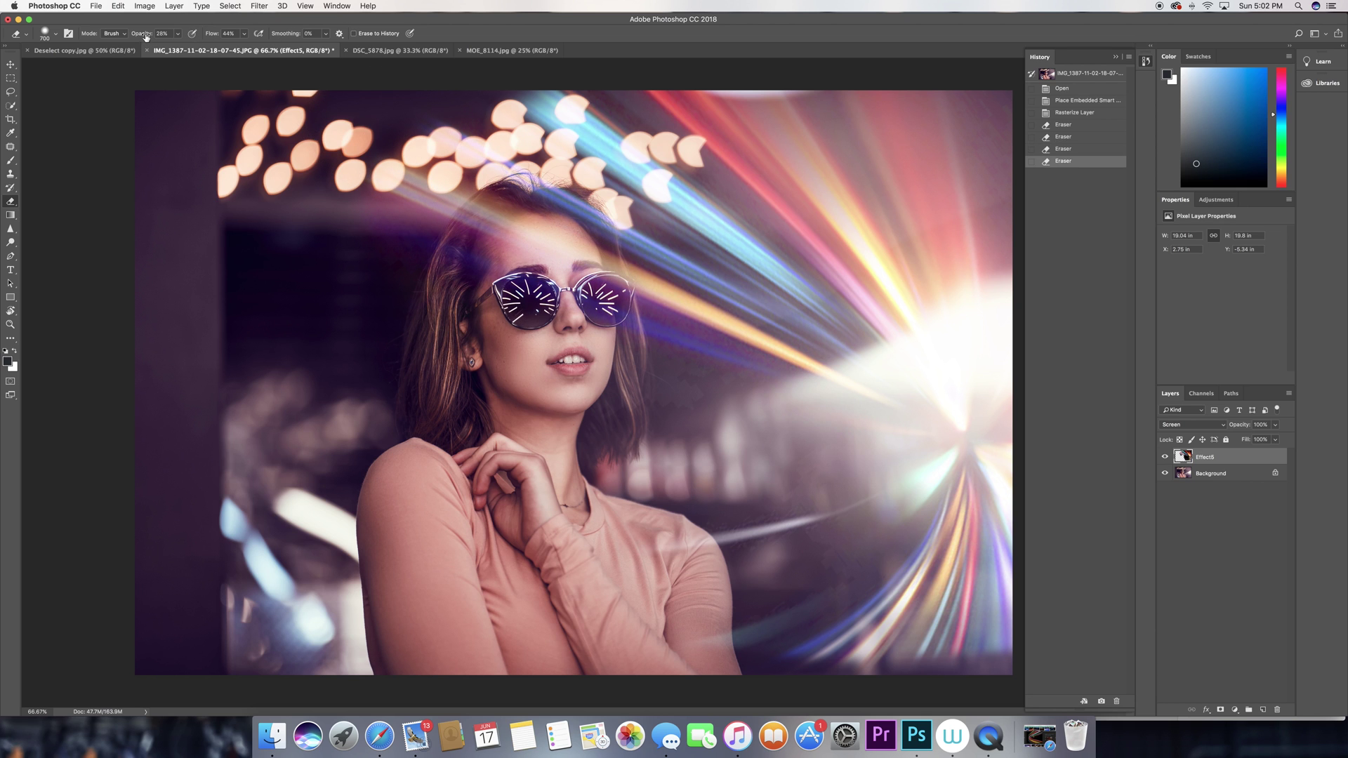
left_click_drag(145, 36, 245, 43)
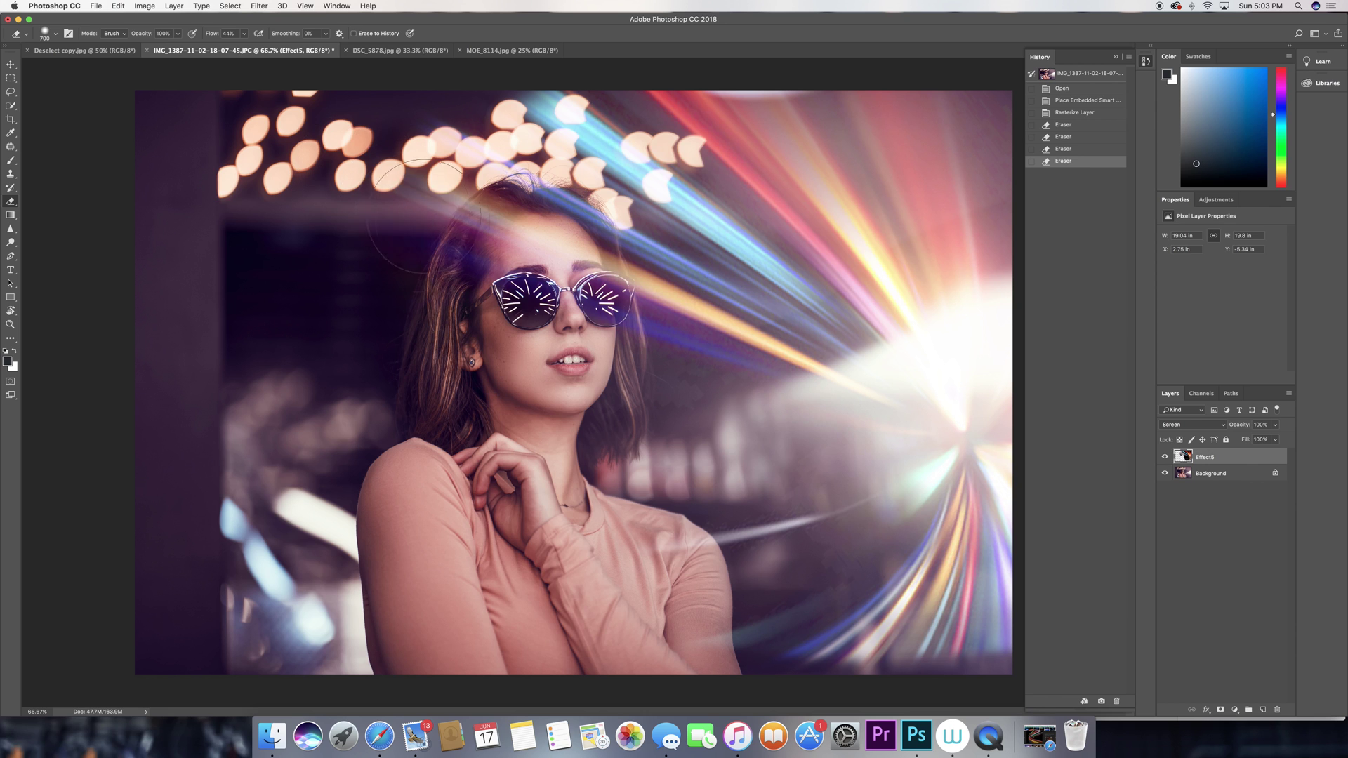
mouse_move(427, 210)
left_mouse_down()
mouse_move(562, 267)
mouse_move(583, 303)
mouse_move(560, 310)
mouse_move(534, 210)
mouse_move(491, 207)
mouse_move(554, 204)
mouse_move(449, 186)
mouse_move(534, 262)
mouse_move(470, 264)
left_mouse_up()
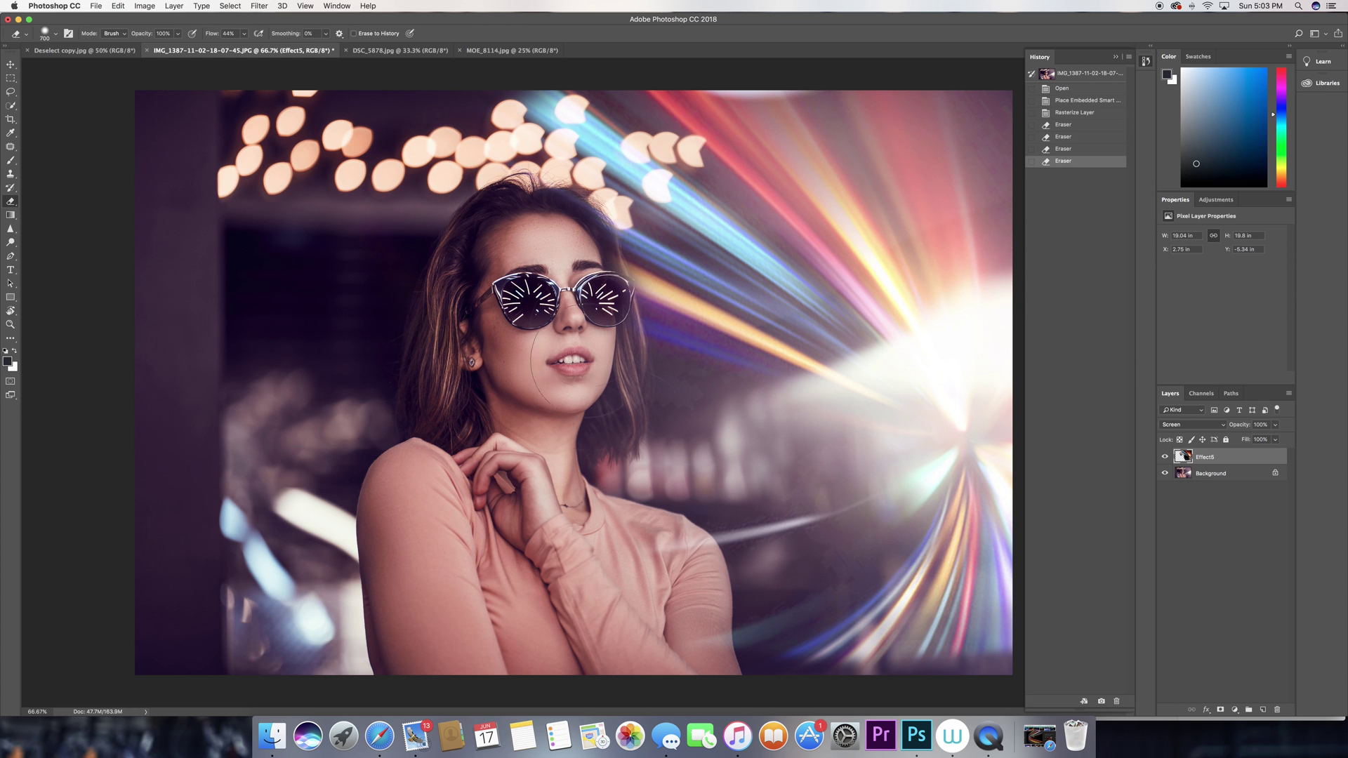
- Erase streaks near her chin, drop Effect5 opacity to 56%, and clear the bottom-right corner
left_click_drag(583, 386, 583, 386)
key("bracketleft")
key("bracketleft")
key("bracketleft")
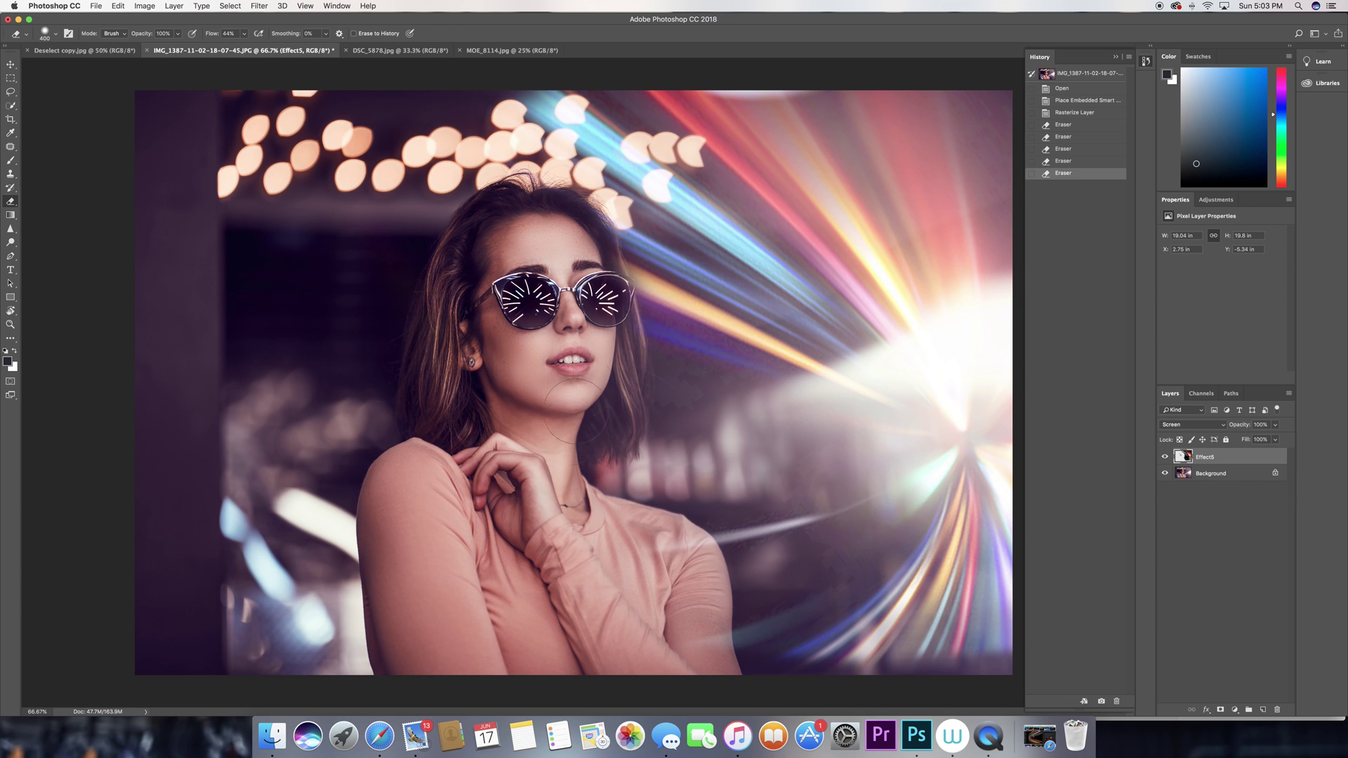
left_click(563, 235)
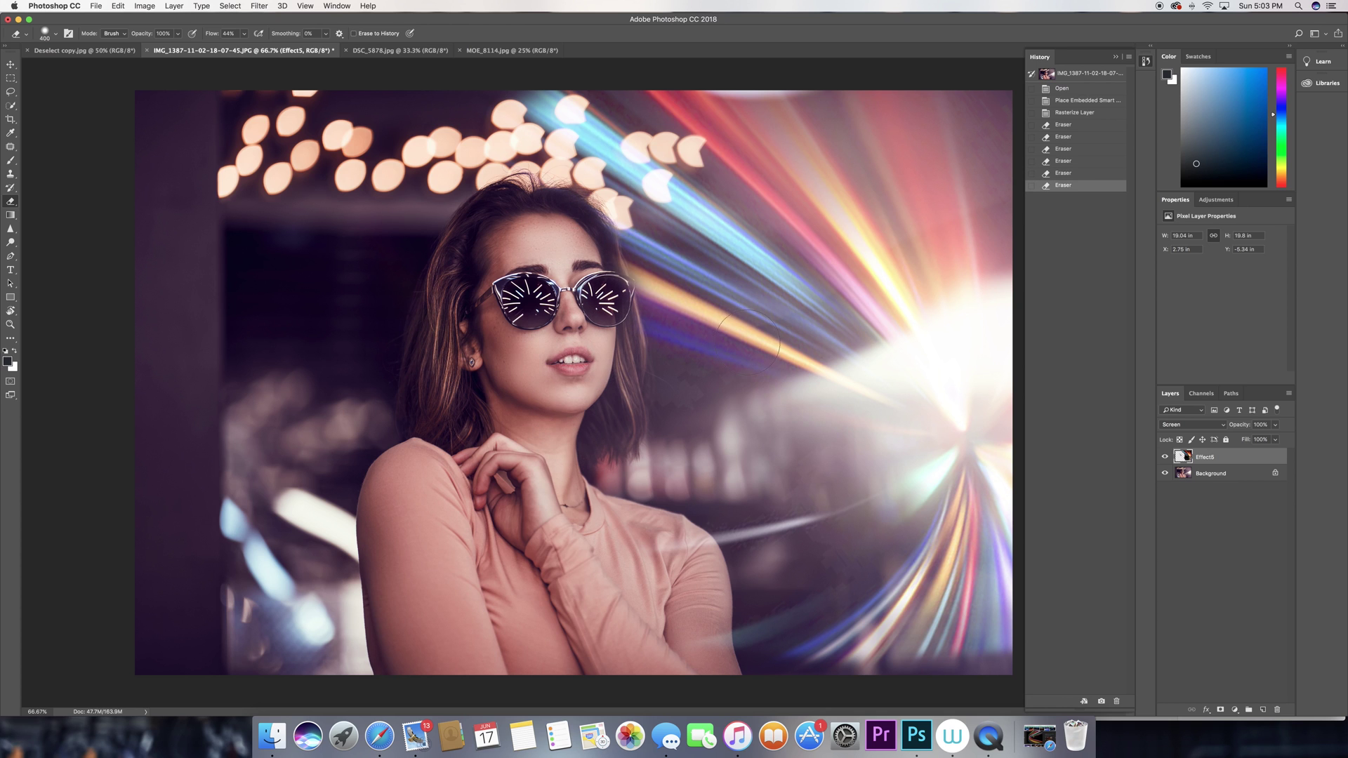
left_click_drag(1241, 429, 1217, 430)
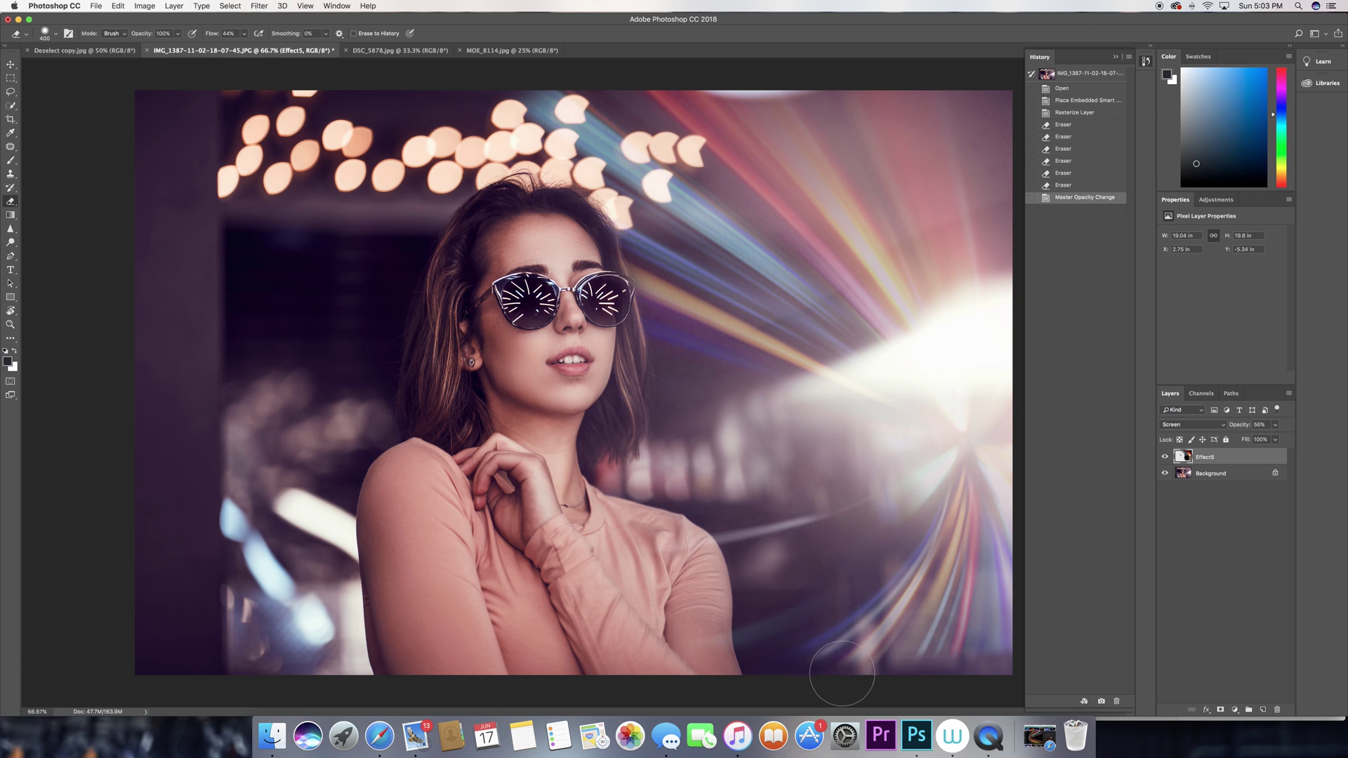
left_click_drag(947, 650, 1067, 653)
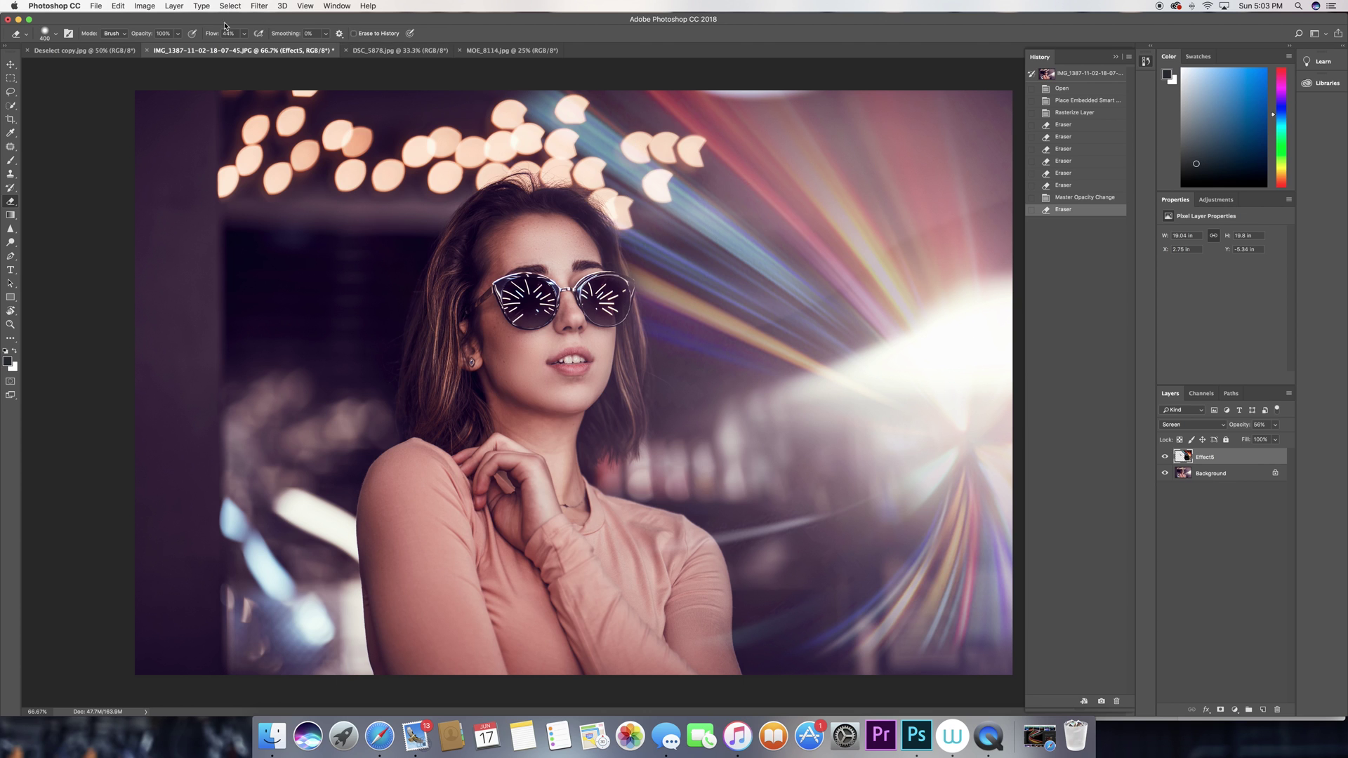
- Place Effect4.jpg into the DSC_5878.jpg street photo and set its blend mode to Screen
left_click(397, 53)
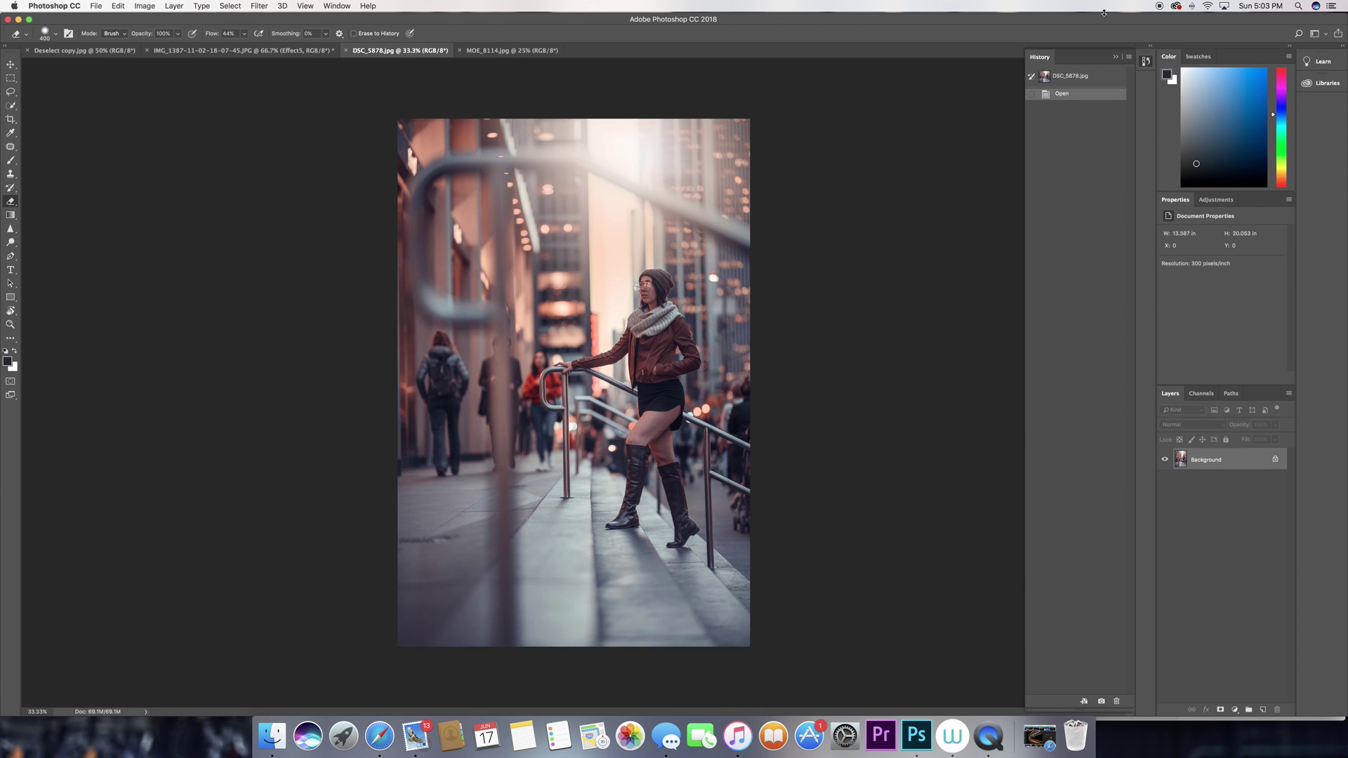
left_click_drag(1104, 12, 955, 13)
left_click_drag(1266, 126, 436, 484)
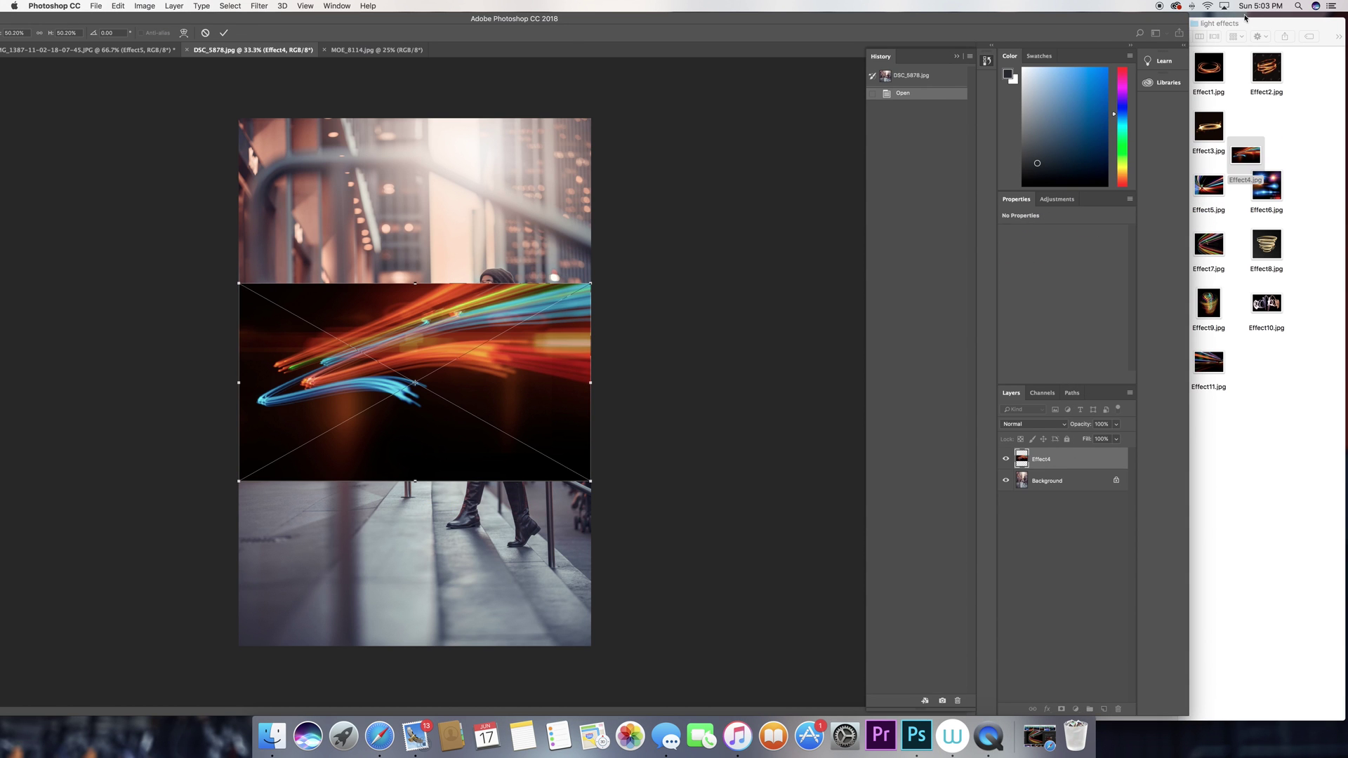
left_click(1193, 33)
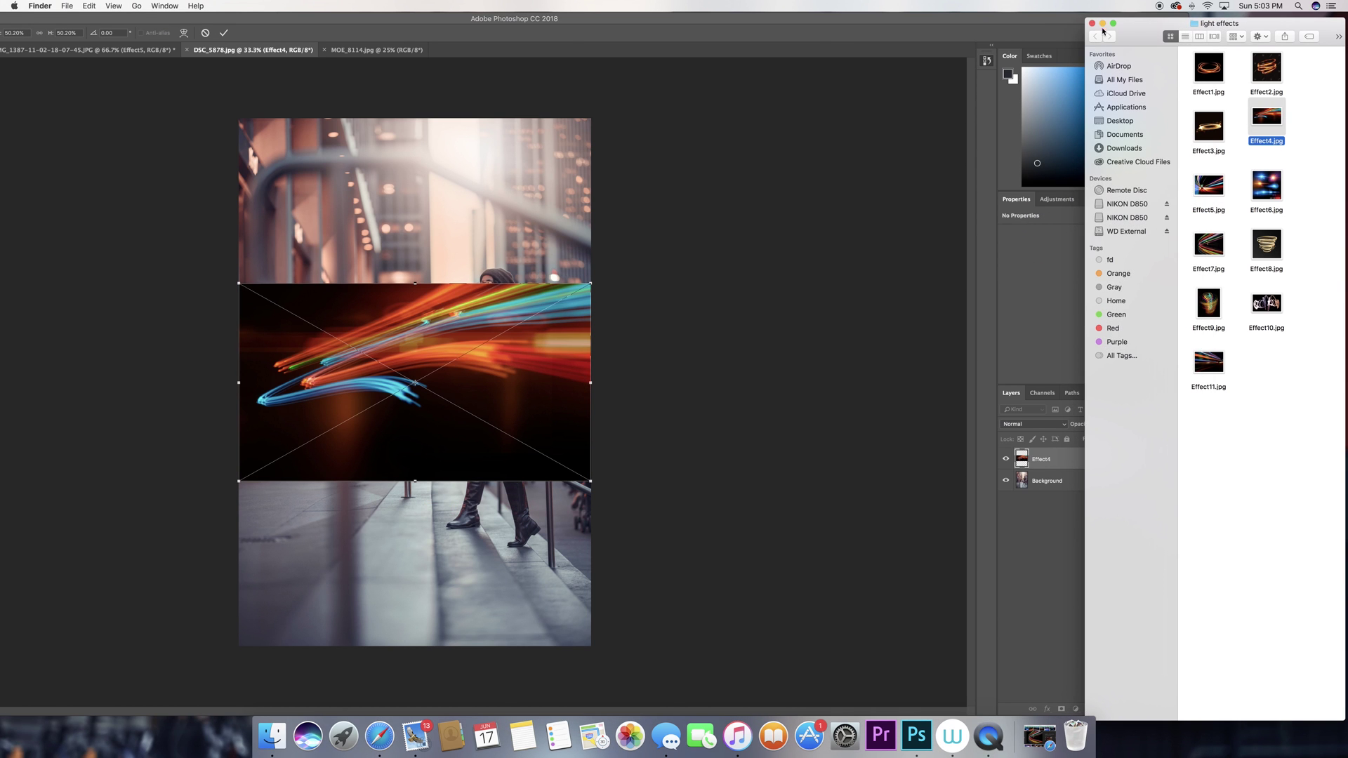
left_click(1013, 34)
left_click(1031, 424)
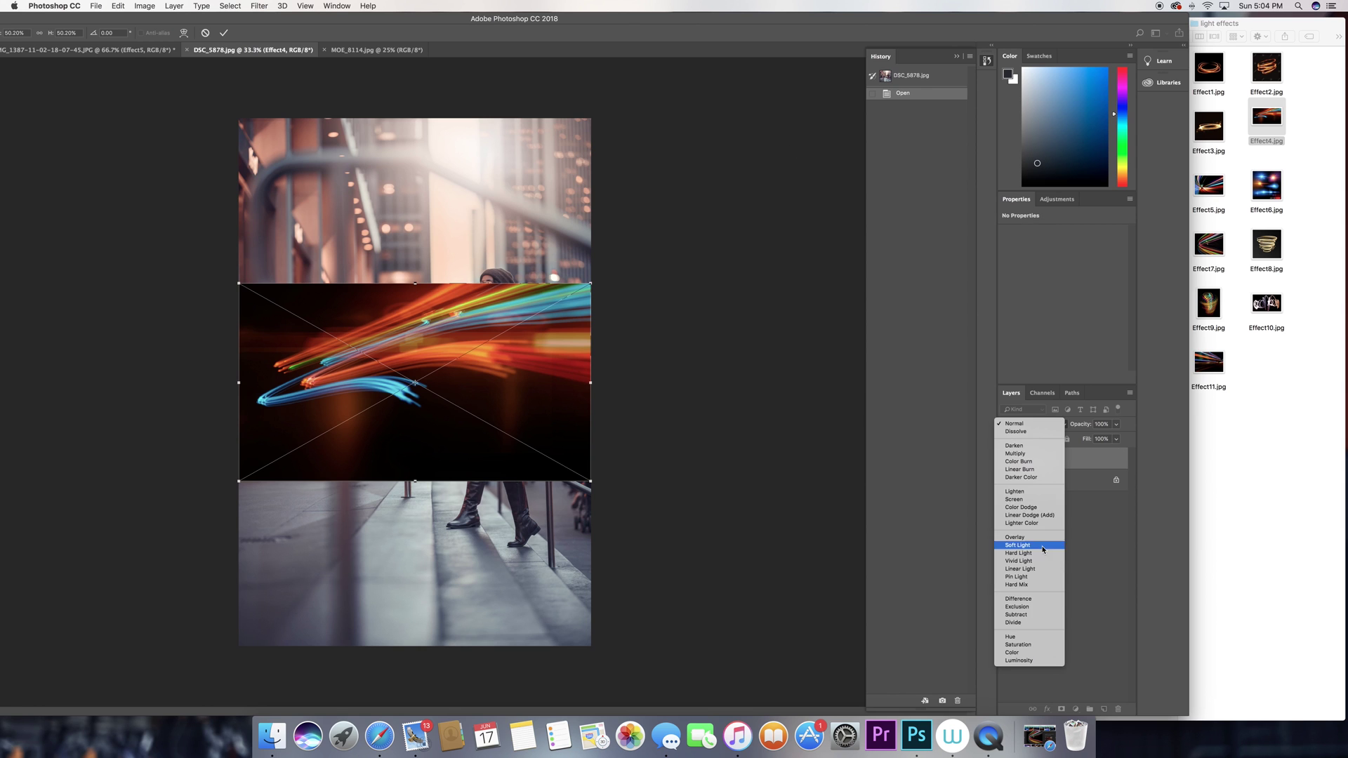
key("Escape")
key("shift+alt+s")
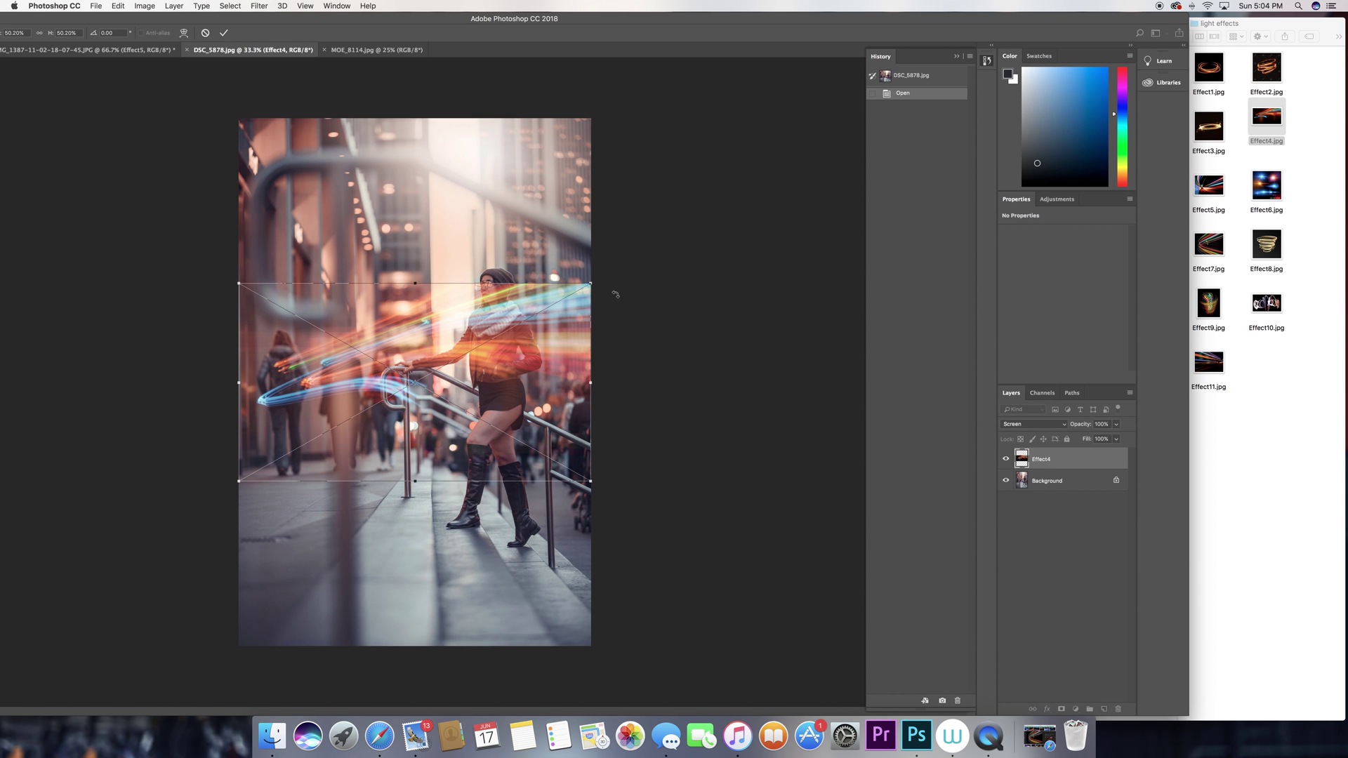
- Rotate, move and stretch the Effect4 streaks across the woman, then commit the transform
mouse_move(615, 294)
left_mouse_down()
mouse_move(520, 197)
mouse_move(354, 149)
mouse_move(348, 201)
mouse_move(308, 239)
mouse_move(291, 298)
left_mouse_up()
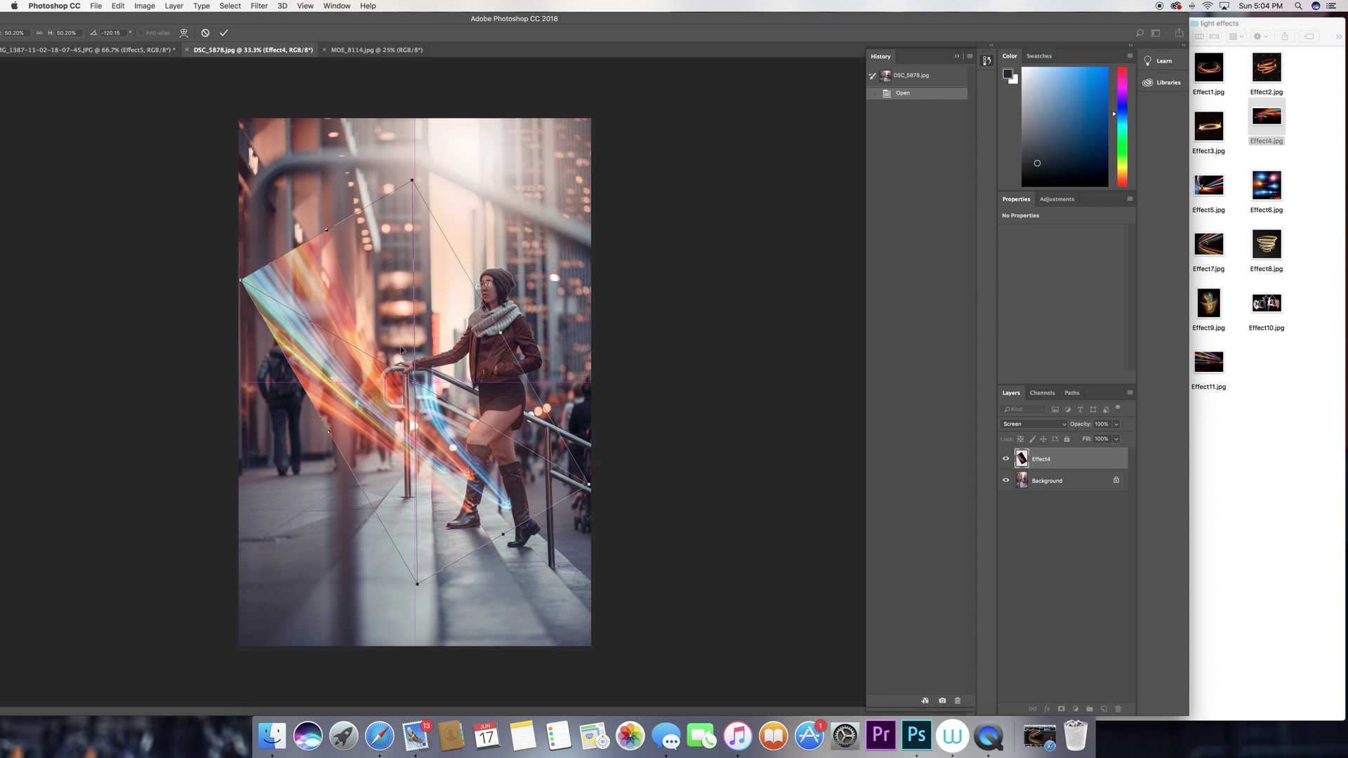
left_click_drag(401, 349, 426, 440)
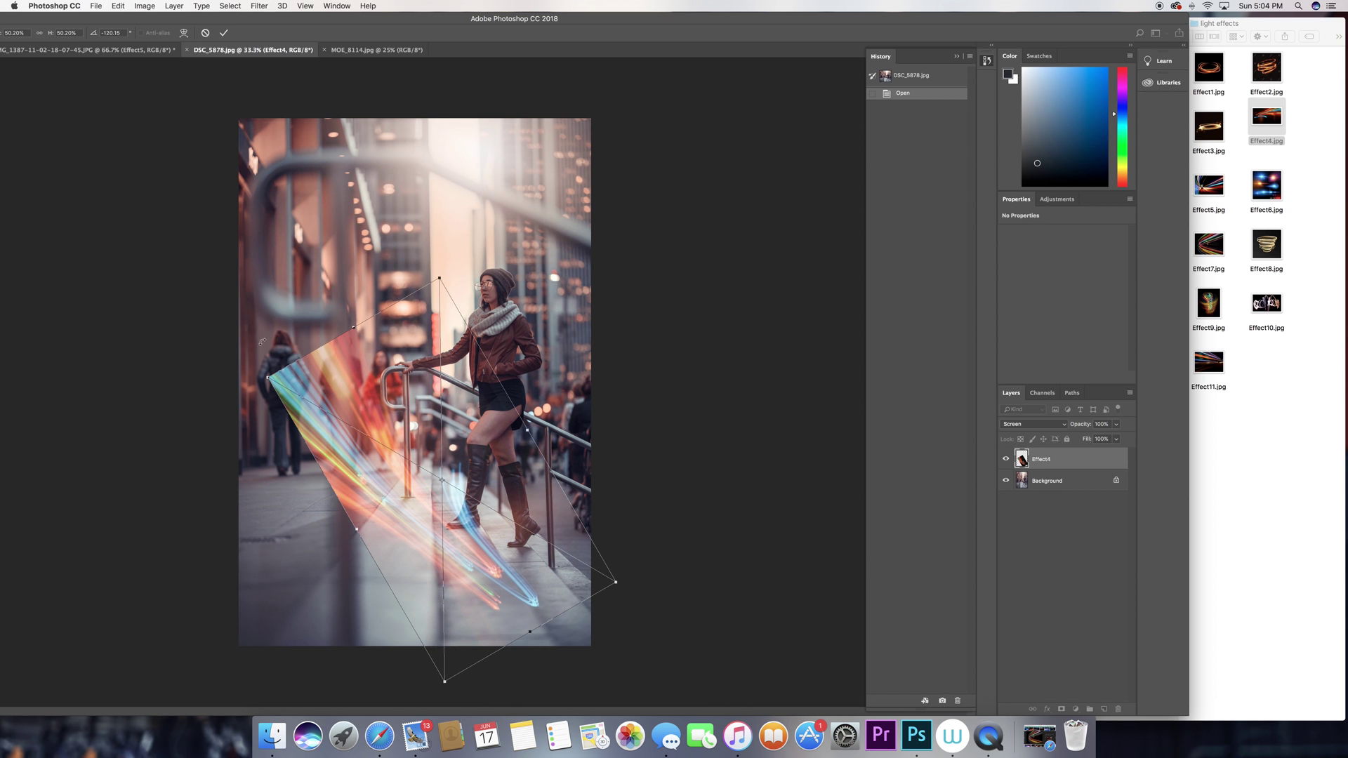
left_click_drag(262, 342, 228, 451)
left_click_drag(437, 440, 471, 299)
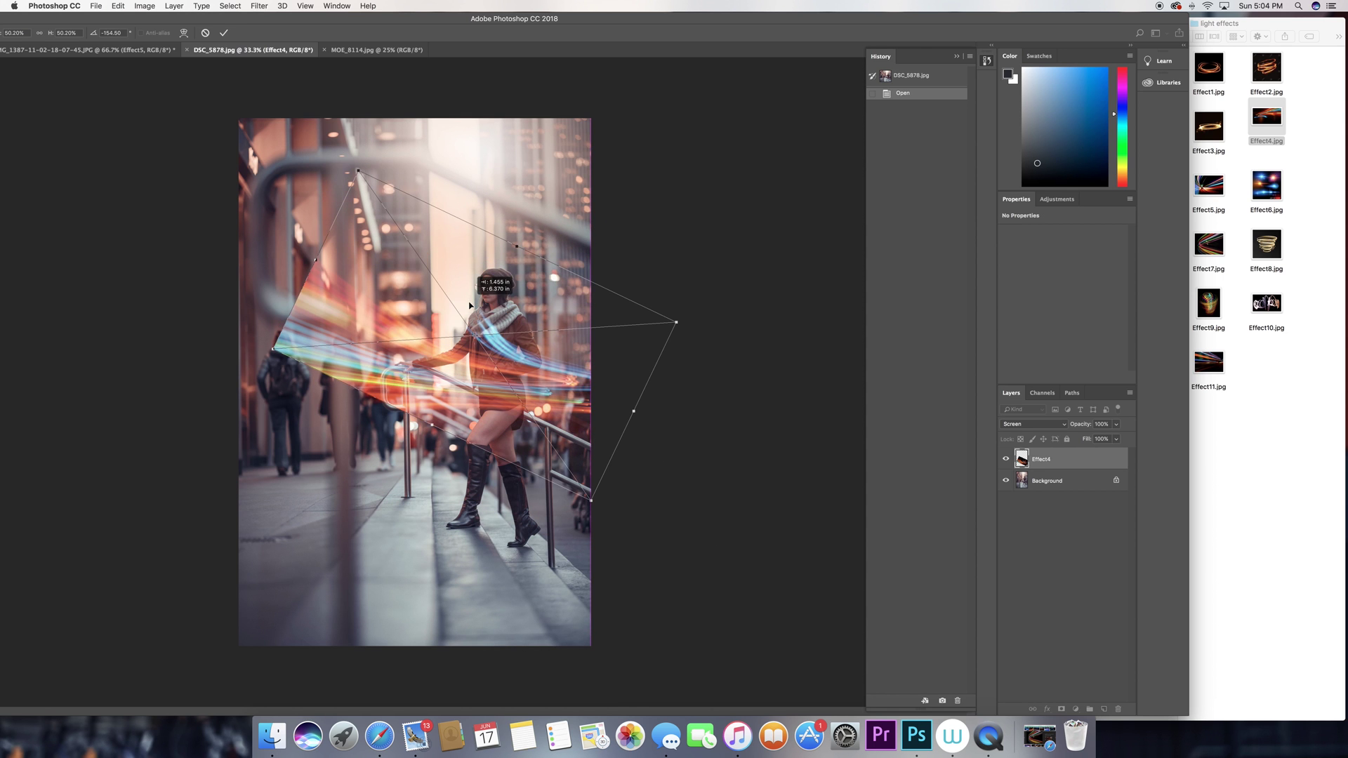
left_click_drag(429, 426, 400, 511)
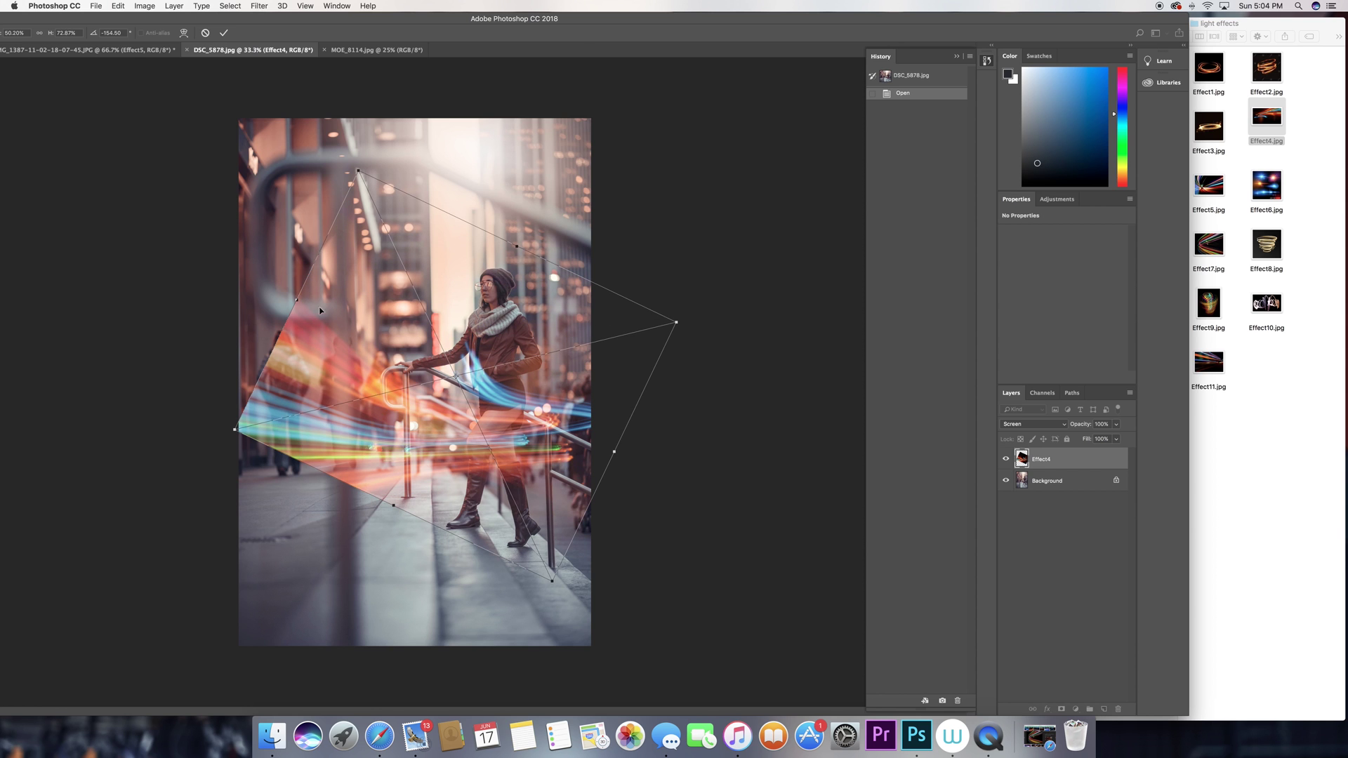
left_click_drag(296, 298, 204, 256)
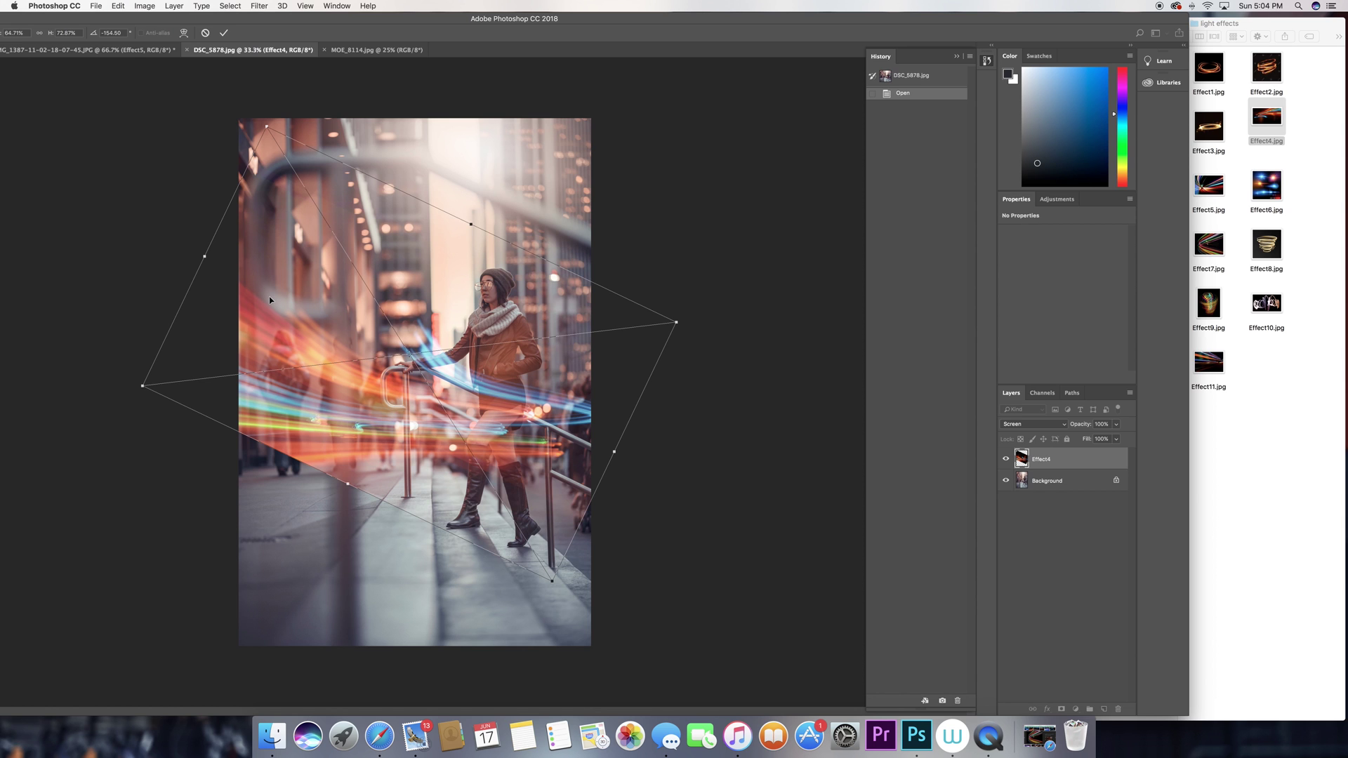
mouse_move(315, 302)
left_mouse_down()
mouse_move(274, 297)
mouse_move(300, 294)
left_mouse_up()
left_click_drag(468, 219, 472, 209)
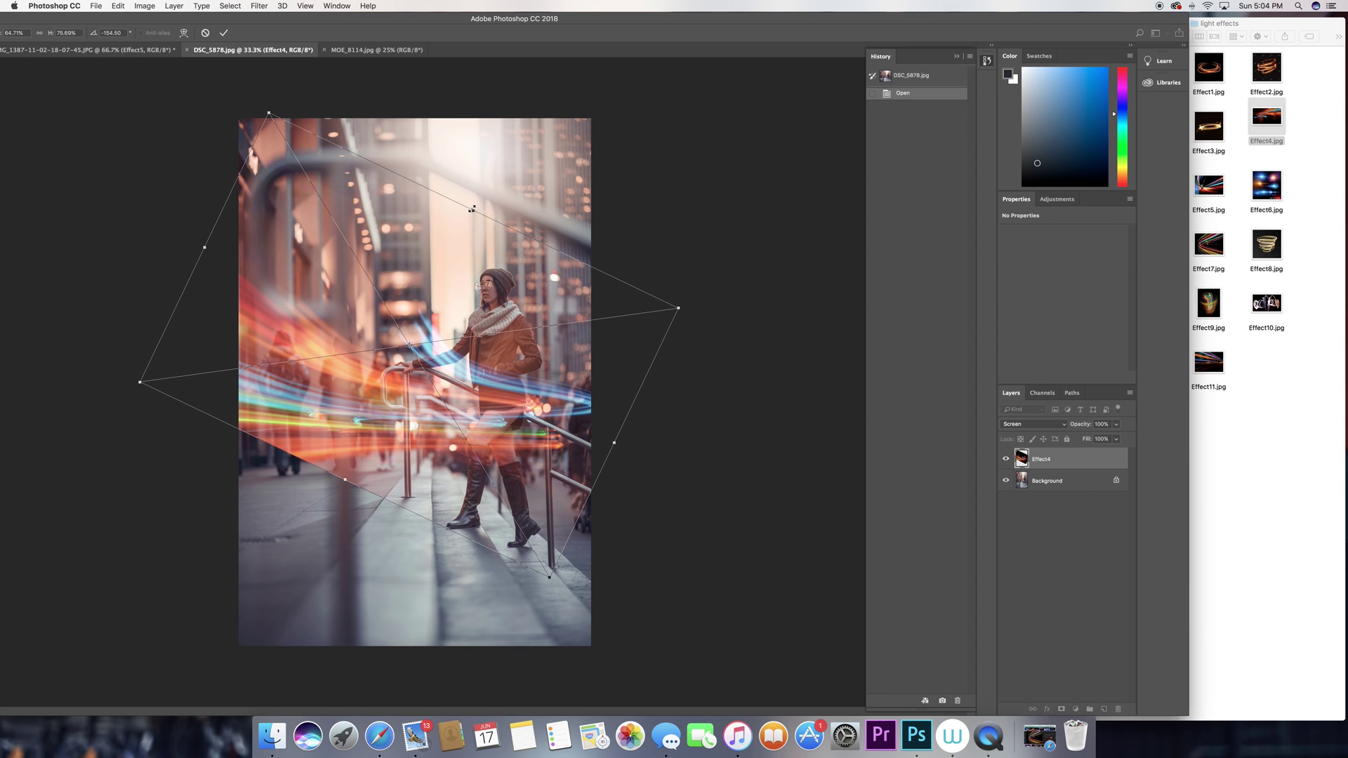
key("Return")
- Rasterize the Effect4 layer and erase its hard diagonal lower-left edge with a larger eraser
key("e")
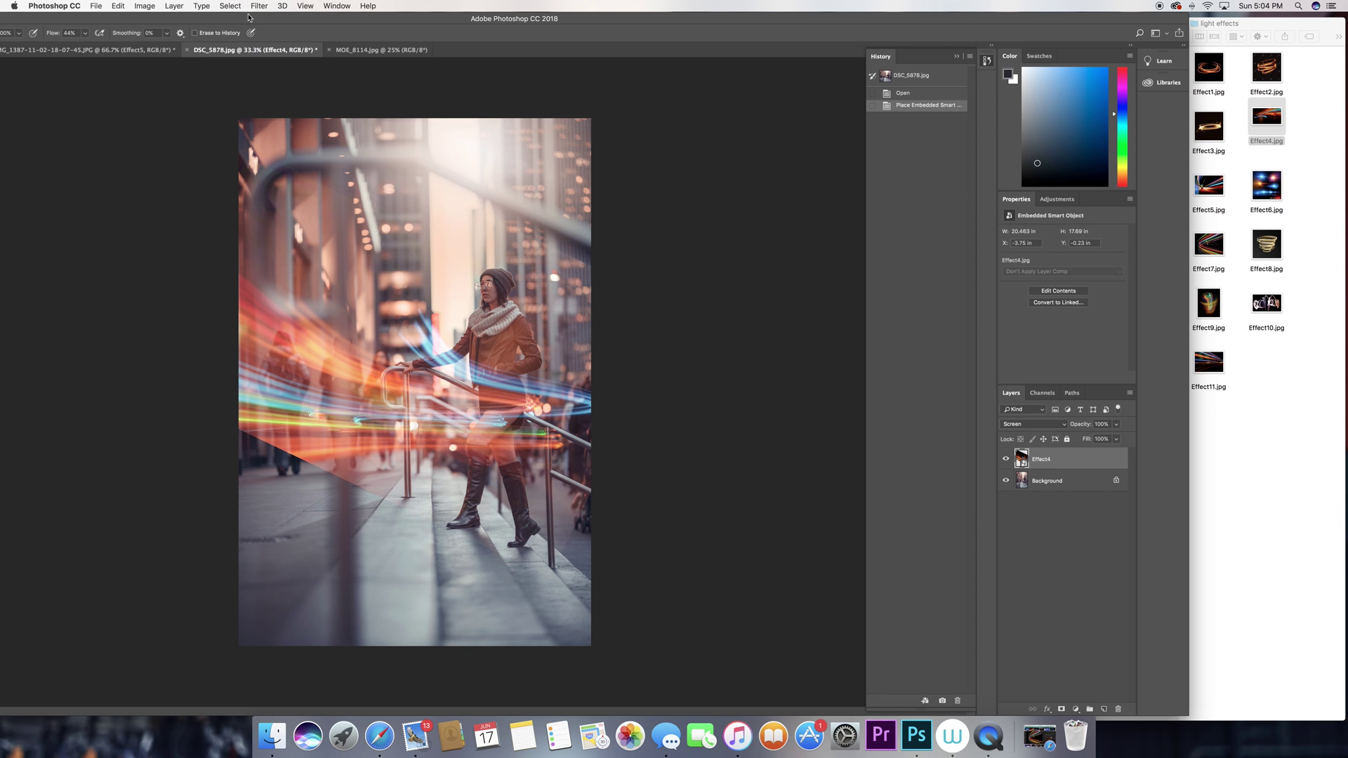
left_click_drag(249, 17, 408, 17)
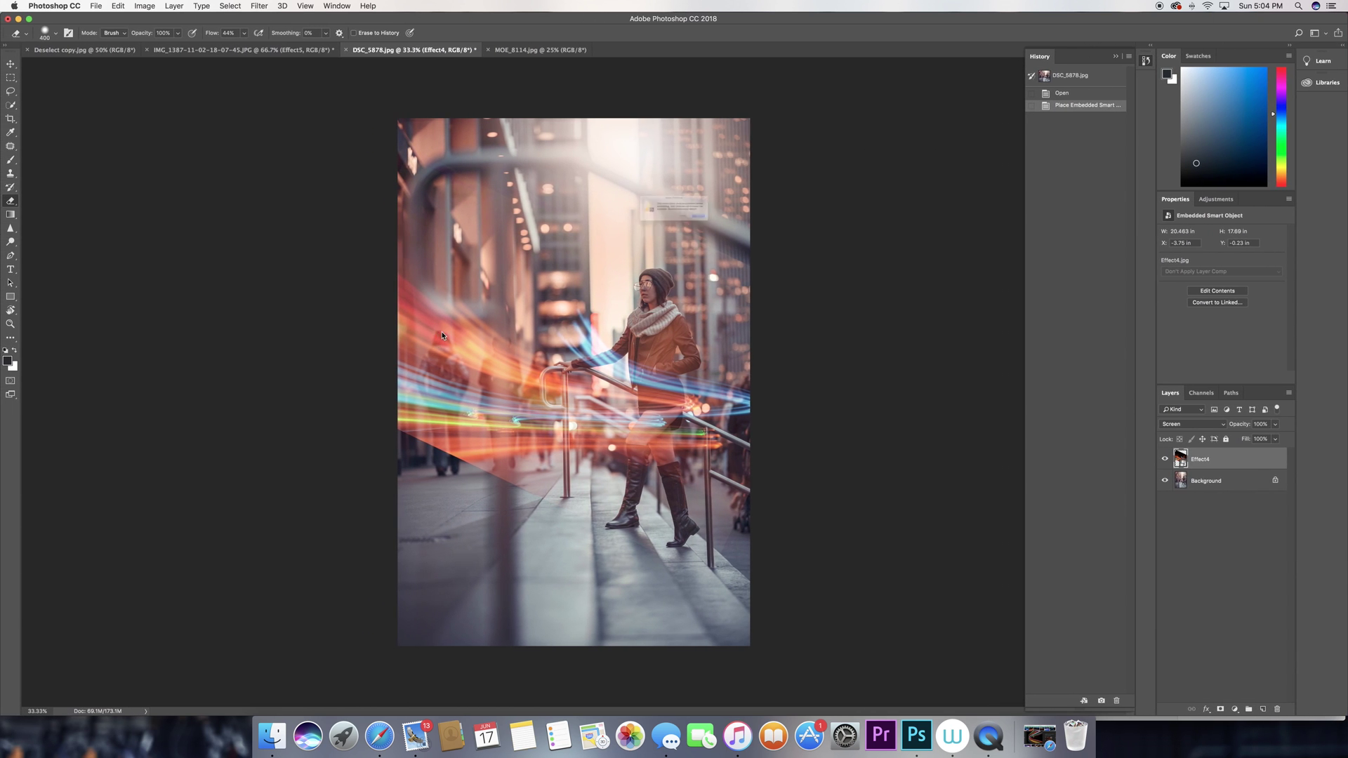
left_click(770, 237)
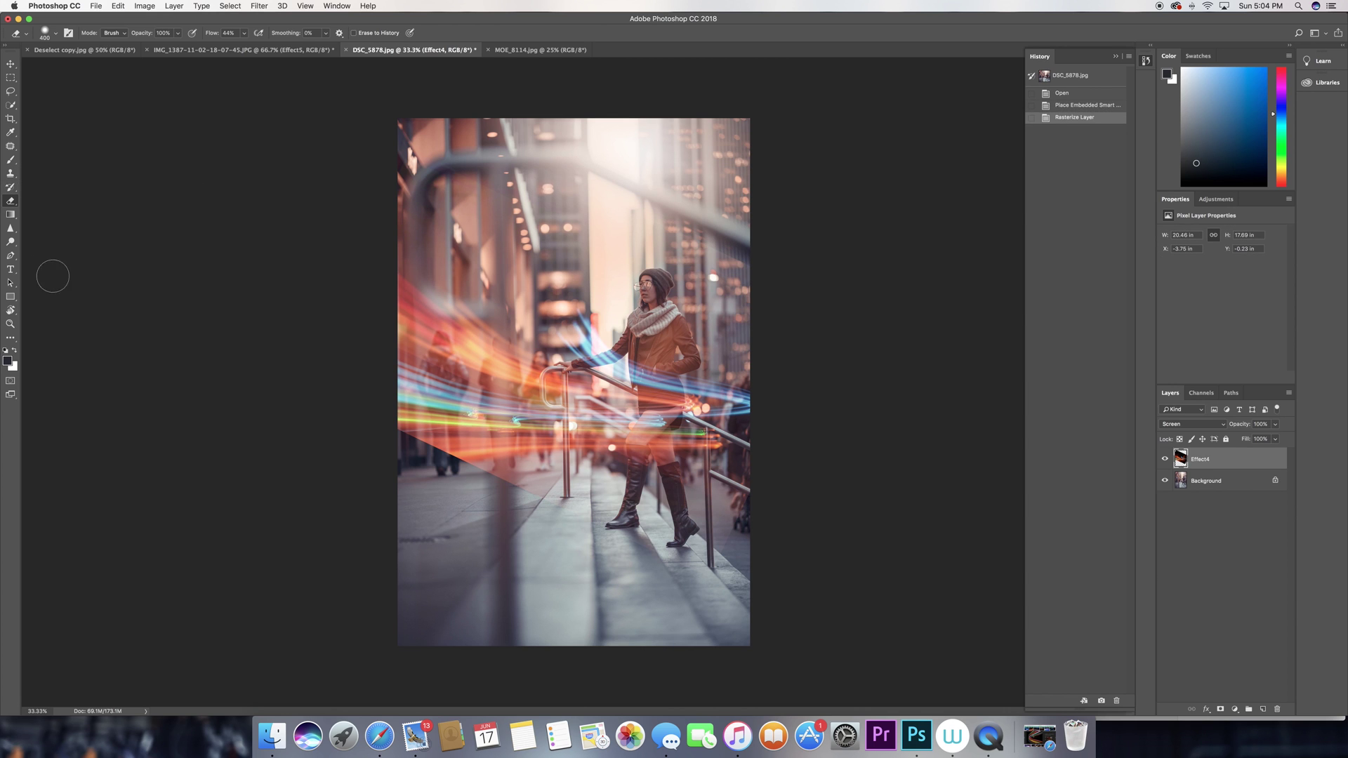
key("bracketright")
key("bracketright")
key("bracketright")
key("bracketright")
key("bracketright")
mouse_move(379, 435)
left_mouse_down()
mouse_move(495, 484)
mouse_move(435, 421)
left_mouse_up()
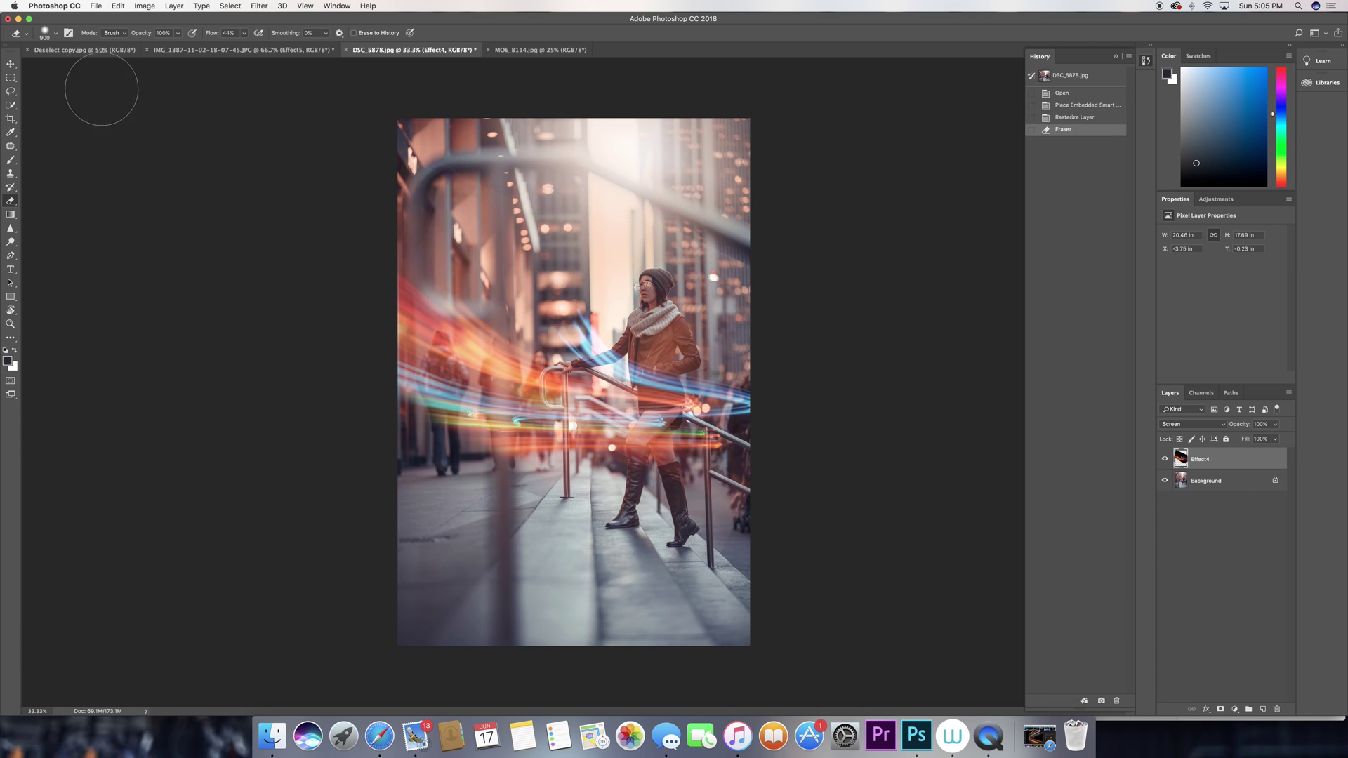
- Fade the upper glow at 27% flow and 53% opacity, then erase more at full opacity
left_click_drag(212, 33, 203, 35)
left_click(160, 33)
type("53")
mouse_move(417, 132)
left_mouse_down()
mouse_move(491, 171)
mouse_move(453, 144)
left_mouse_up()
mouse_move(510, 202)
left_mouse_down()
mouse_move(585, 242)
mouse_move(627, 197)
mouse_move(739, 240)
mouse_move(691, 184)
left_mouse_up()
key("0")
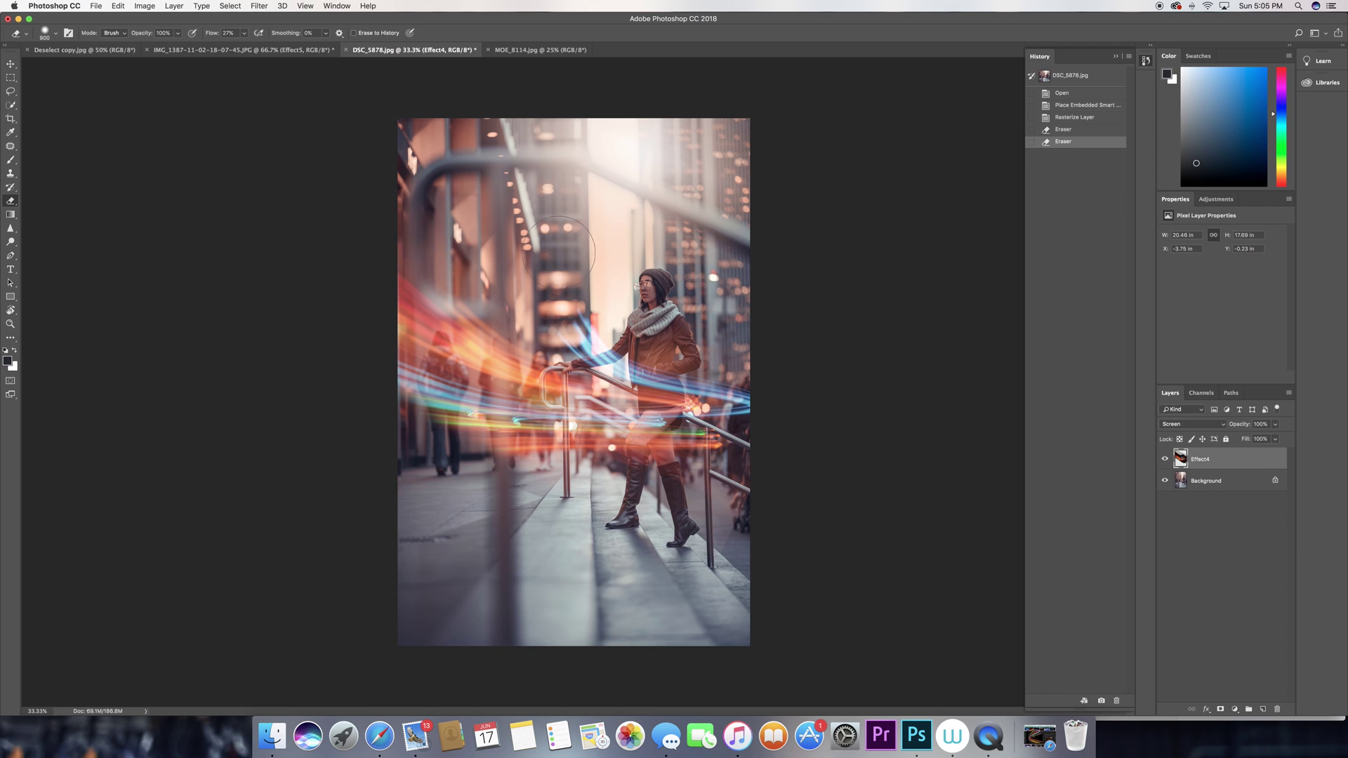
left_click(541, 167)
key("bracketright")
key("bracketright")
key("bracketright")
key("bracketright")
key("bracketright")
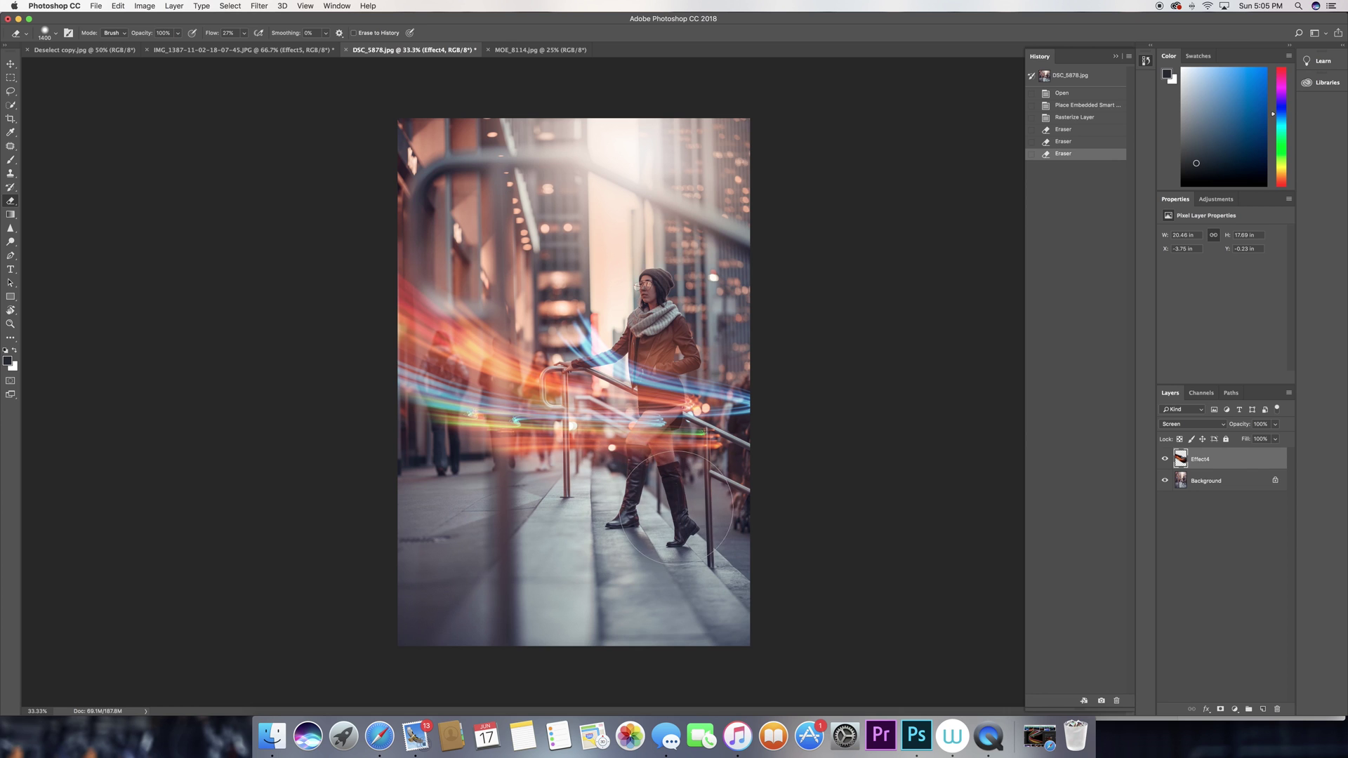
left_click(398, 484)
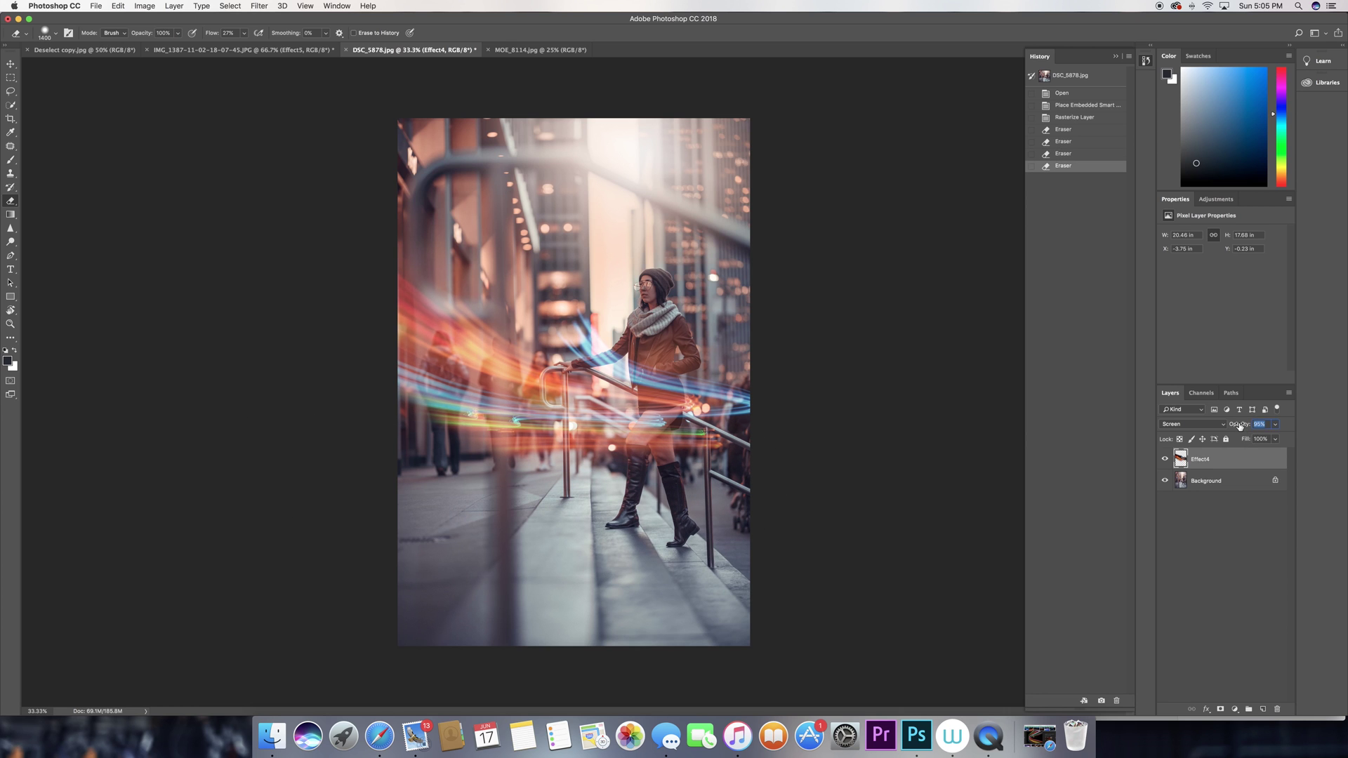
- Set Effect4 to 93% opacity and 78% fill, then lower saturation and shift its hue to teal
left_click_drag(1251, 441, 1240, 440)
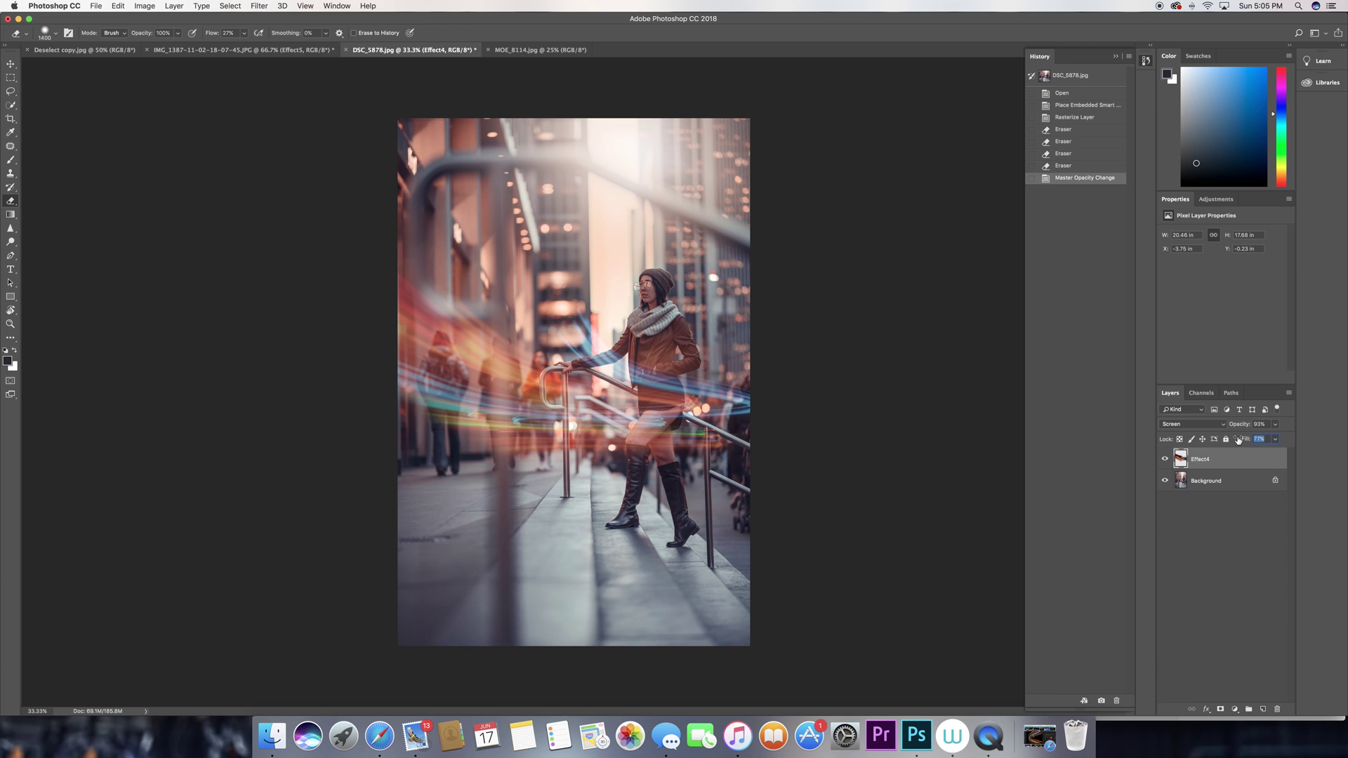
left_click_drag(1238, 440, 1240, 440)
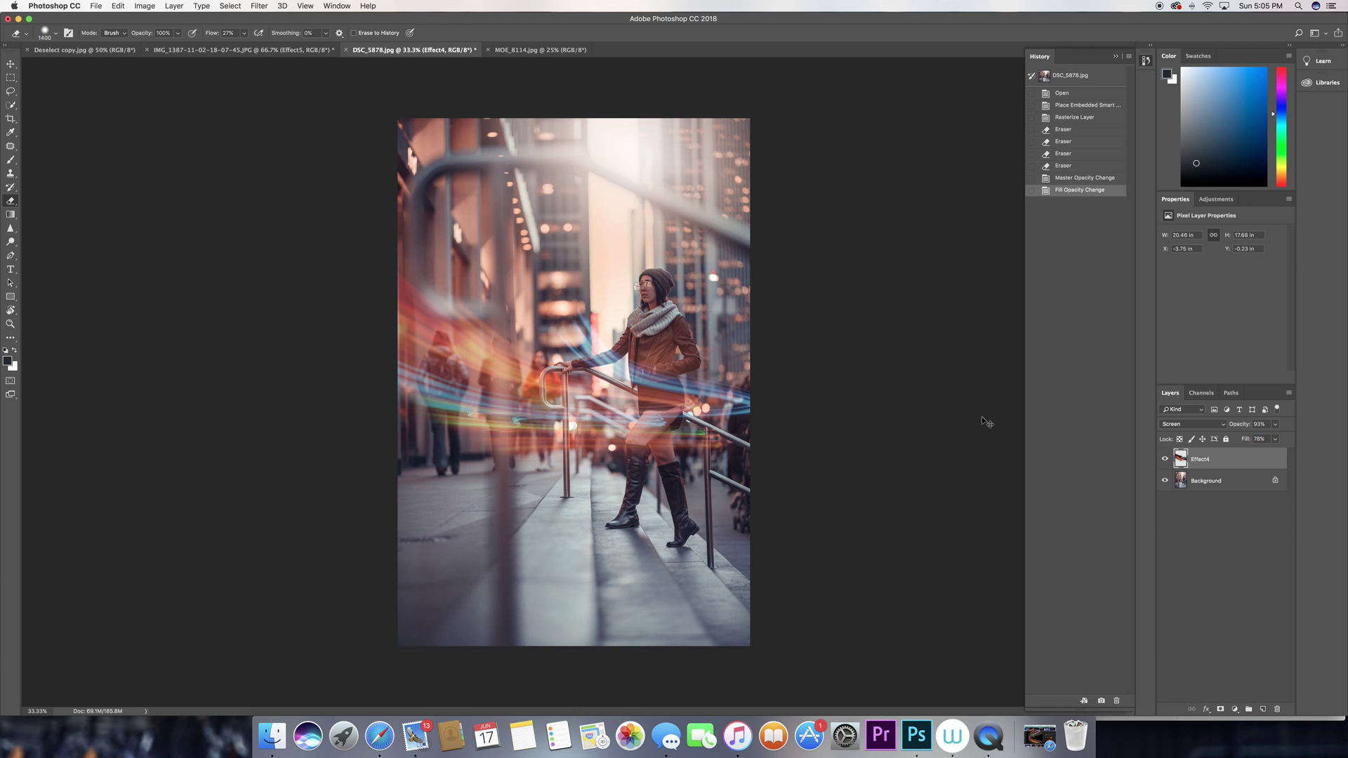
key("super+u")
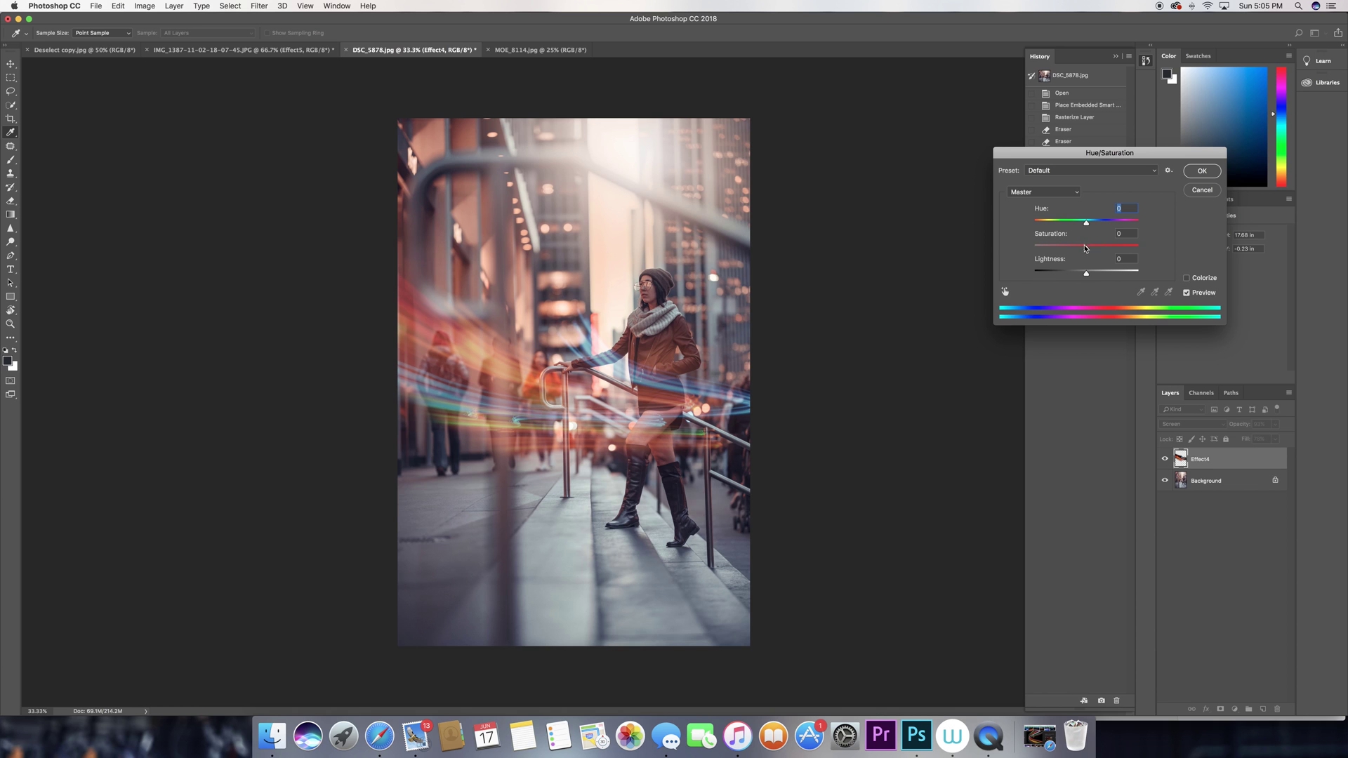
mouse_move(1085, 248)
left_mouse_down()
mouse_move(1072, 249)
mouse_move(1092, 248)
mouse_move(1085, 223)
mouse_move(1008, 214)
left_mouse_up()
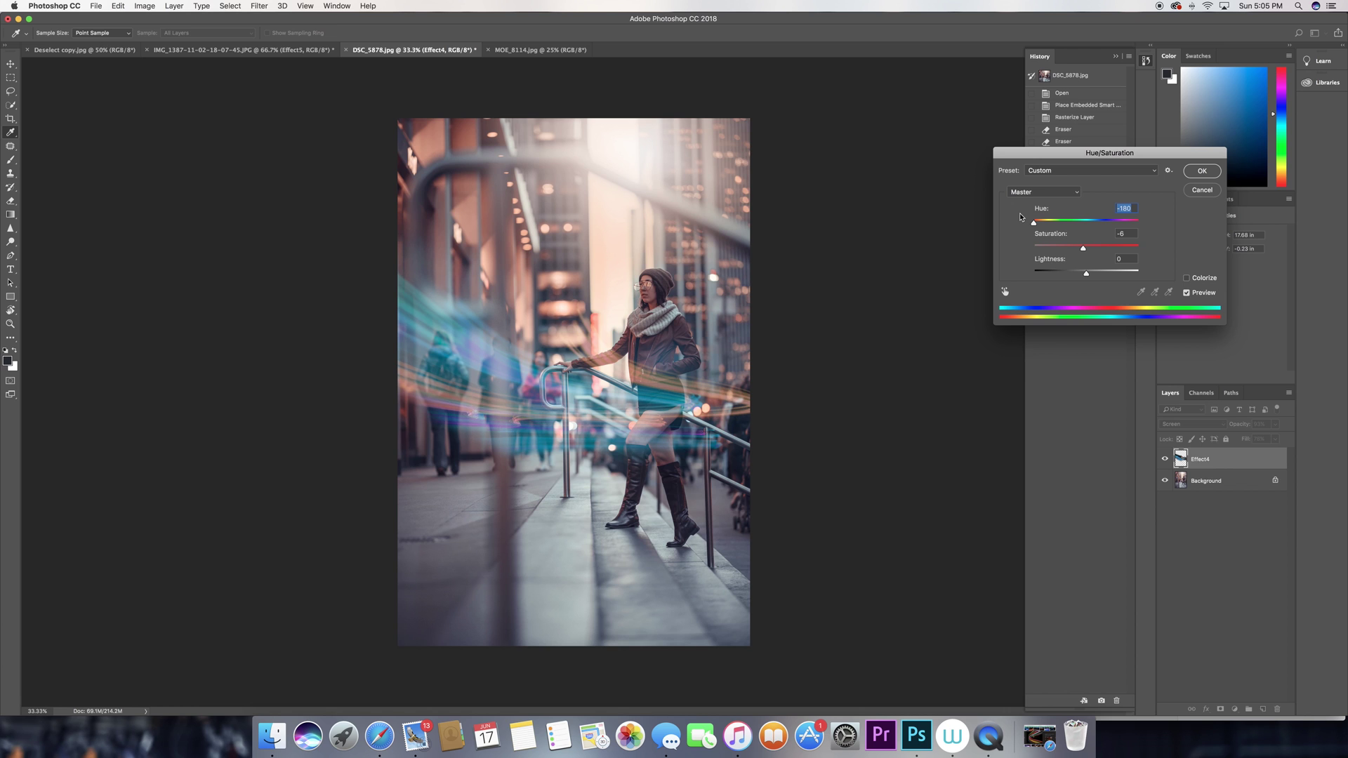
left_click_drag(1031, 217, 1148, 236)
left_click_drag(1143, 237, 1139, 235)
key("Return")
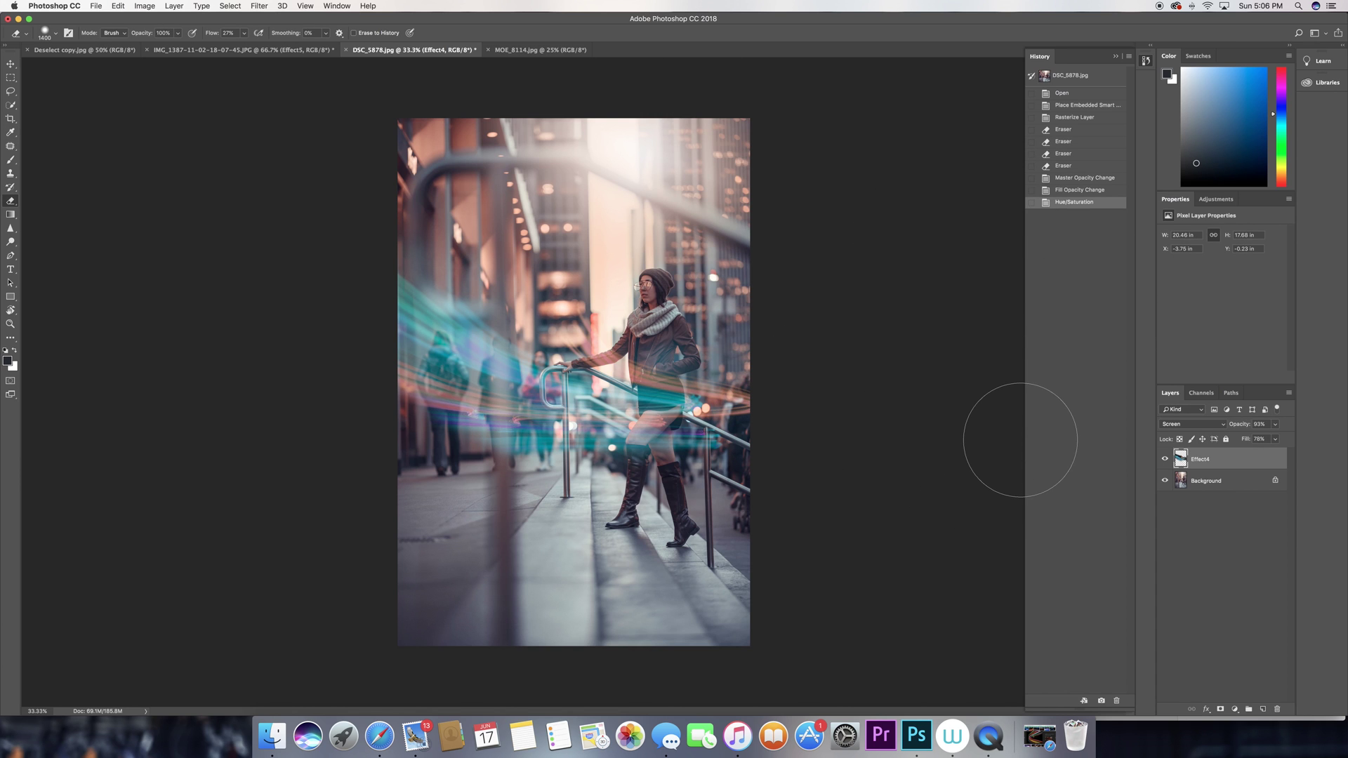
- Place Effect7.jpg into the Deselect copy portrait and blend it in Screen mode
key("ctrl+Tab")
key("ctrl+Tab")
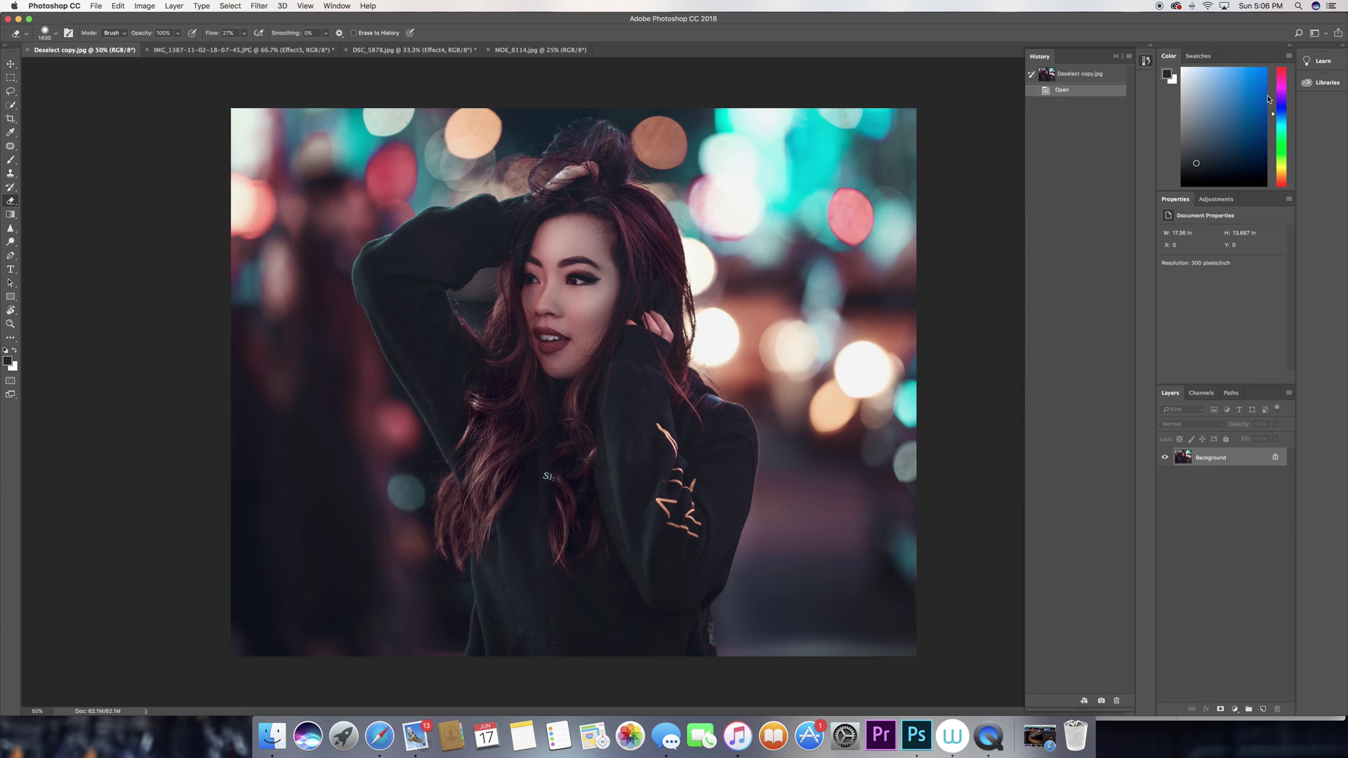
left_click_drag(1235, 19, 1010, 22)
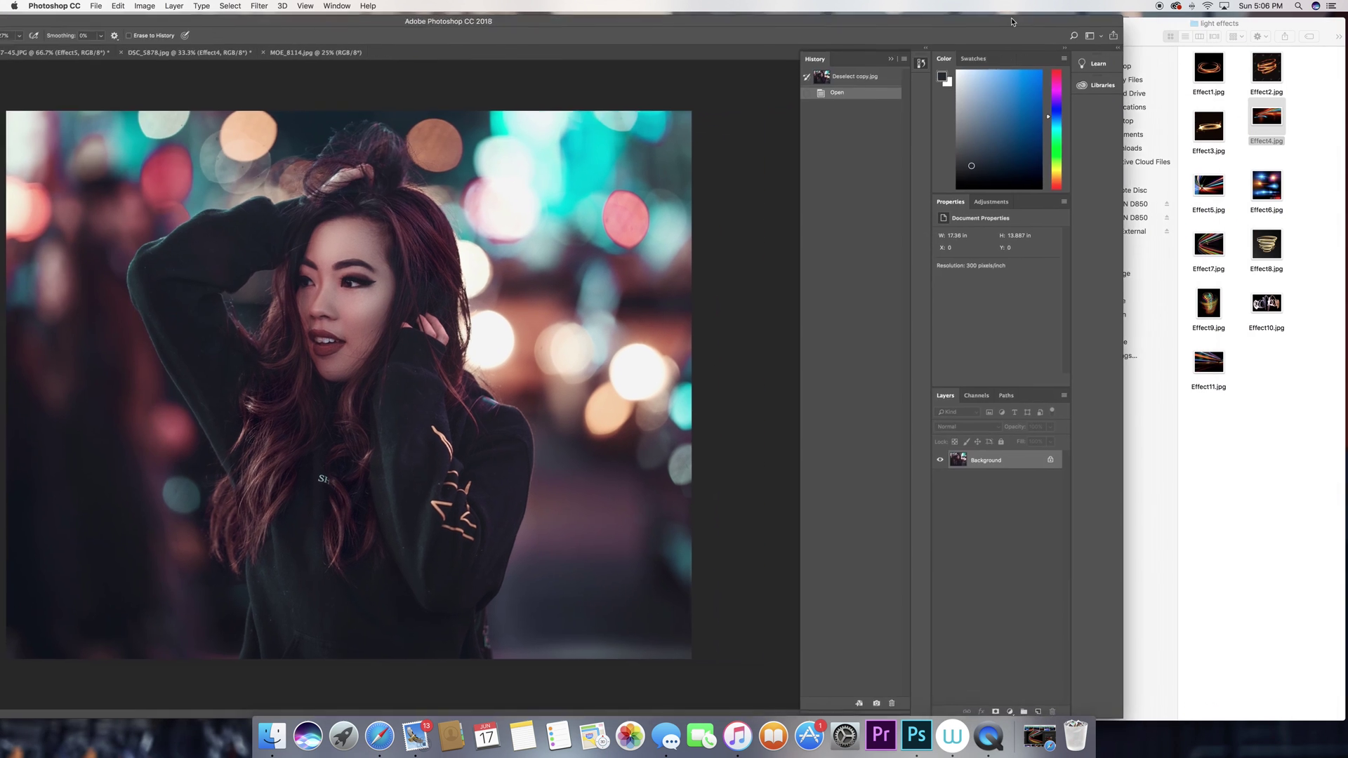
left_click_drag(1217, 244, 669, 322)
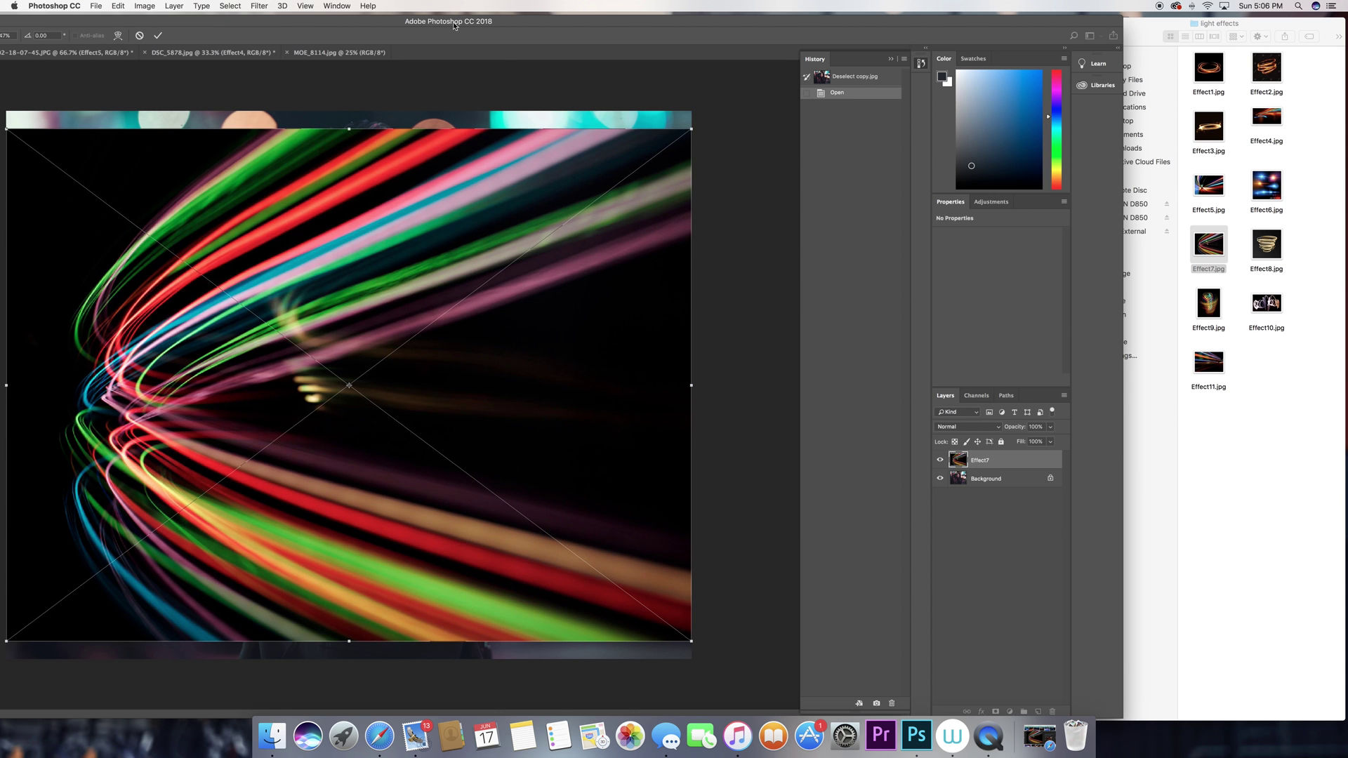
left_click_drag(815, 26, 1044, 19)
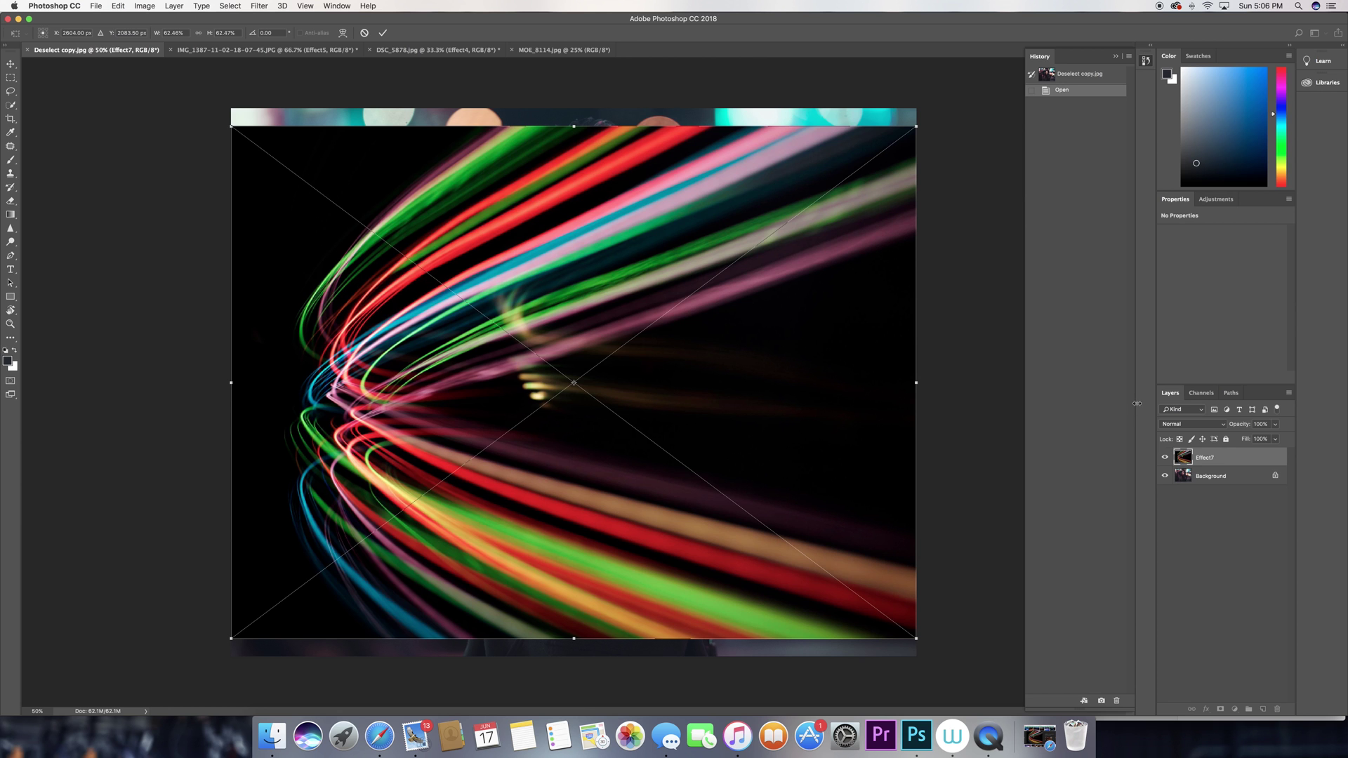
left_click(1196, 425)
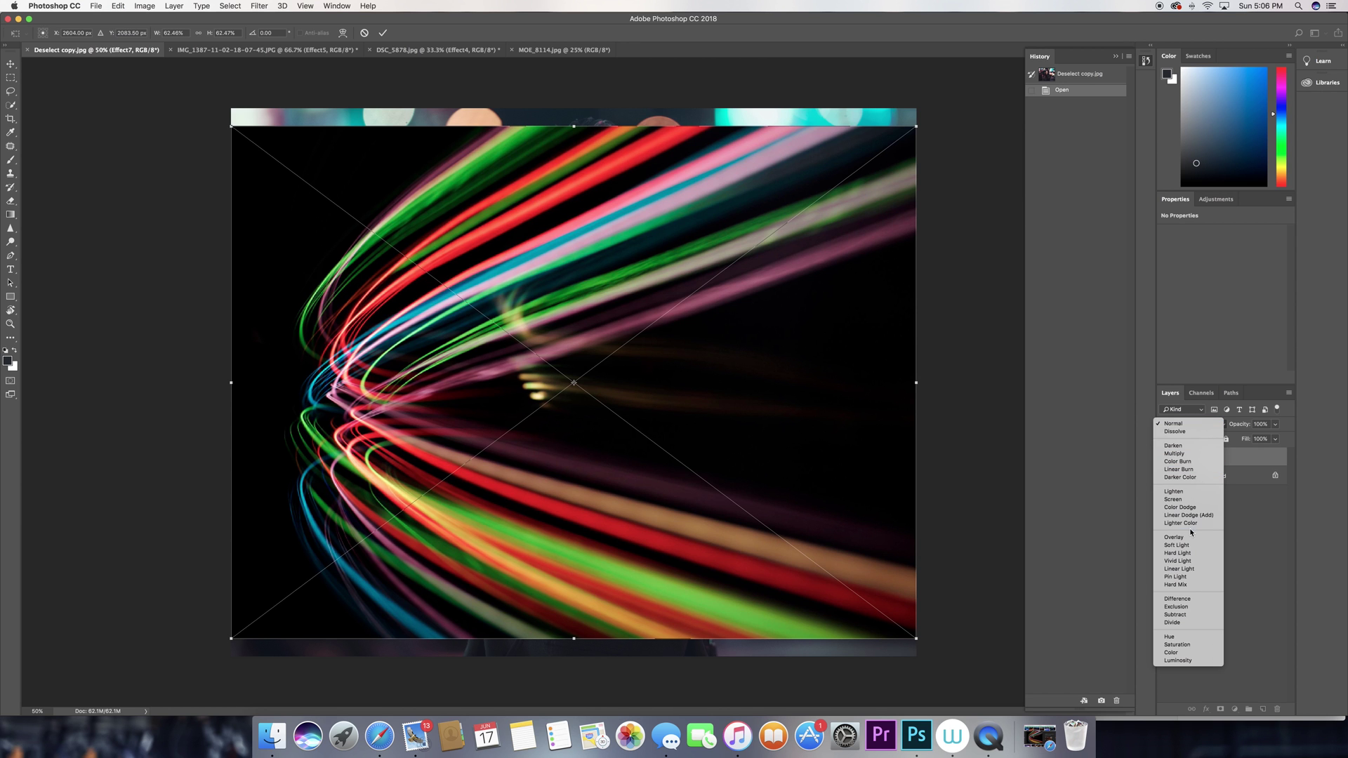
left_click(1172, 499)
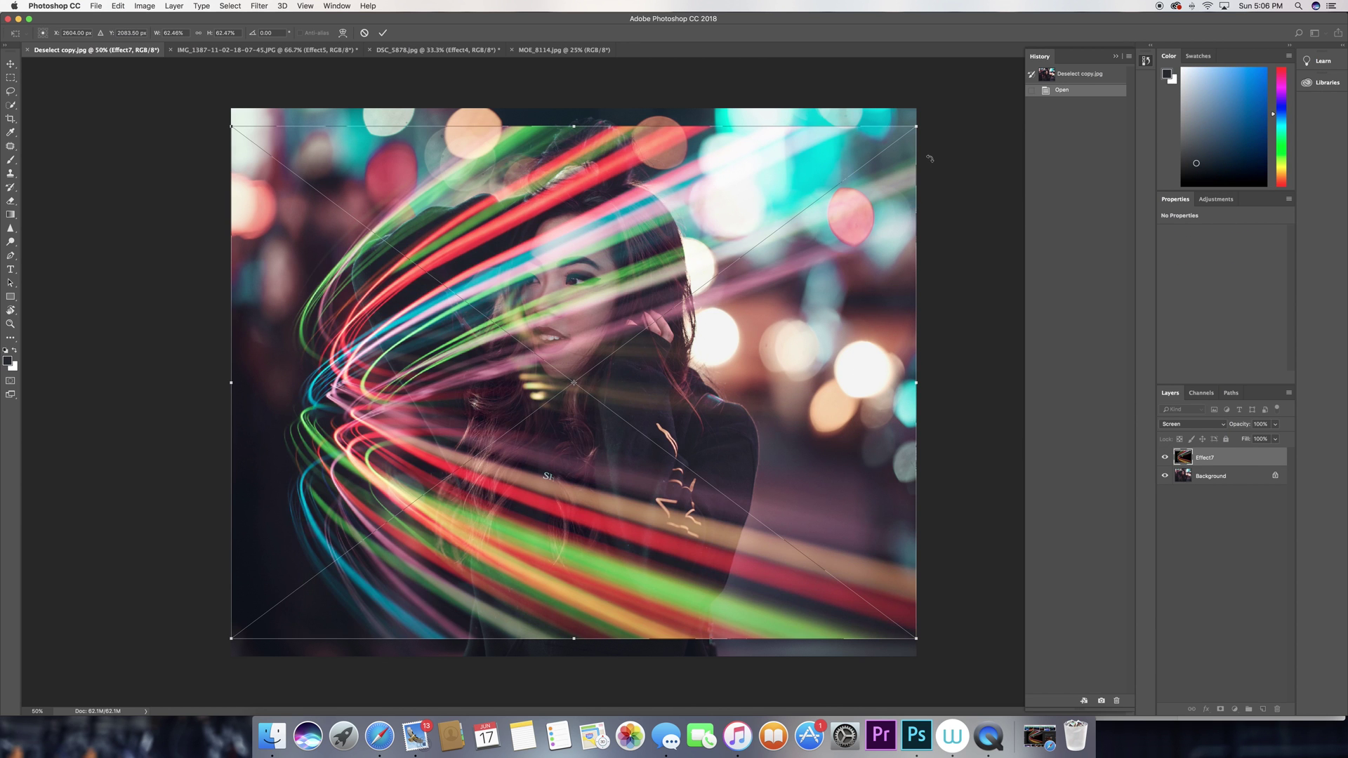
- Rotate the light trails about 170°, enlarge them and squash them below her face
left_click_drag(929, 158, 344, 531)
left_click_drag(236, 644, 220, 699)
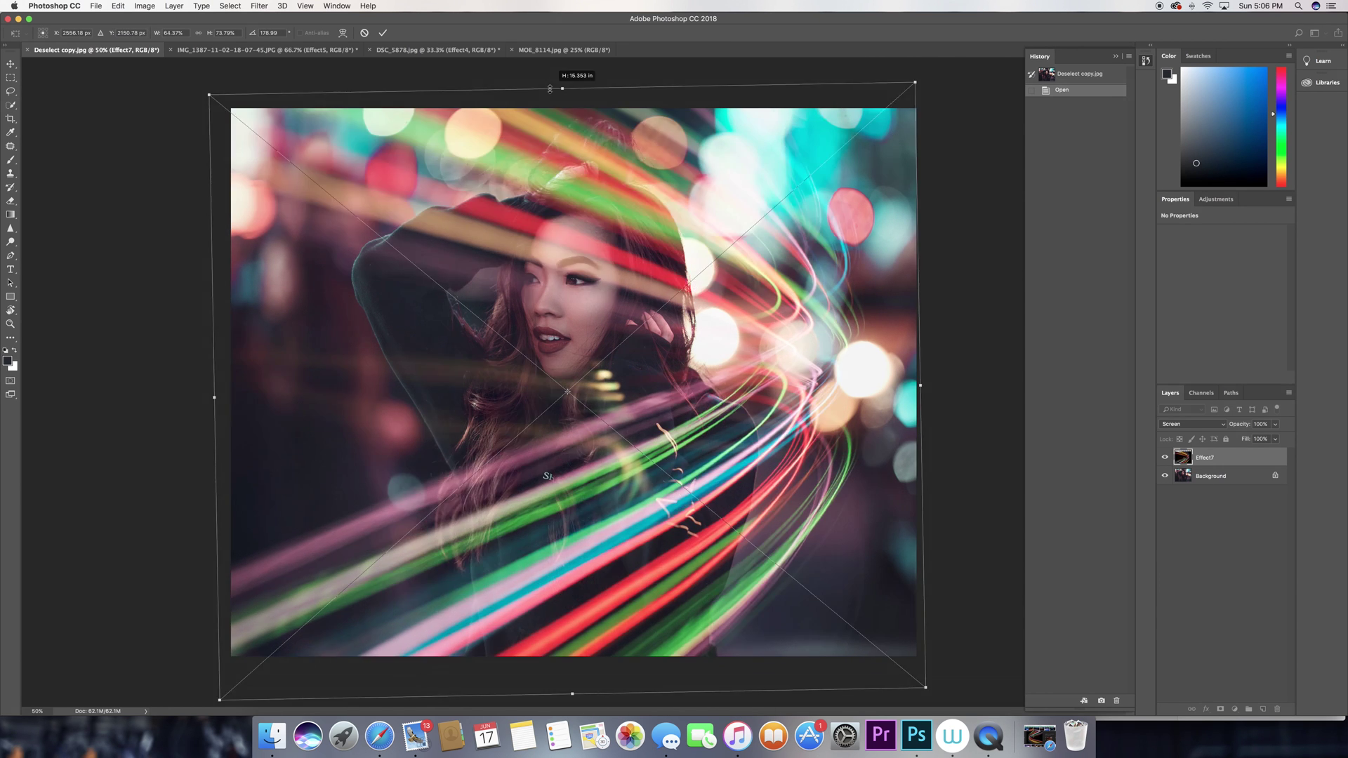
left_click_drag(562, 98, 611, 263)
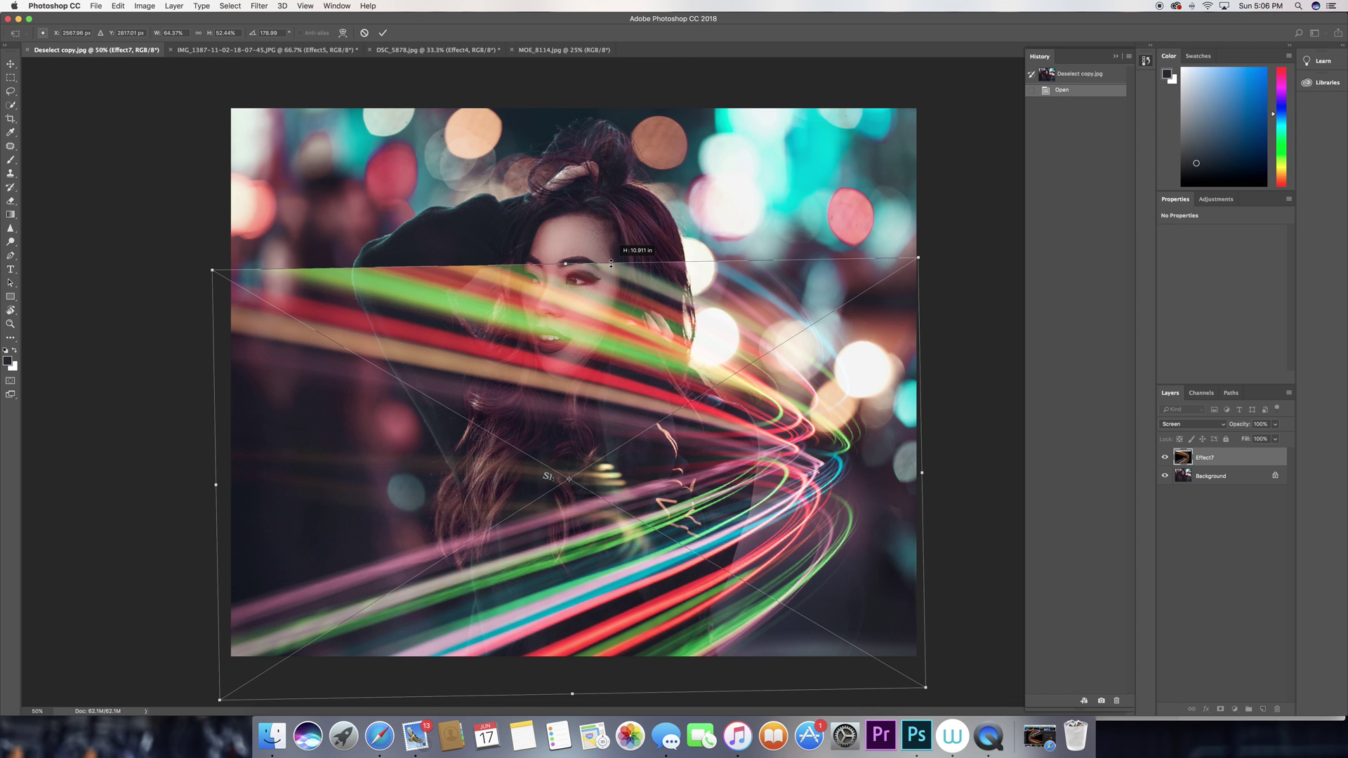
left_click_drag(611, 264, 617, 281)
key("Return")
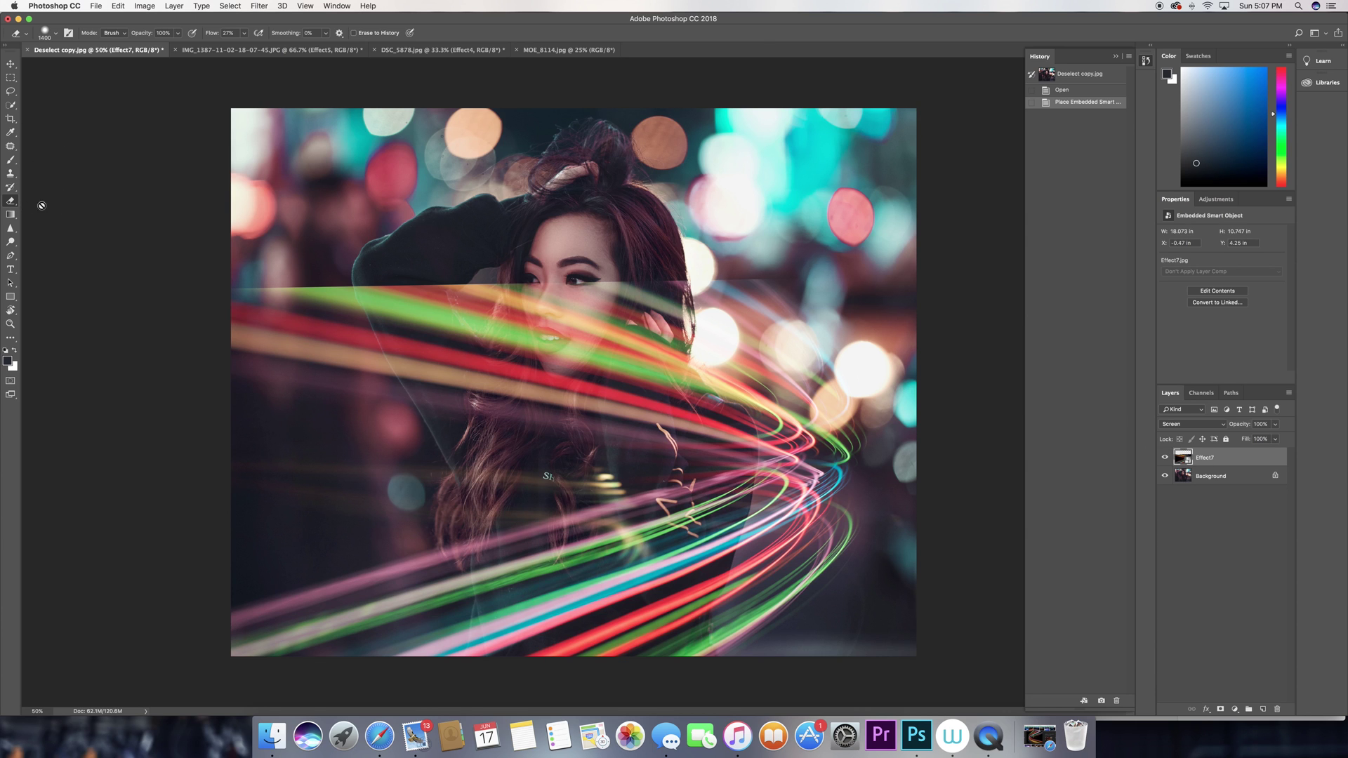
- Rasterize the Effect7 light-trail layer and erase the trails across her face and left side
left_click(428, 297)
left_click(753, 233)
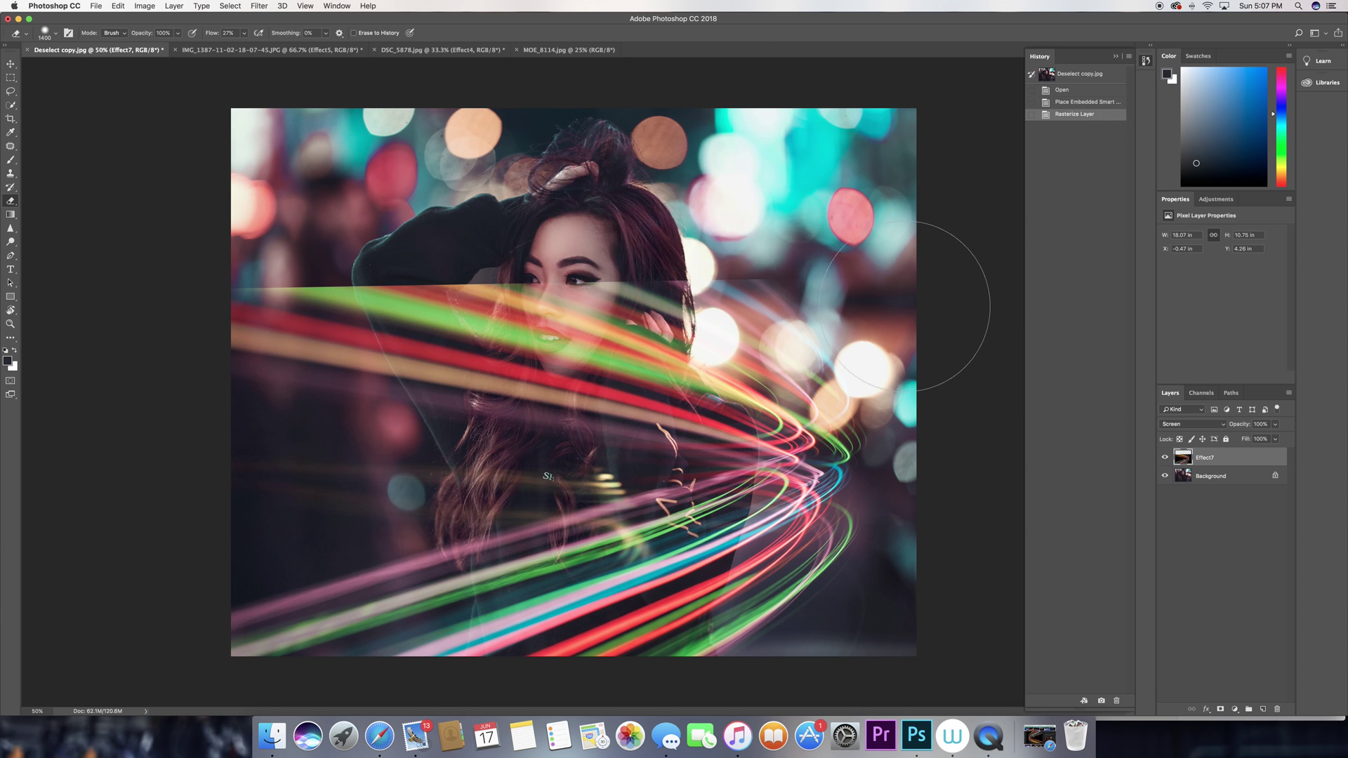
mouse_move(688, 245)
left_mouse_down()
mouse_move(877, 235)
mouse_move(439, 222)
mouse_move(319, 250)
mouse_move(248, 233)
mouse_move(431, 214)
mouse_move(375, 206)
mouse_move(466, 235)
mouse_move(253, 203)
left_mouse_up()
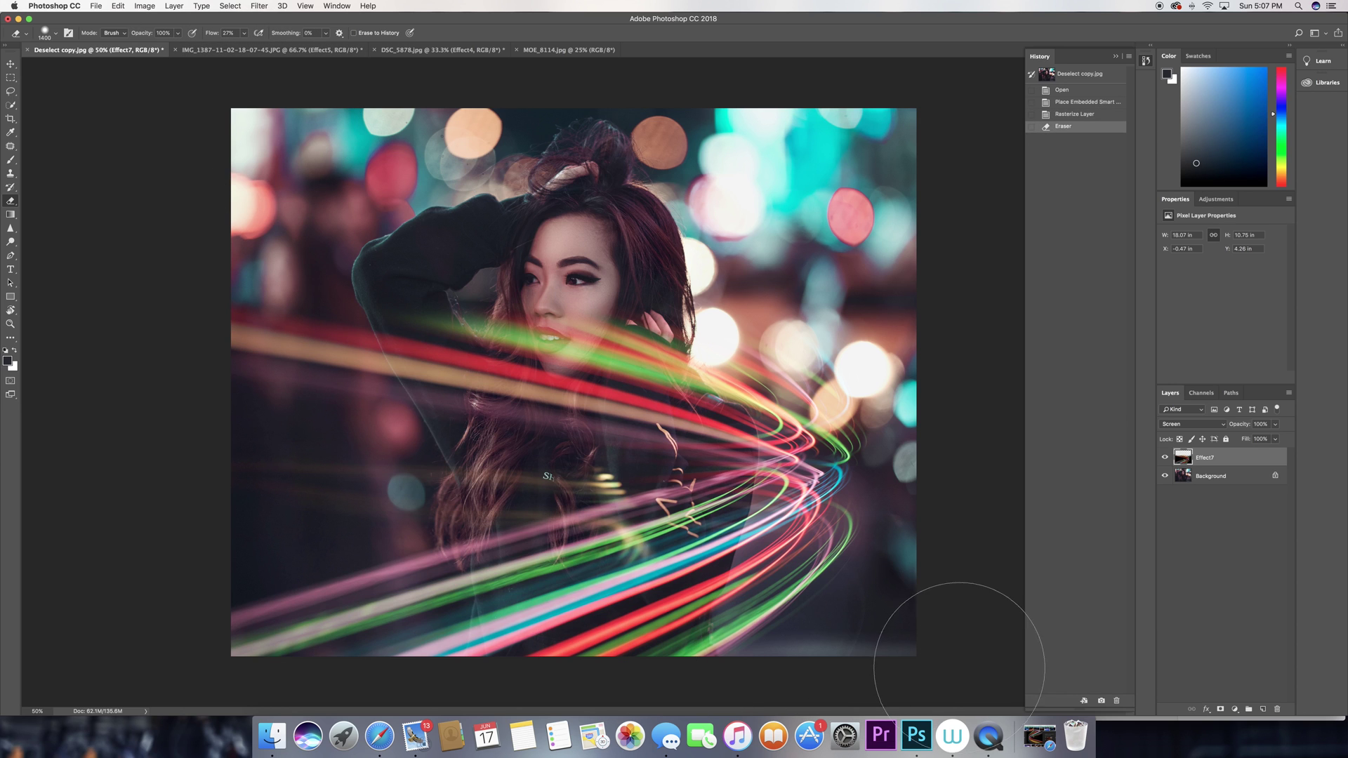
- Erase the remaining streaks with 700 and 1100 px erasers, then lower the layer's fill
mouse_move(957, 646)
left_mouse_down()
mouse_move(957, 602)
mouse_move(878, 662)
mouse_move(888, 671)
left_mouse_up()
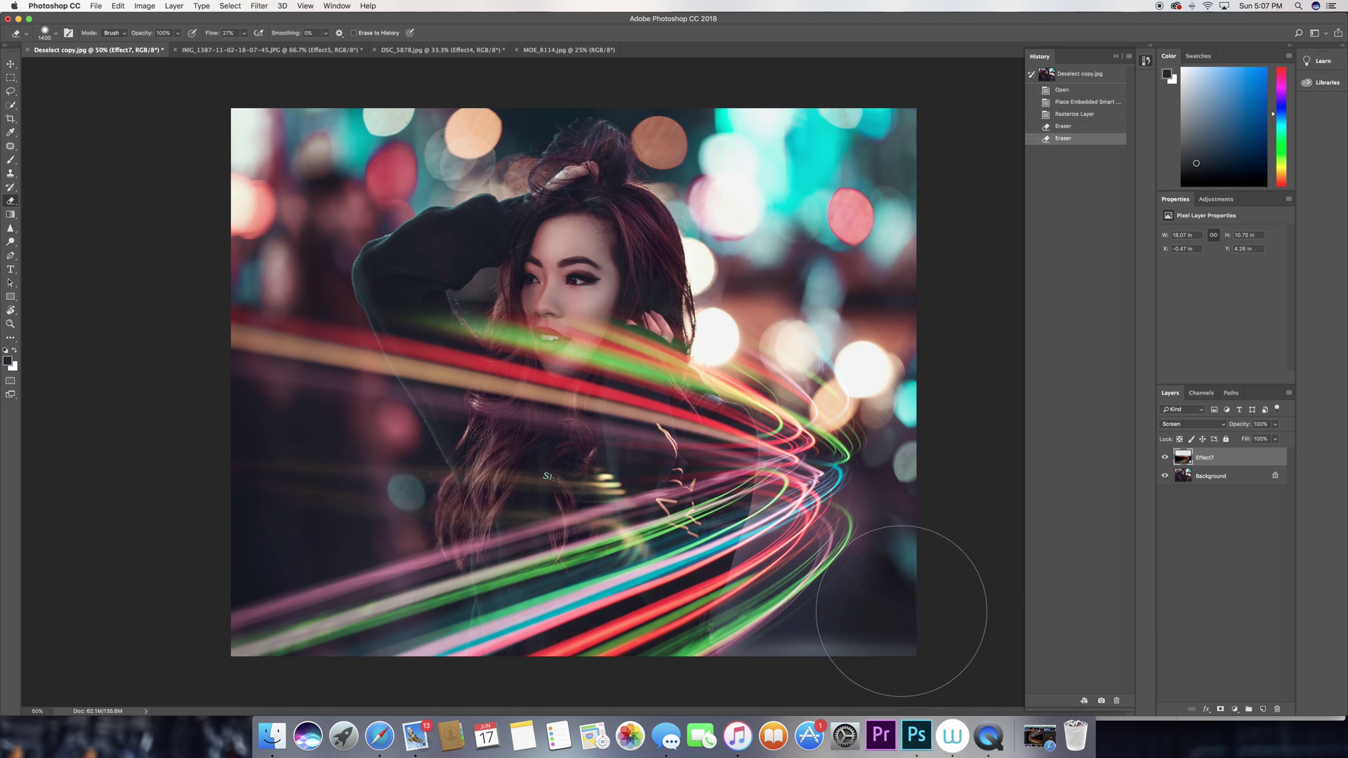
key("bracketleft")
key("bracketleft")
key("bracketleft")
key("bracketleft")
key("bracketleft")
key("bracketleft")
key("bracketleft")
mouse_move(905, 617)
left_mouse_down()
mouse_move(812, 677)
mouse_move(966, 466)
left_mouse_up()
mouse_move(728, 224)
left_mouse_down()
mouse_move(499, 229)
mouse_move(309, 189)
left_mouse_up()
key("bracketright")
key("bracketright")
key("bracketright")
key("bracketright")
mouse_move(429, 352)
left_mouse_down()
mouse_move(682, 203)
mouse_move(517, 238)
mouse_move(566, 306)
mouse_move(565, 263)
mouse_move(619, 333)
mouse_move(646, 343)
mouse_move(622, 377)
mouse_move(630, 332)
mouse_move(616, 303)
mouse_move(509, 292)
mouse_move(471, 270)
mouse_move(602, 299)
mouse_move(573, 304)
mouse_move(632, 336)
mouse_move(672, 328)
mouse_move(433, 274)
mouse_move(519, 301)
mouse_move(639, 367)
mouse_move(577, 310)
mouse_move(526, 322)
mouse_move(617, 330)
left_mouse_up()
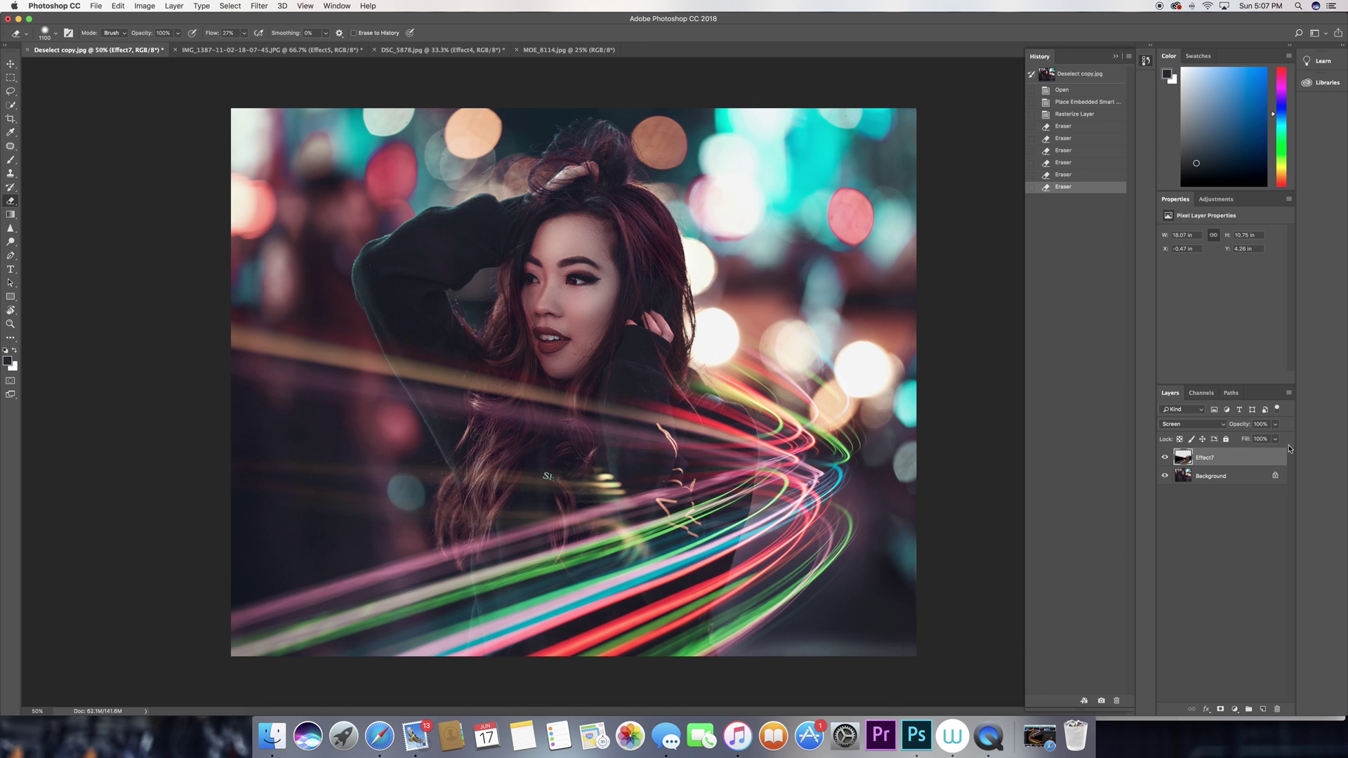
left_click_drag(1250, 440, 1238, 441)
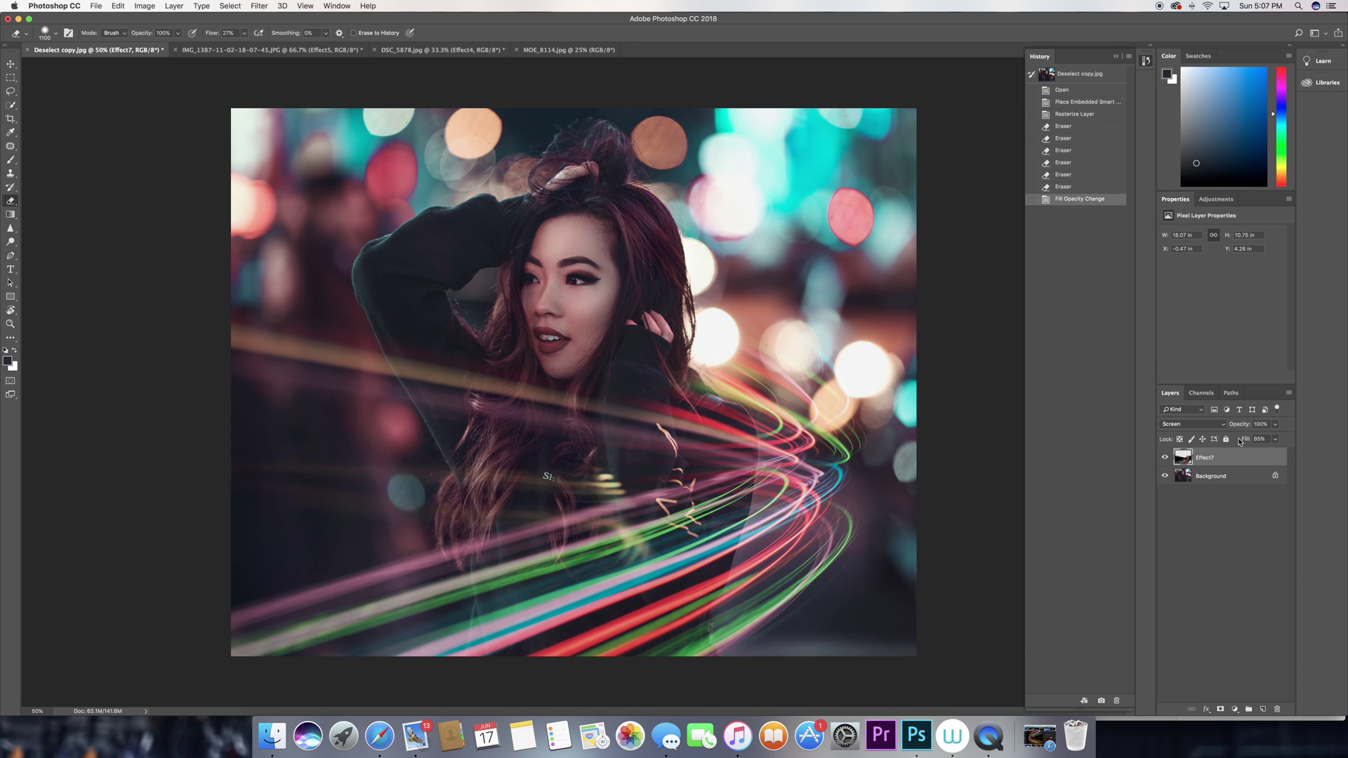
- Apply a Hue/Saturation hue shift of -180 to Effect7, turning the trails teal and purple
key("super+u")
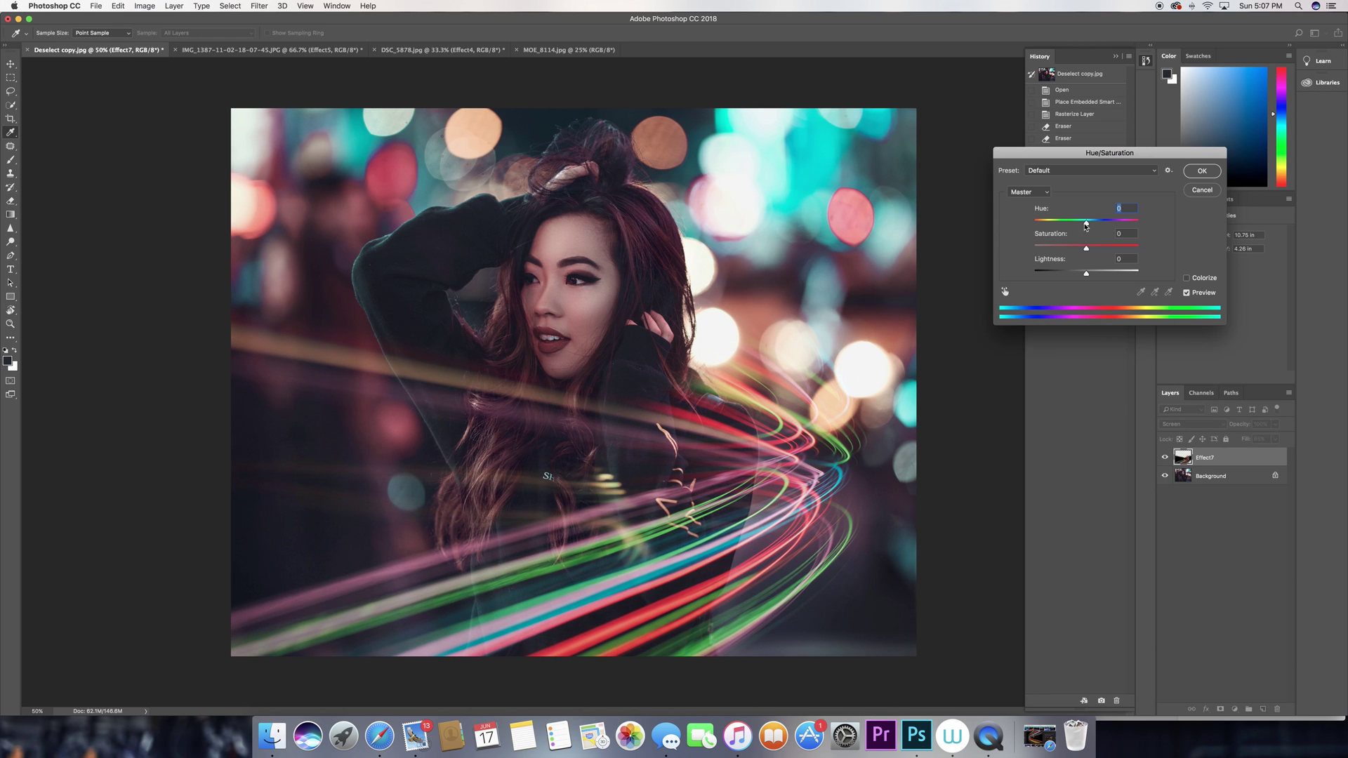
left_click_drag(1084, 222, 1029, 220)
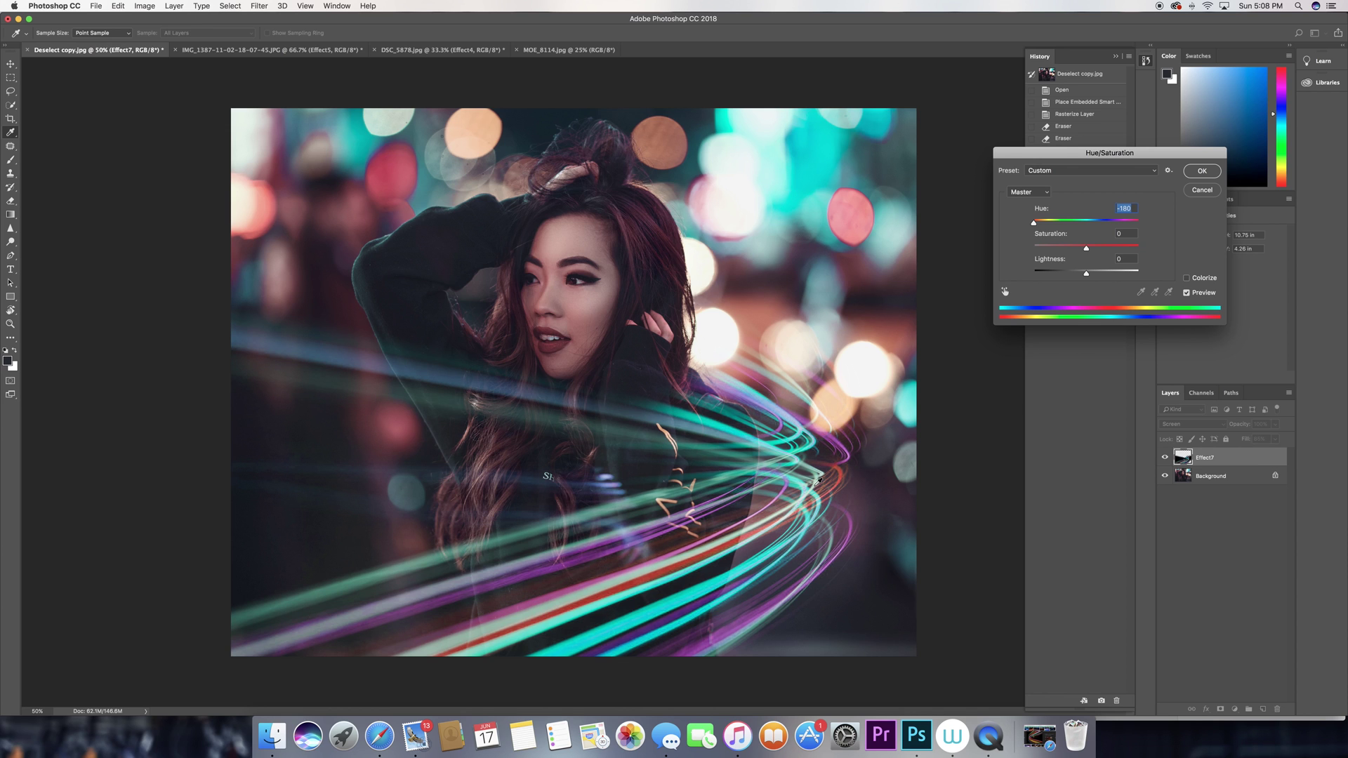
left_click(1202, 172)
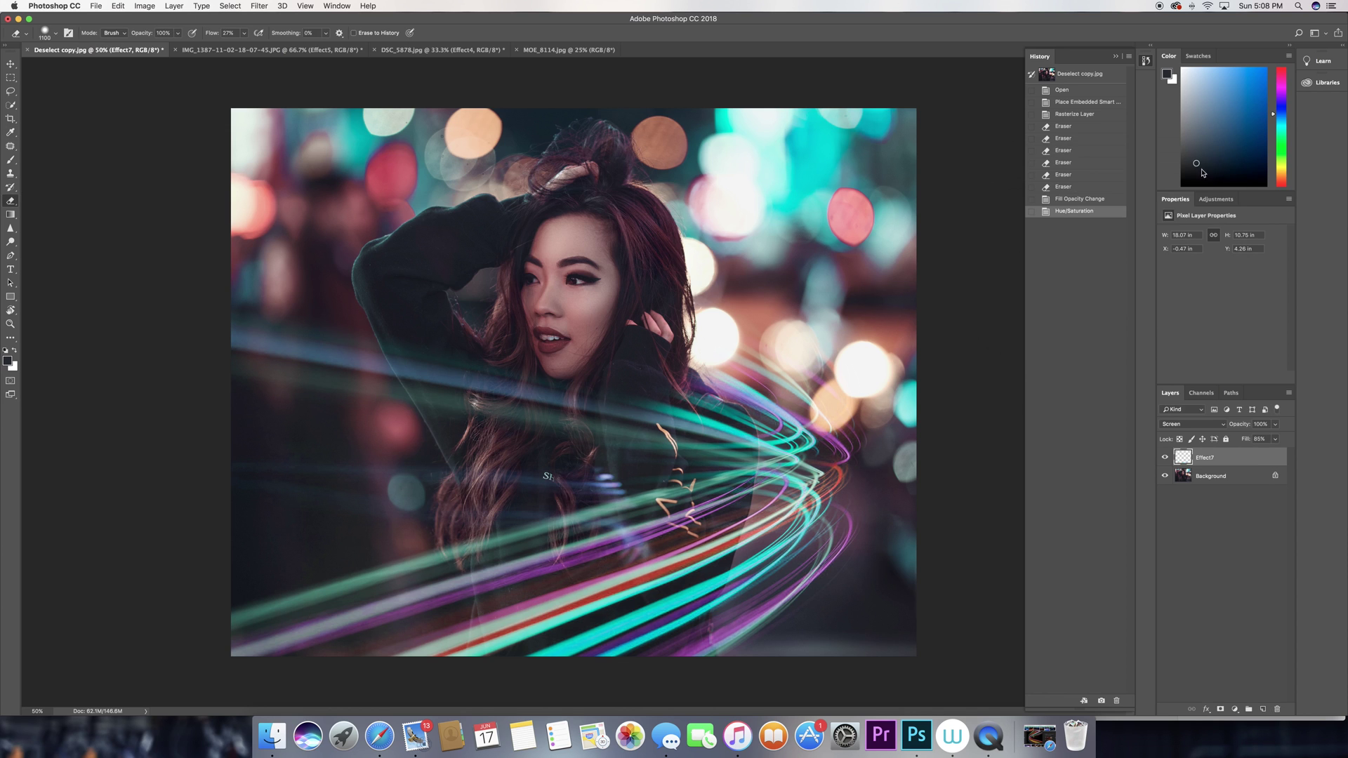